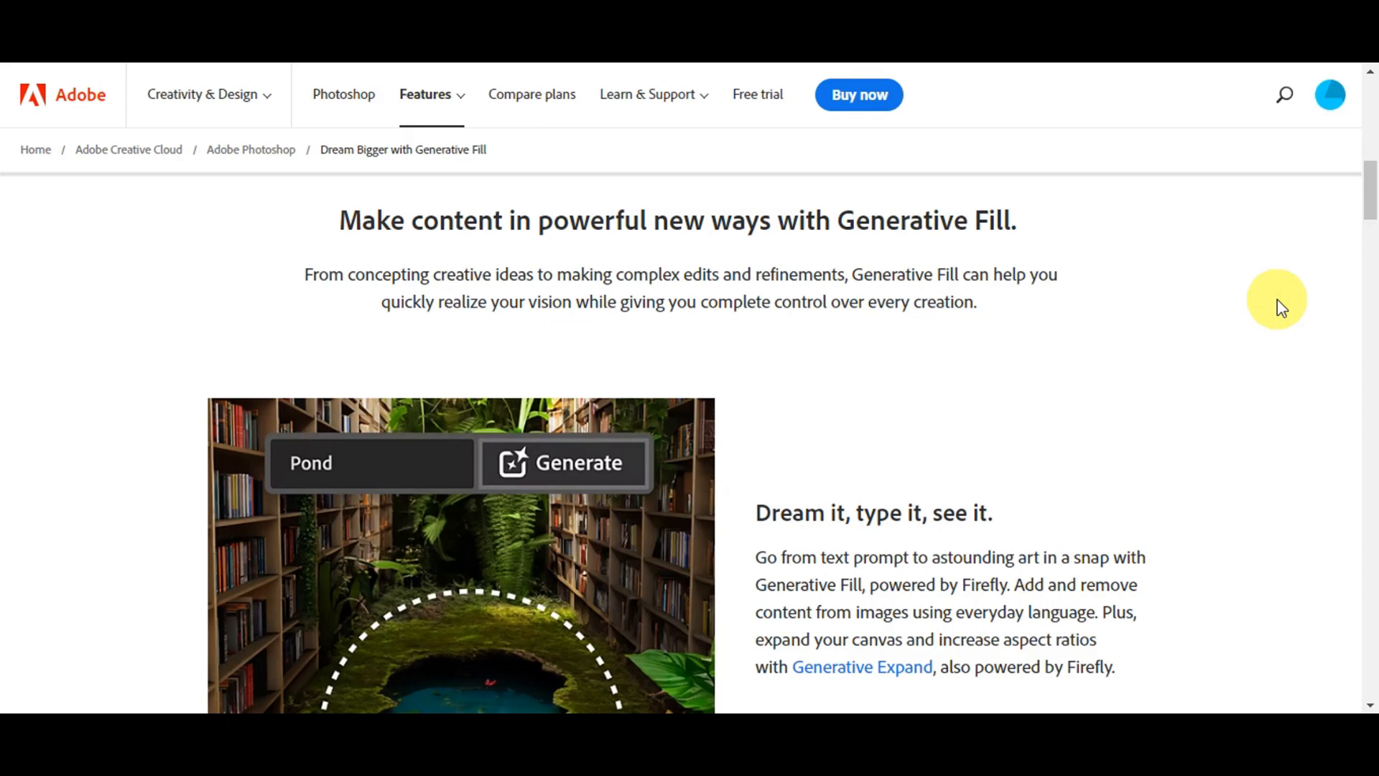
Examine the Generative Fill feature examples on Adobe's page, covering the pond, jaguar and toucan prompts.
scroll(1277, 300, "down", 4)
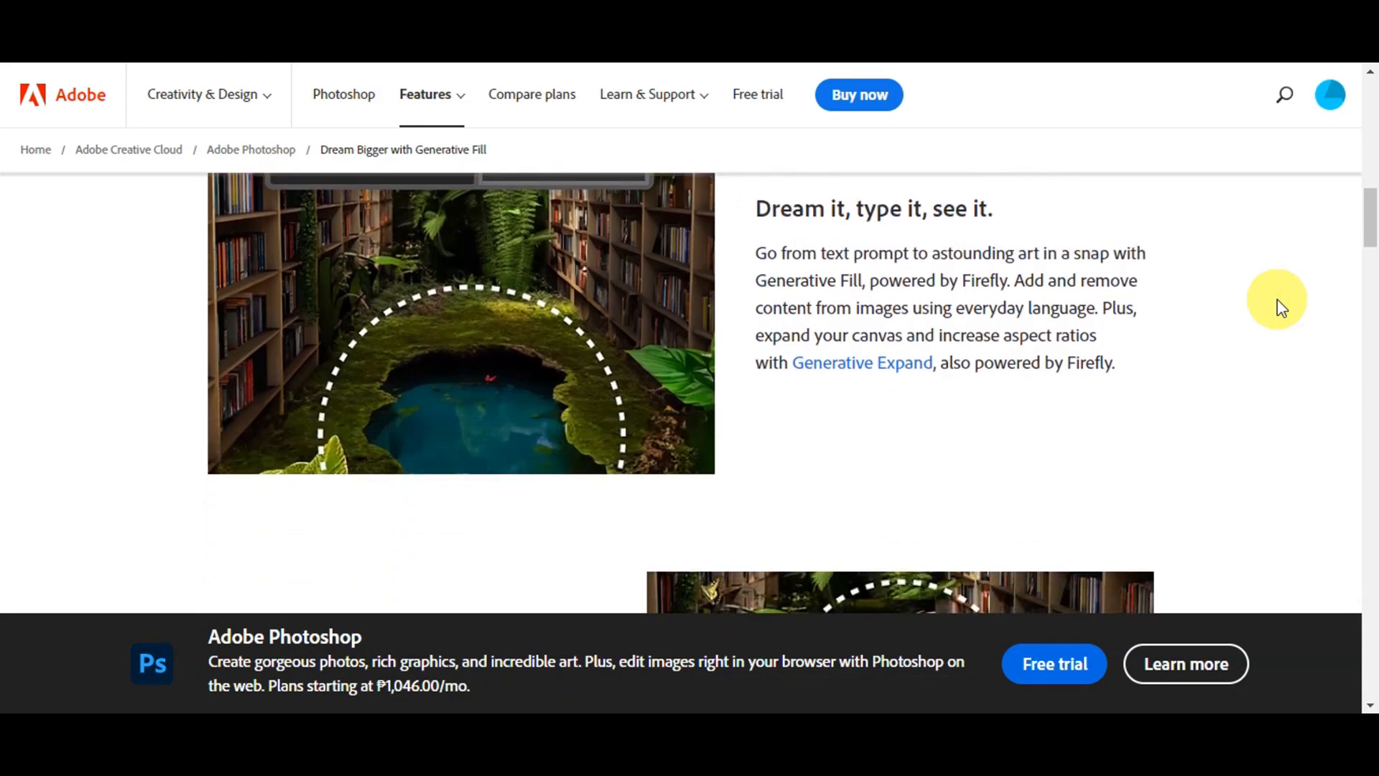
scroll(1281, 308, "down", 1)
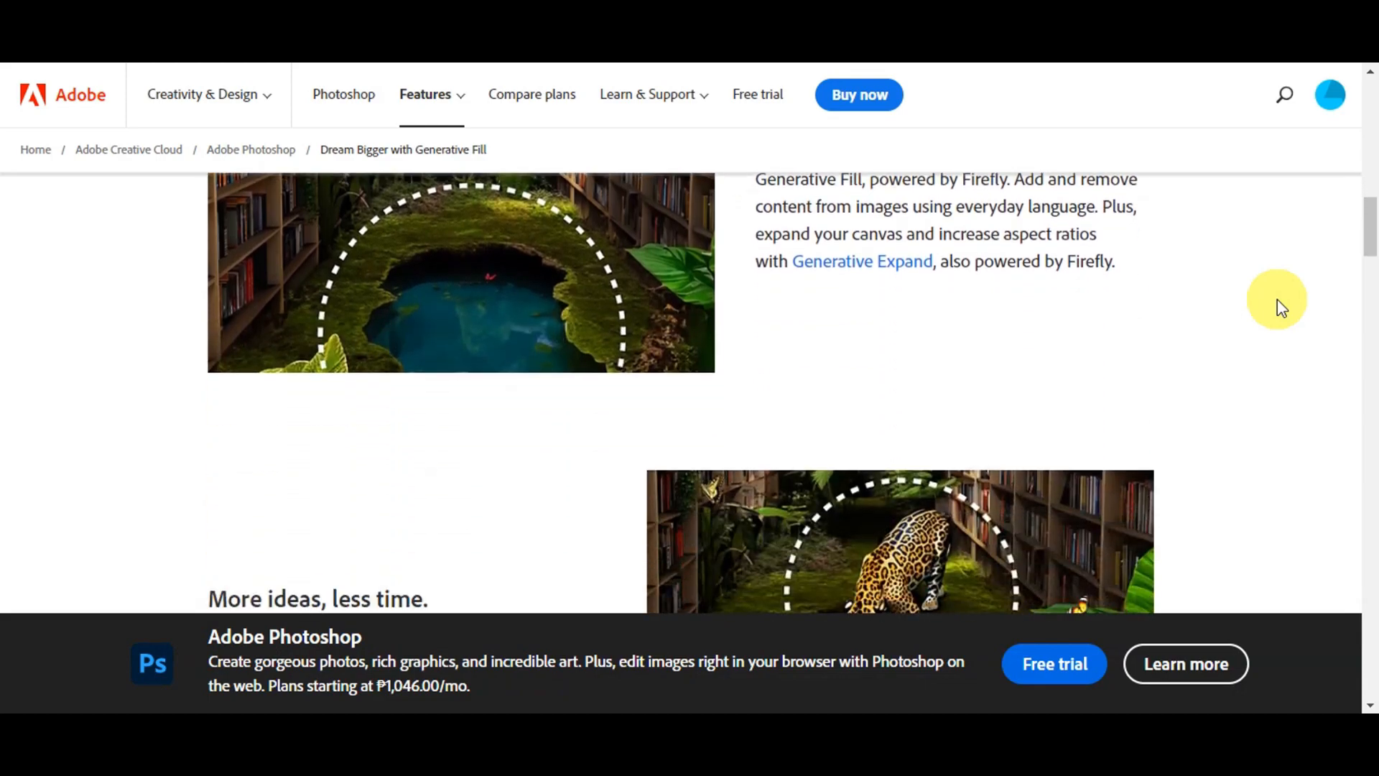
scroll(1281, 308, "down", 1)
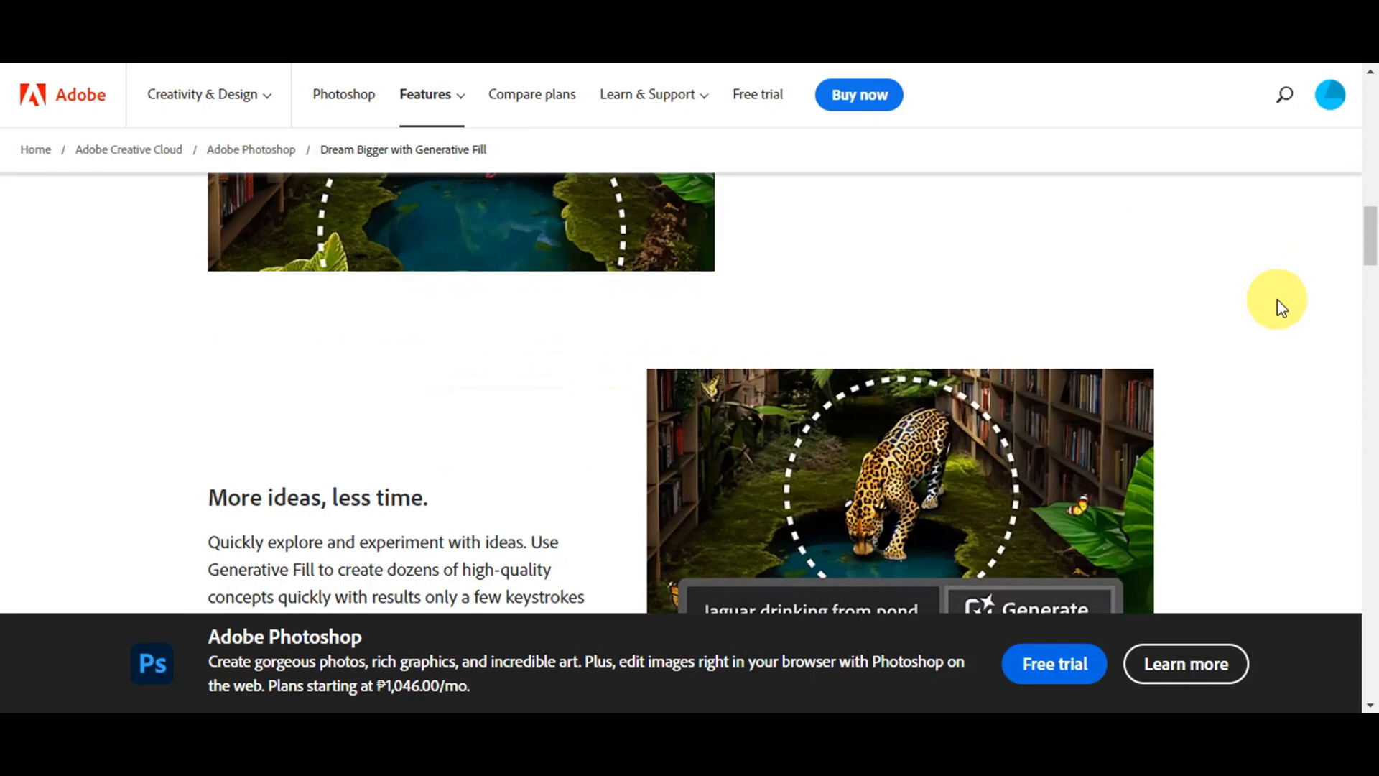
scroll(1282, 307, "down", 1)
scroll(1281, 307, "down", 1)
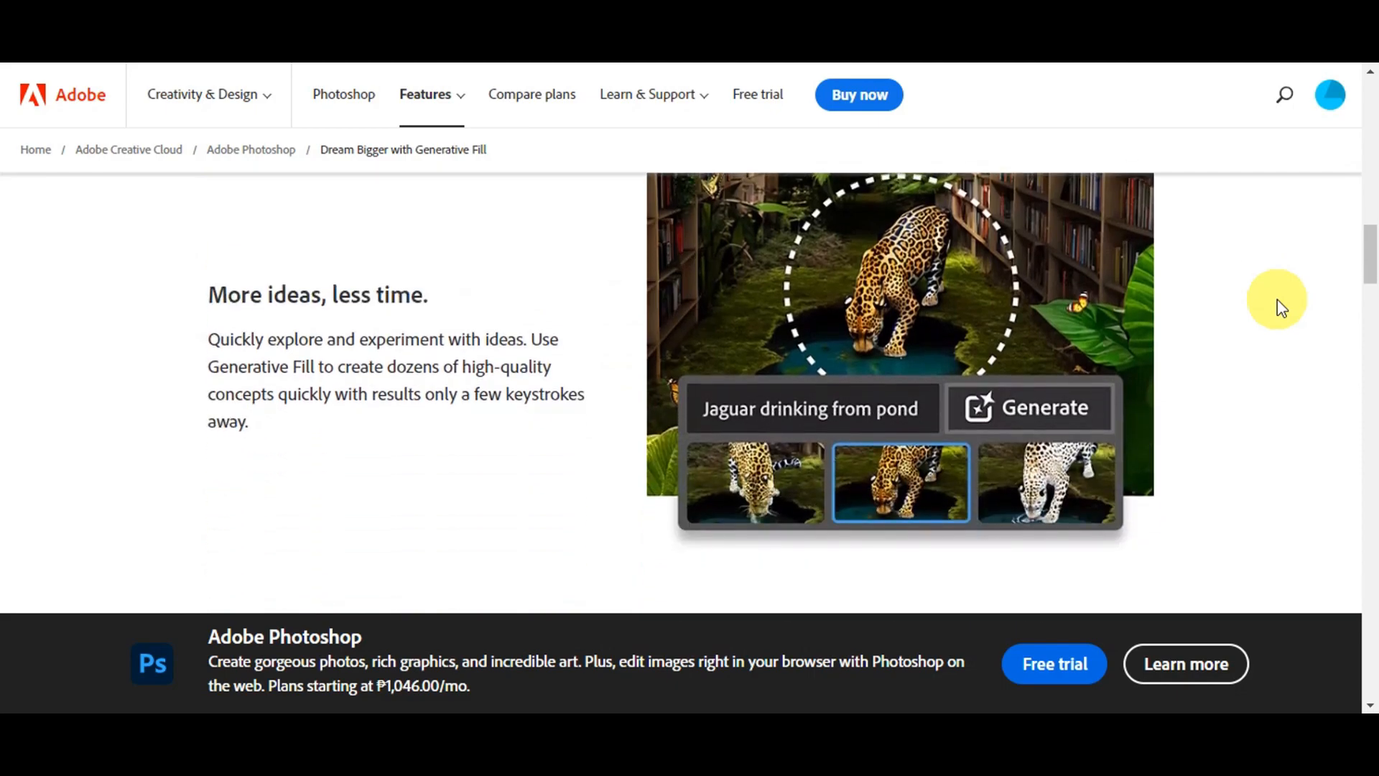
scroll(1281, 308, "down", 1)
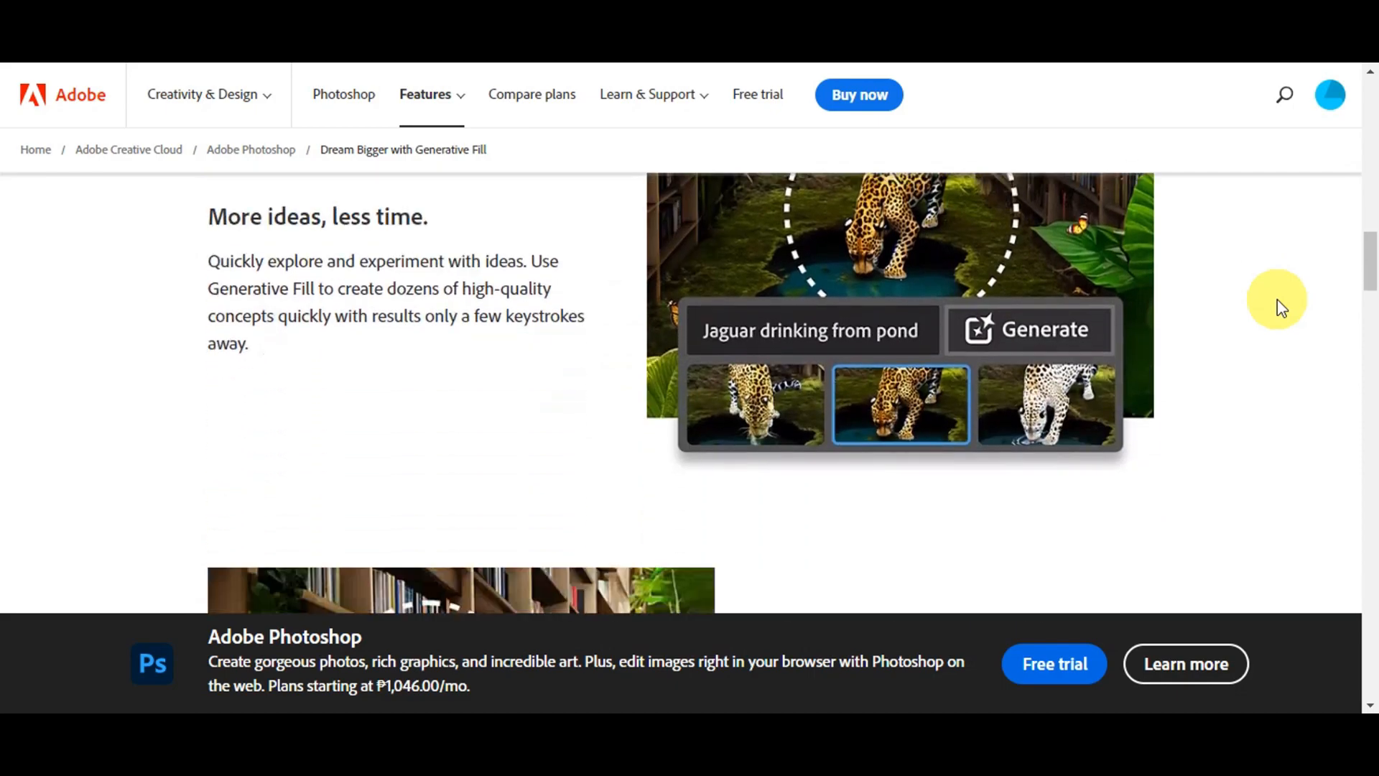
scroll(1281, 307, "down", 2)
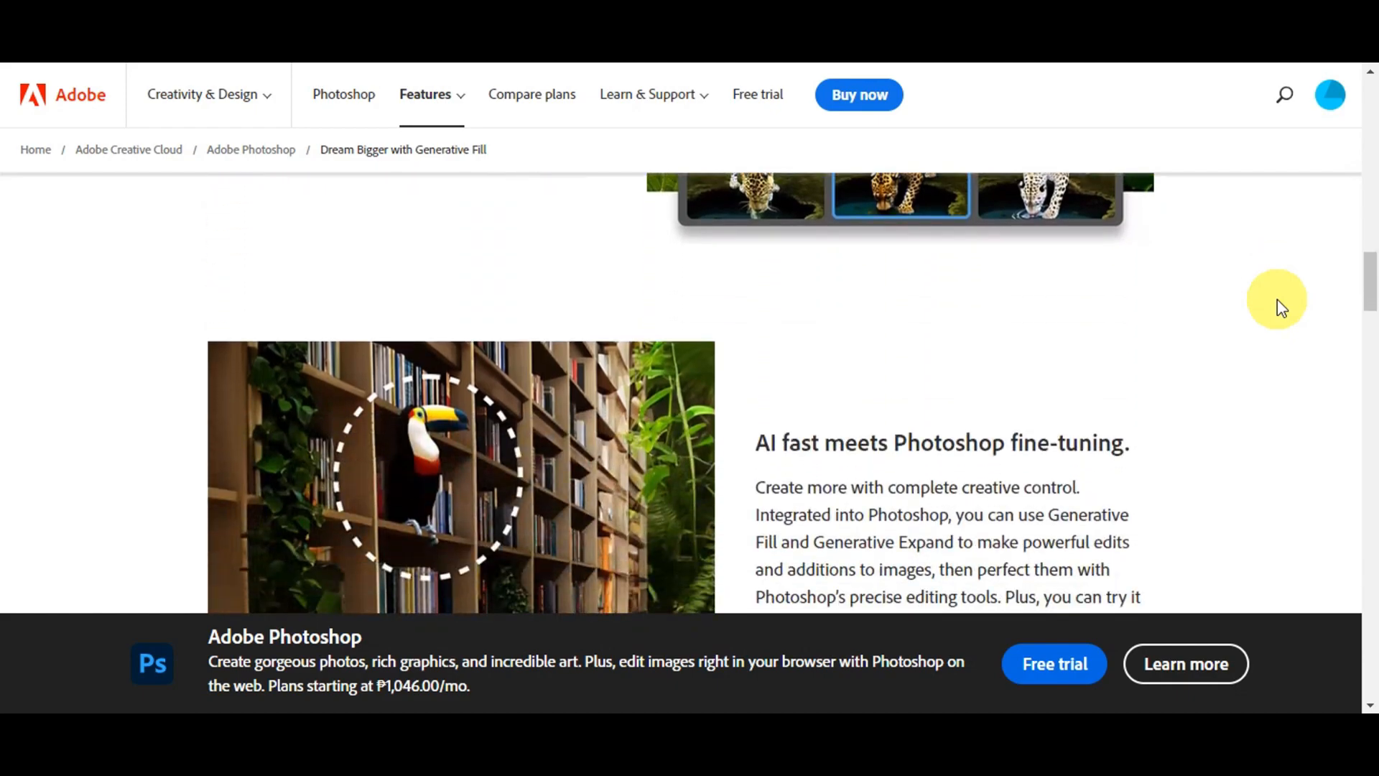
scroll(1282, 307, "down", 1)
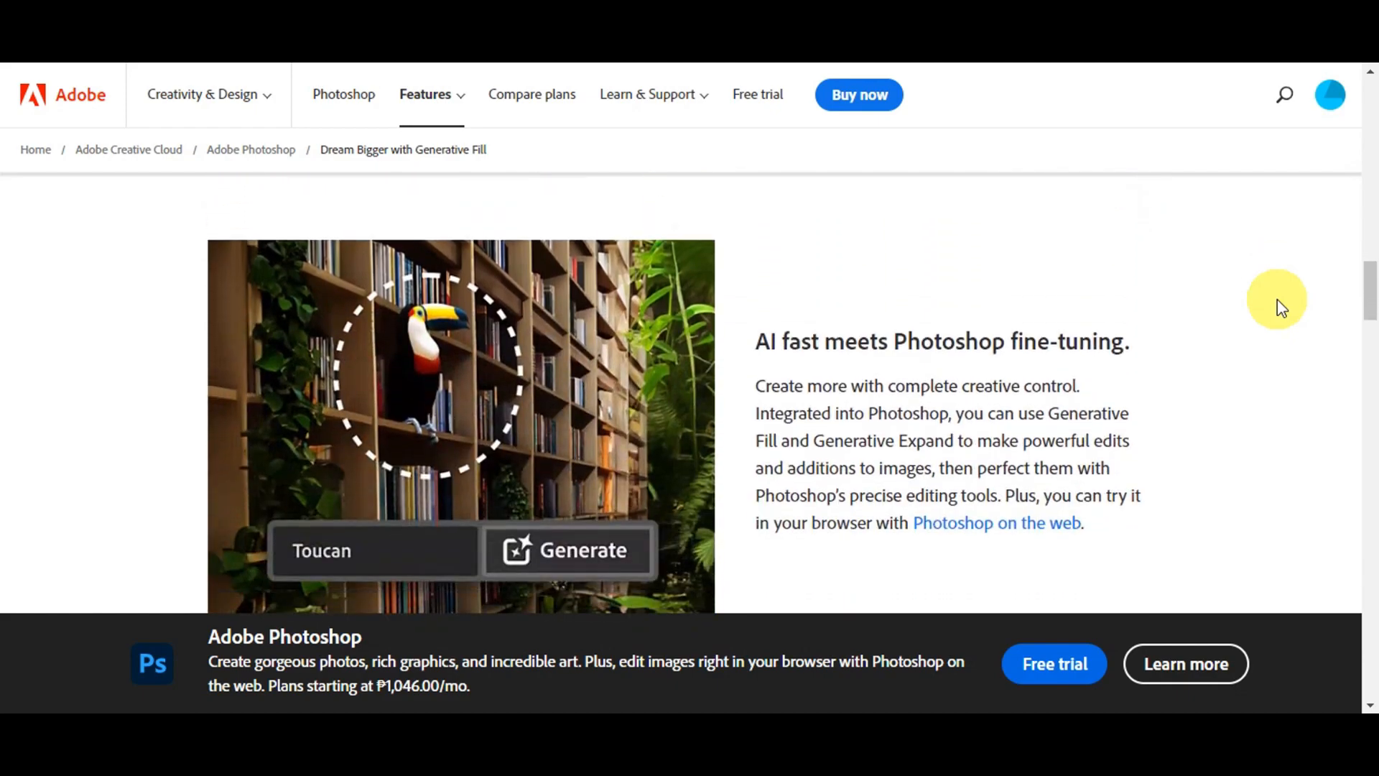
scroll(1281, 308, "down", 1)
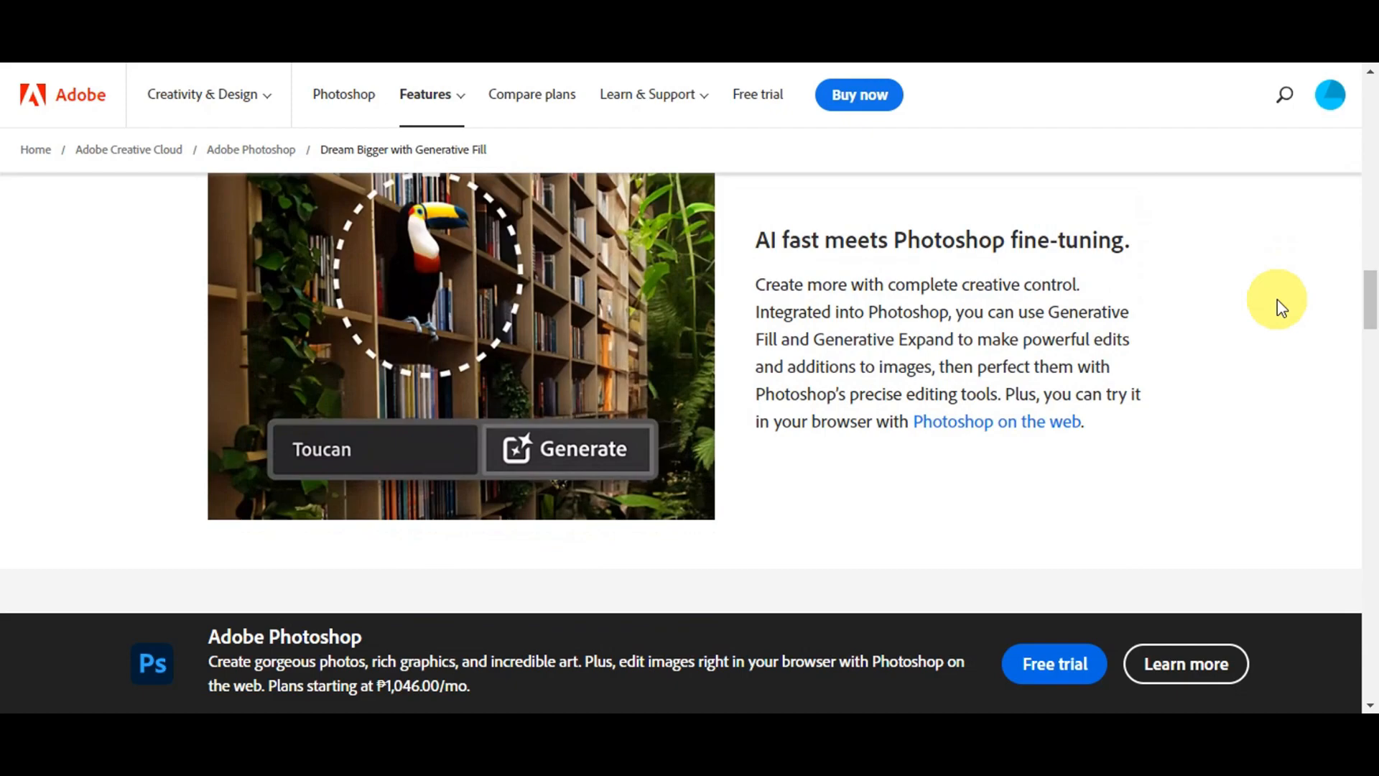
scroll(1282, 308, "down", 1)
Read the steps on how to use Generative Fill in Photoshop and view the library example image.
scroll(1282, 307, "down", 1)
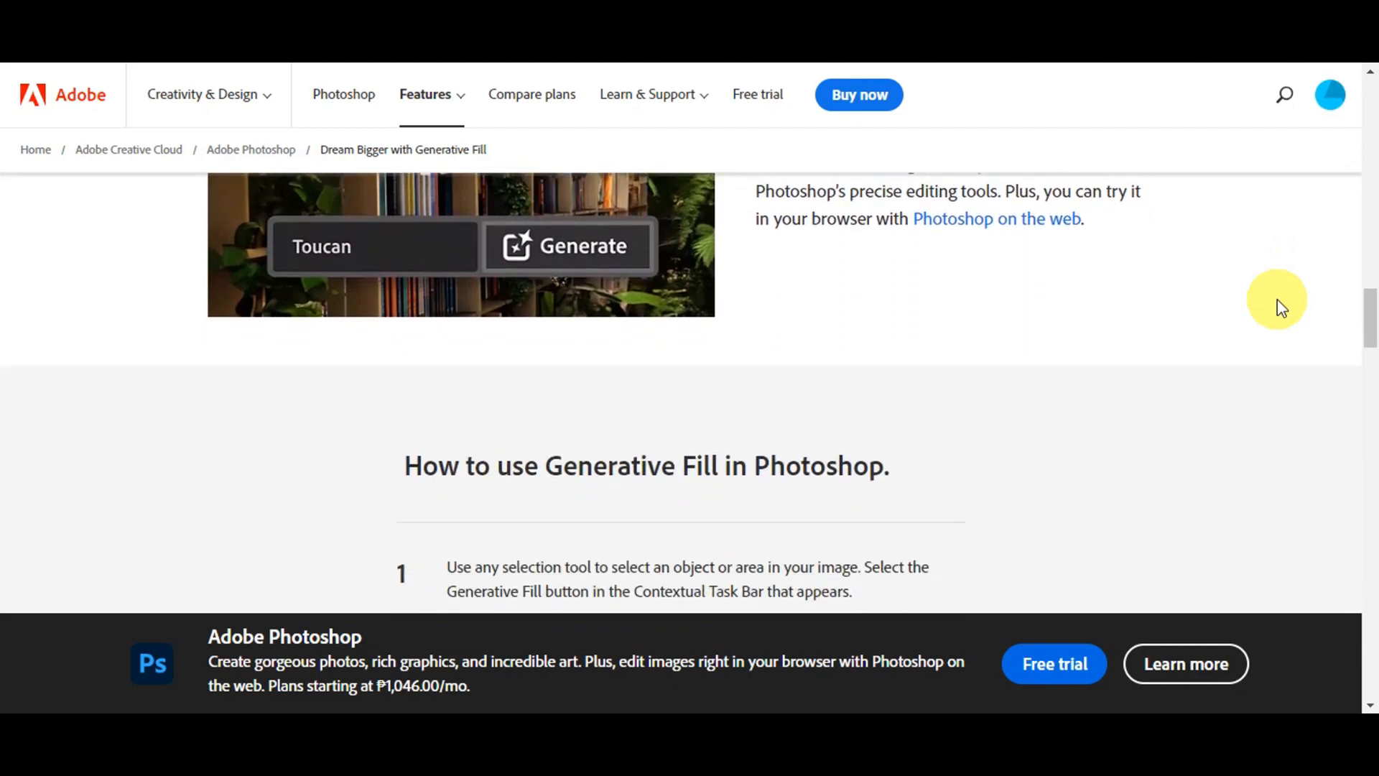
scroll(1281, 307, "down", 1)
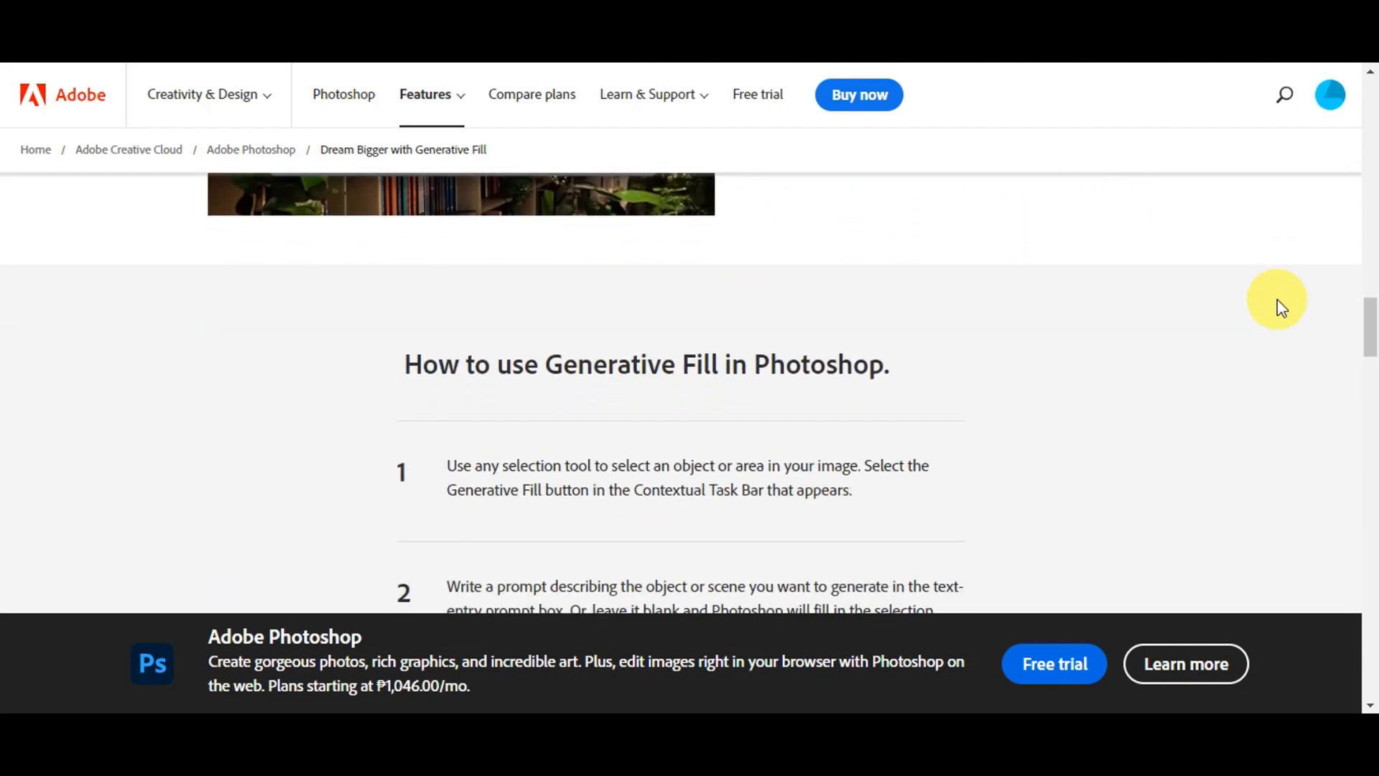
scroll(1280, 304, "down", 2)
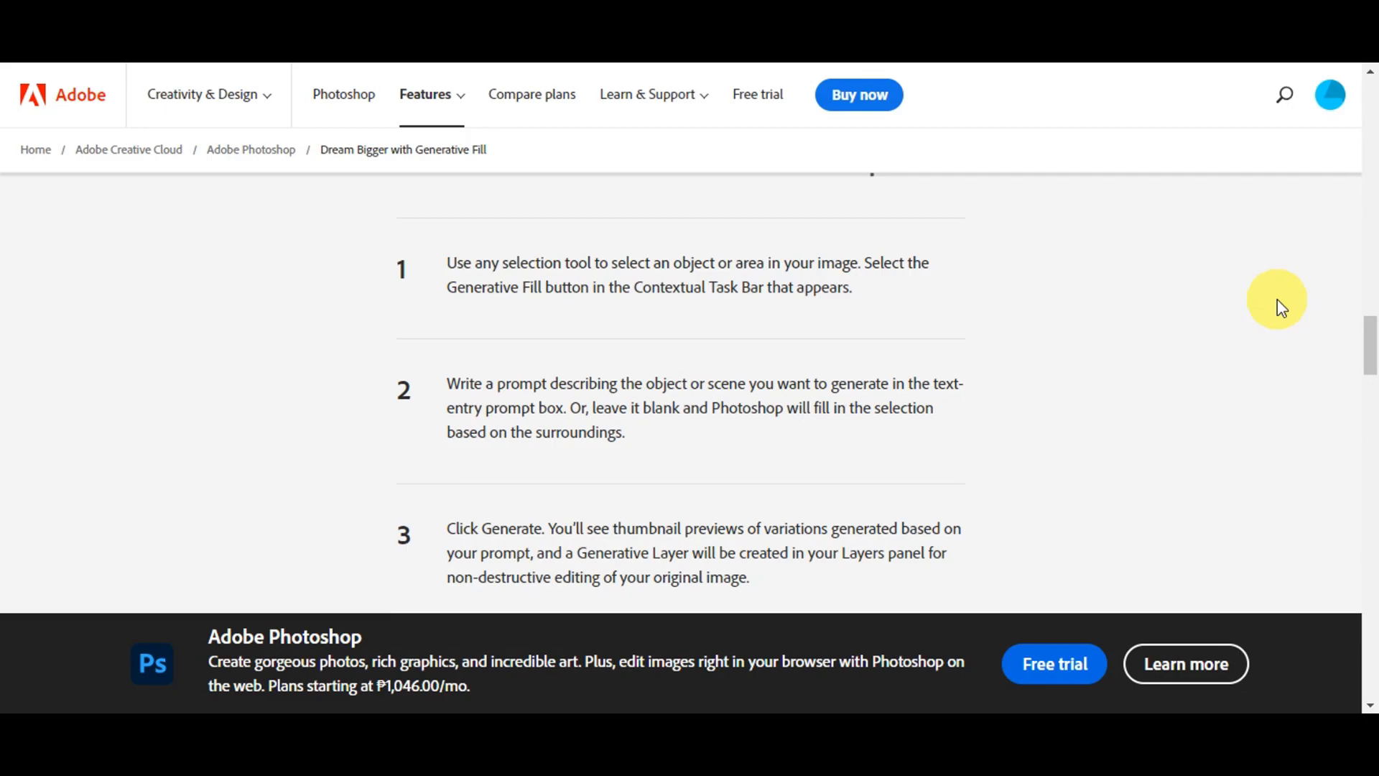
scroll(1277, 299, "down", 3)
scroll(1277, 299, "down", 3)
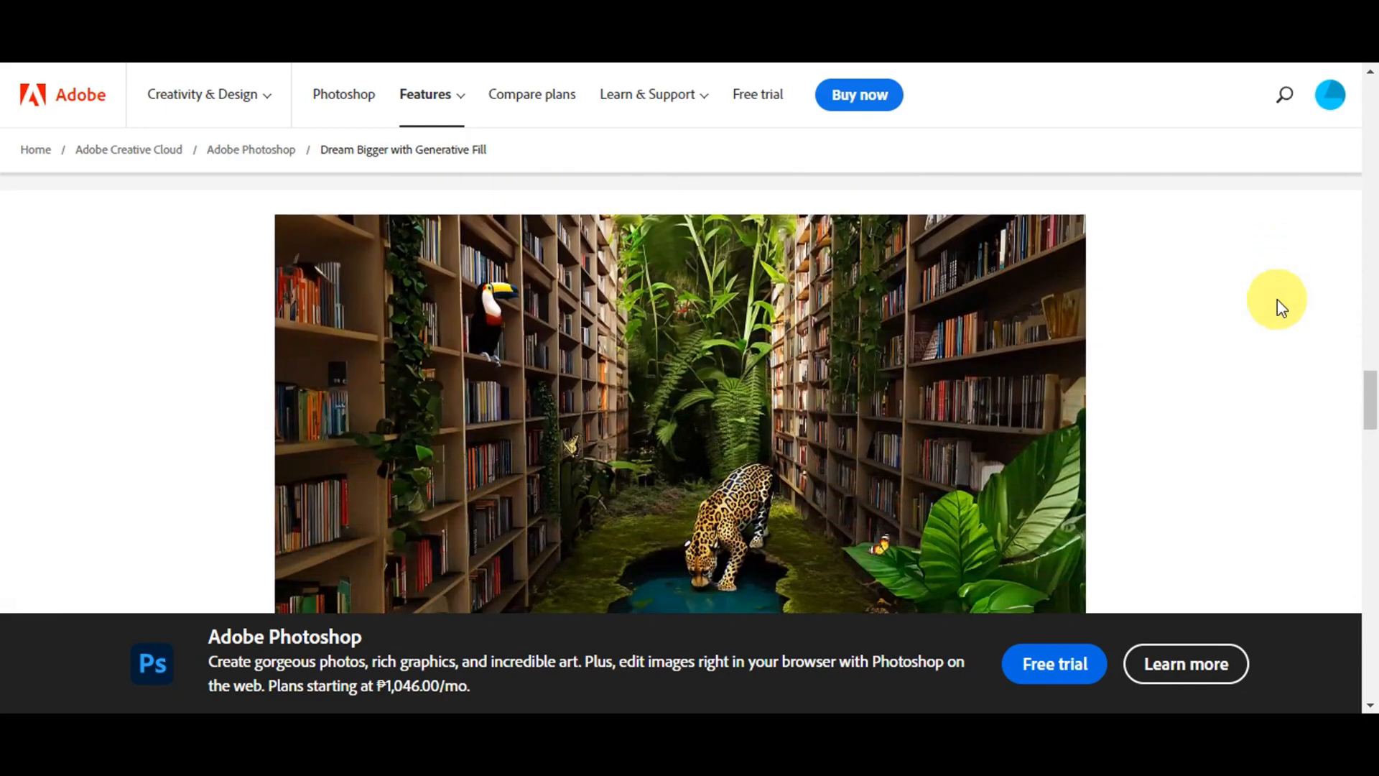
scroll(1277, 299, "down", 1)
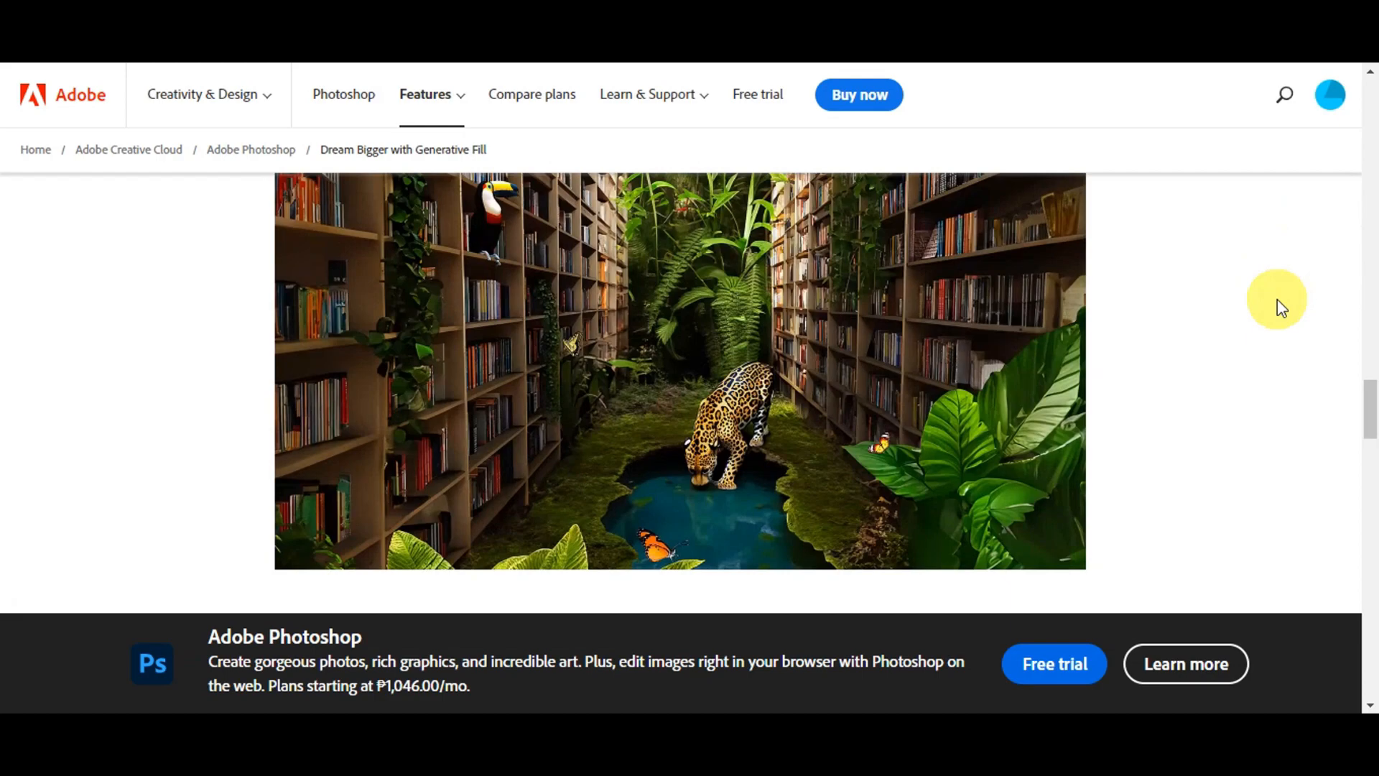
scroll(1277, 299, "down", 1)
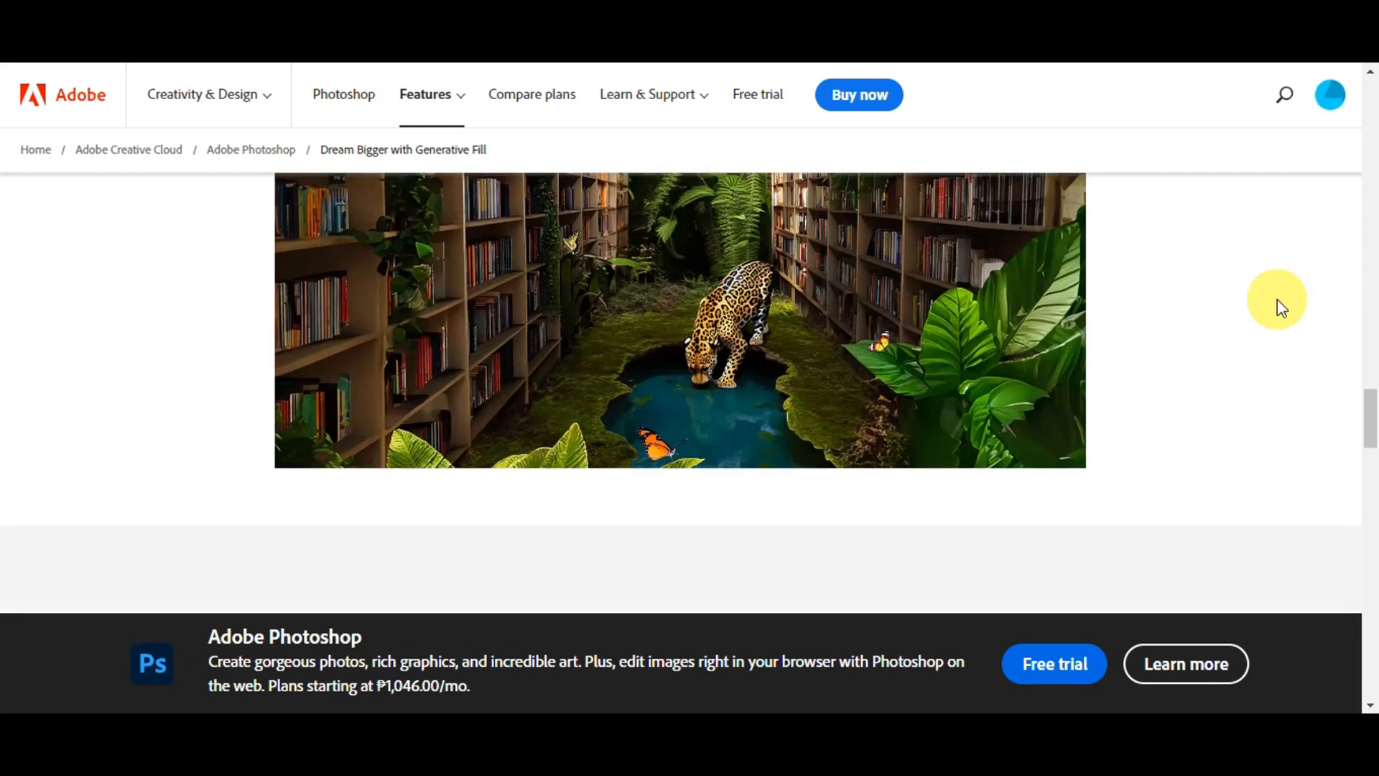
scroll(1277, 298, "down", 1)
scroll(1277, 298, "down", 3)
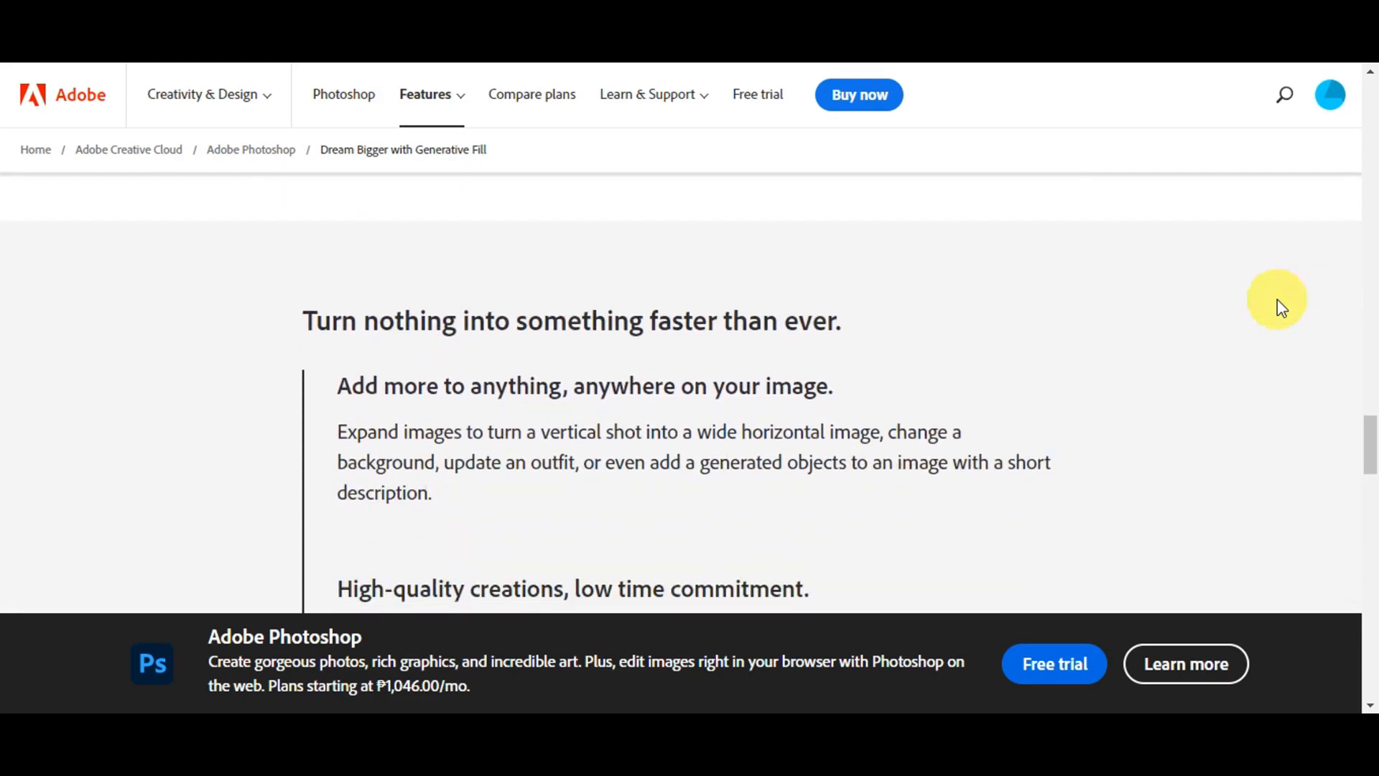
Read the Generative Fill benefits and expand the FAQ answer to "Is Generative Fill free?".
scroll(1277, 298, "down", 1)
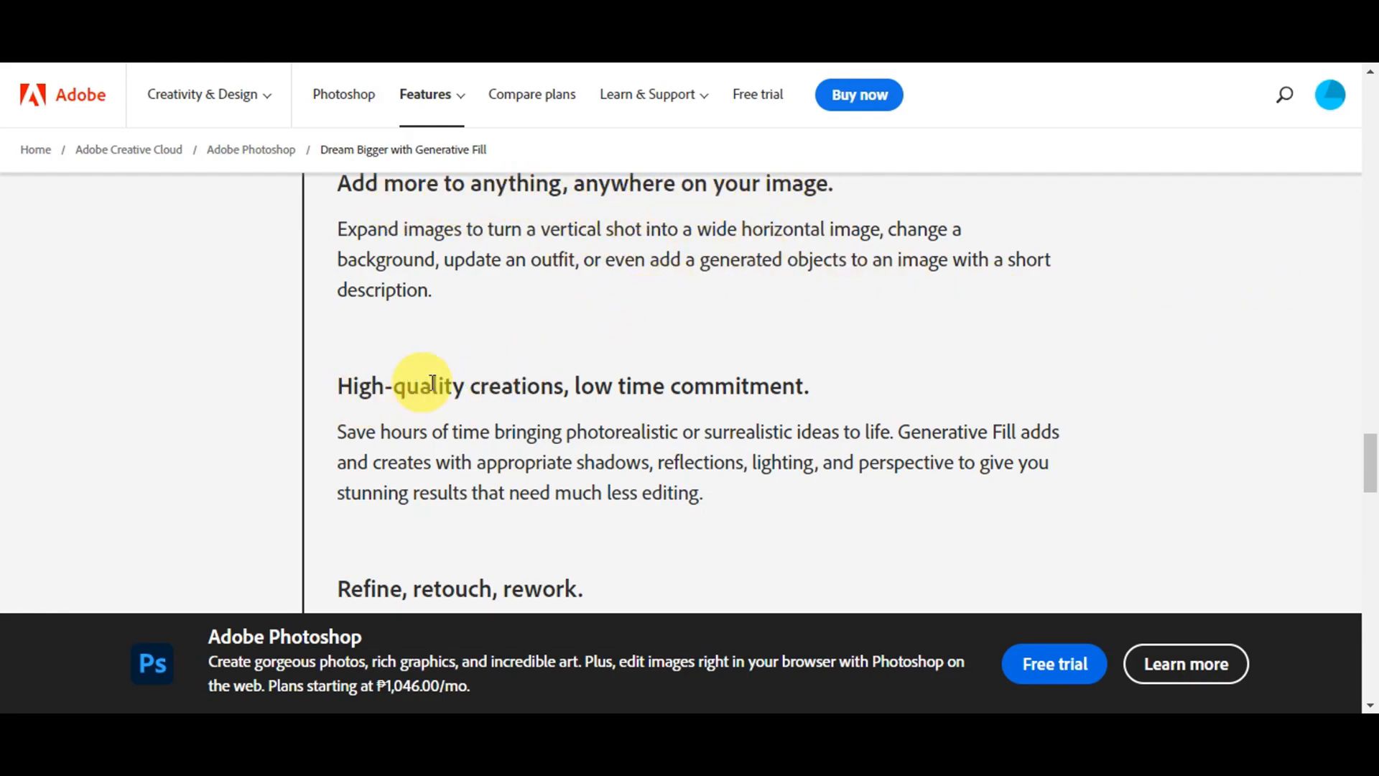
scroll(1034, 406, "down", 1)
scroll(1034, 409, "down", 3)
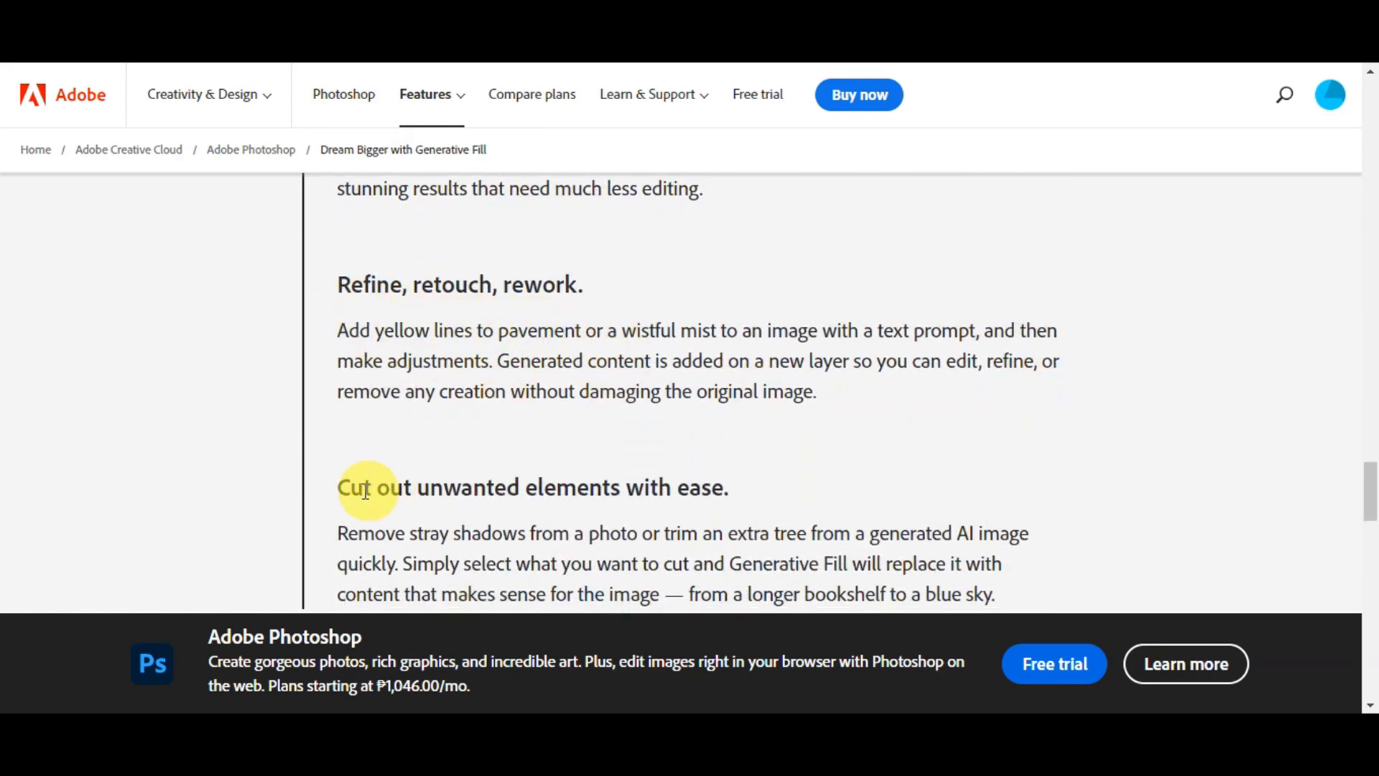
scroll(1048, 478, "down", 5)
scroll(1052, 480, "down", 1)
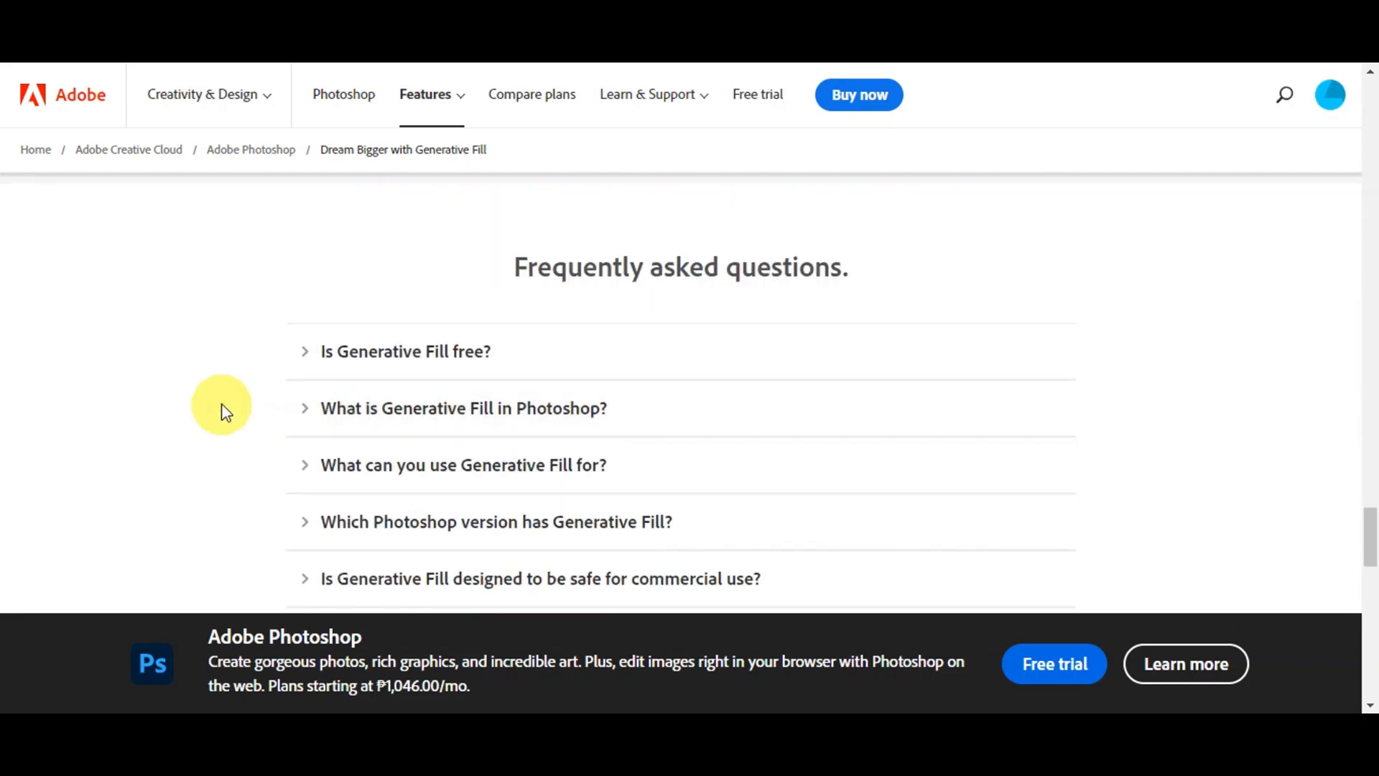
left_click(295, 361)
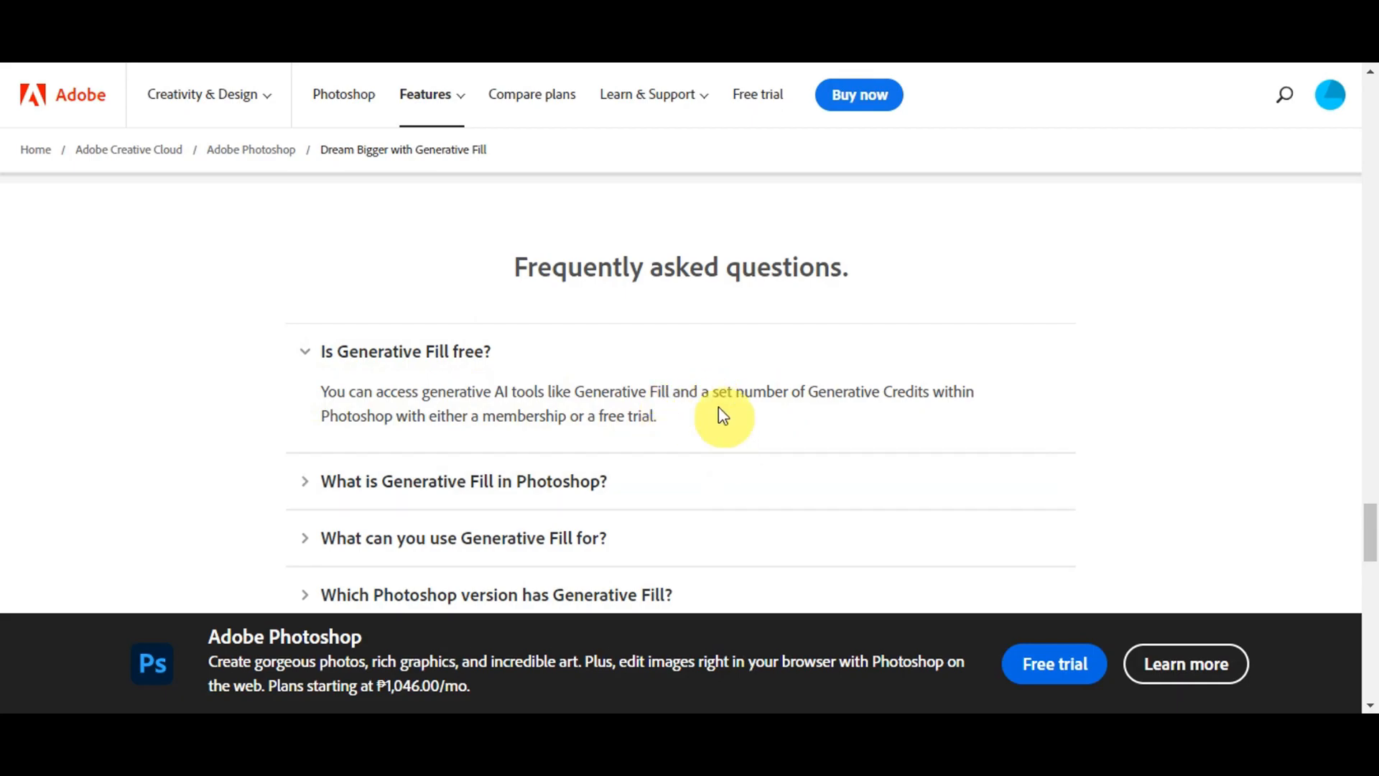
Return to the introduction of the Generative Fill page and choose its free trial offer.
left_click_drag(1368, 535, 1306, 119)
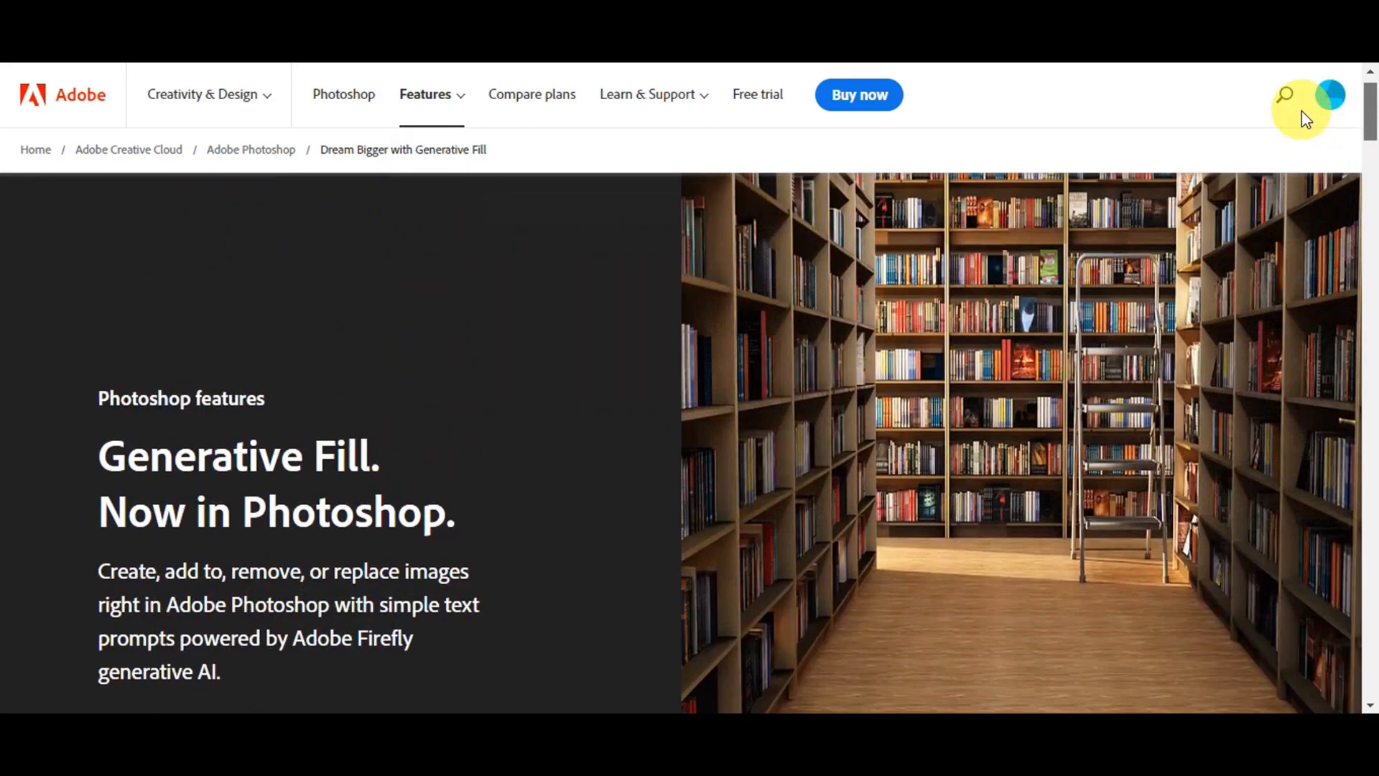
scroll(1305, 124, "down", 3)
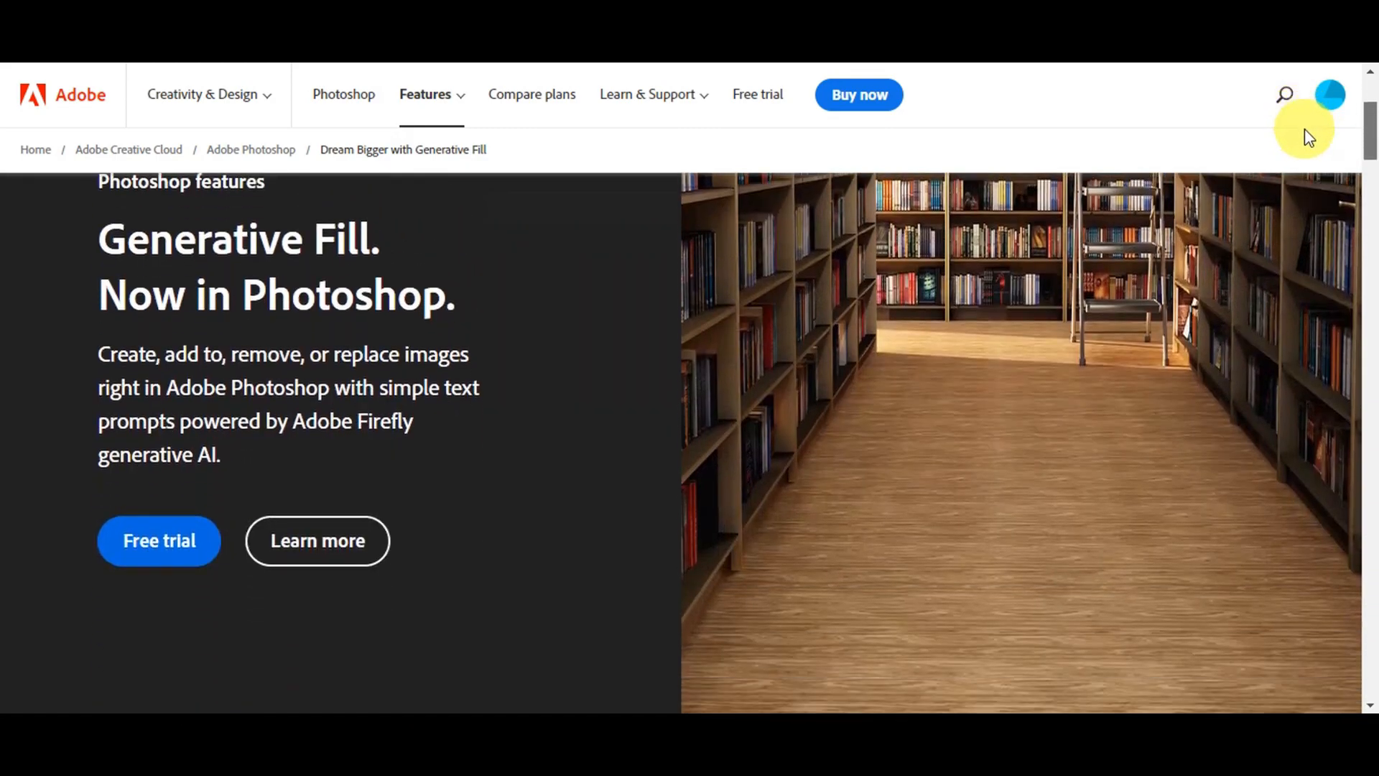
left_click(158, 549)
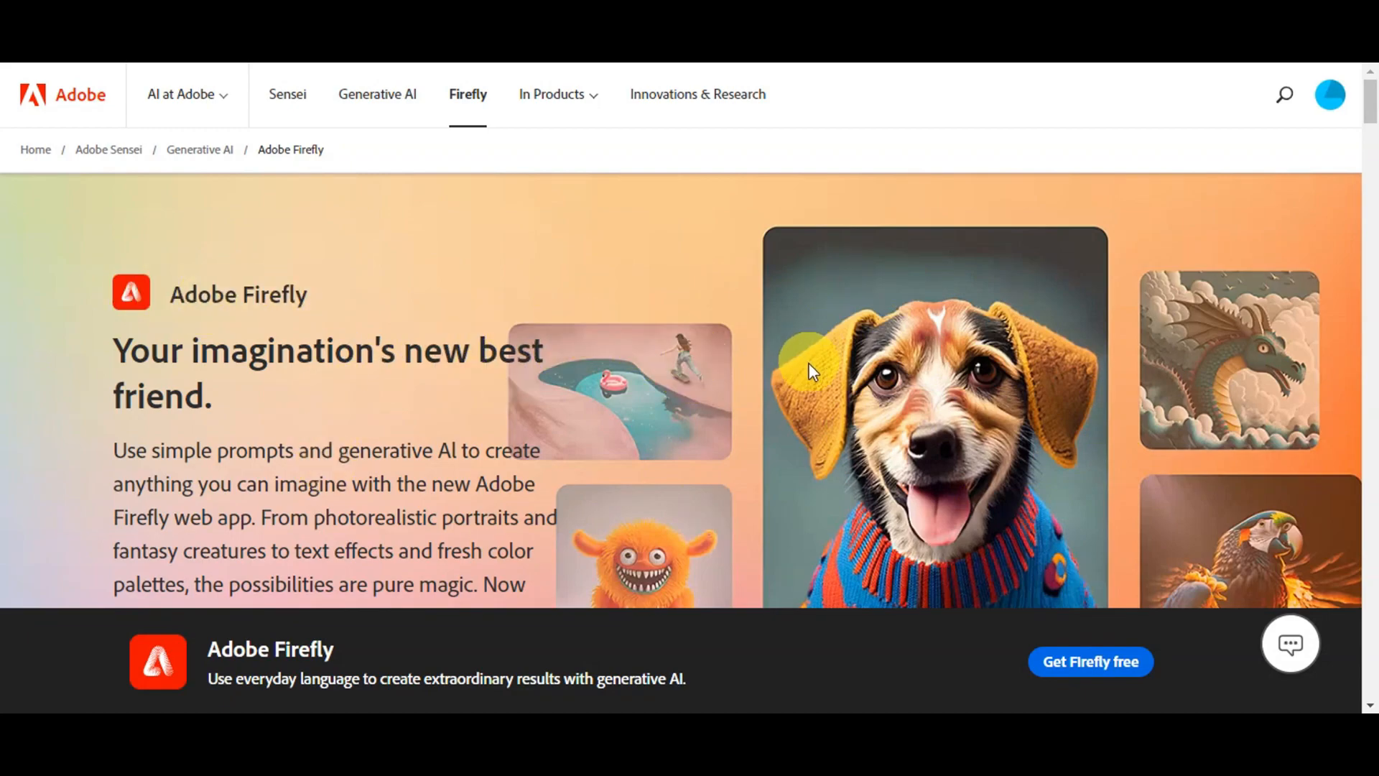
Get Firefly free from the Adobe Firefly page and agree to the generative AI user guidelines.
scroll(845, 329, "down", 2)
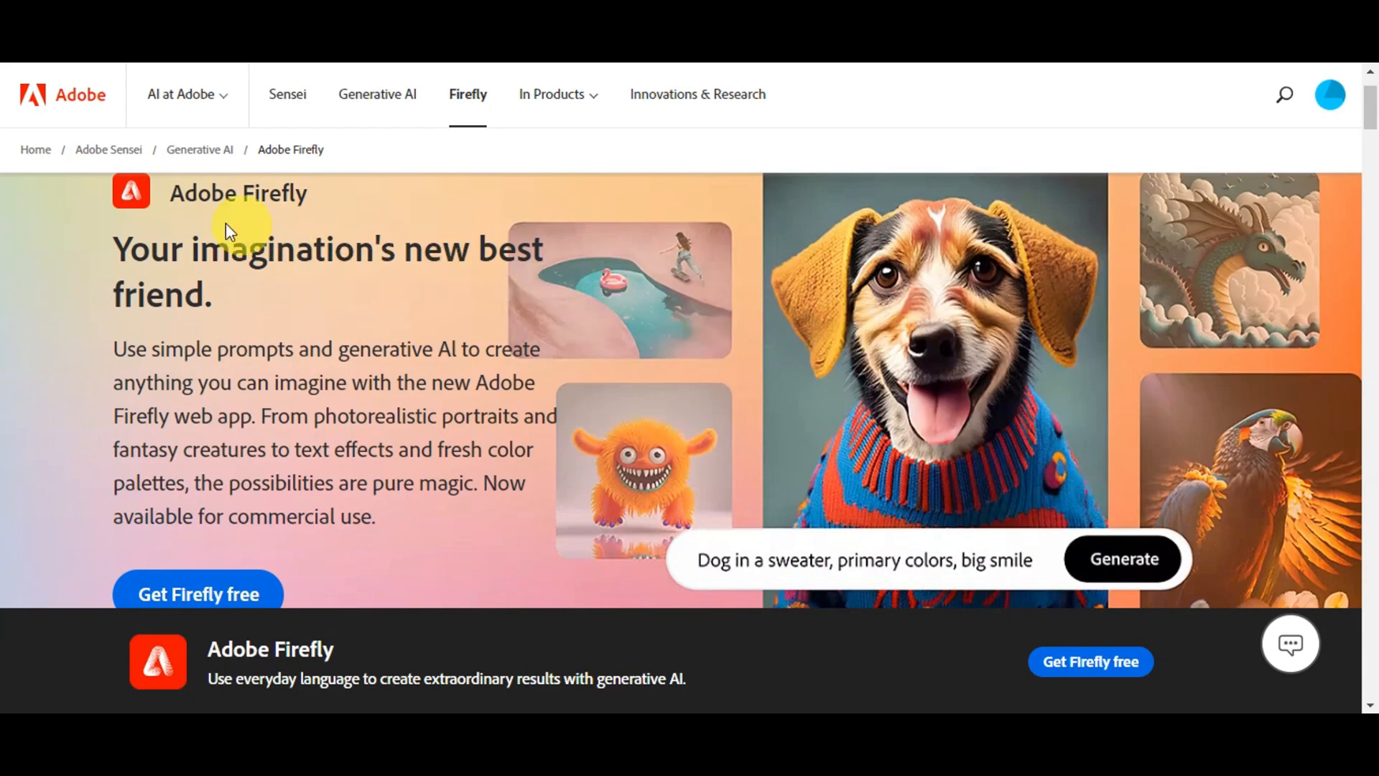
scroll(675, 398, "down", 2)
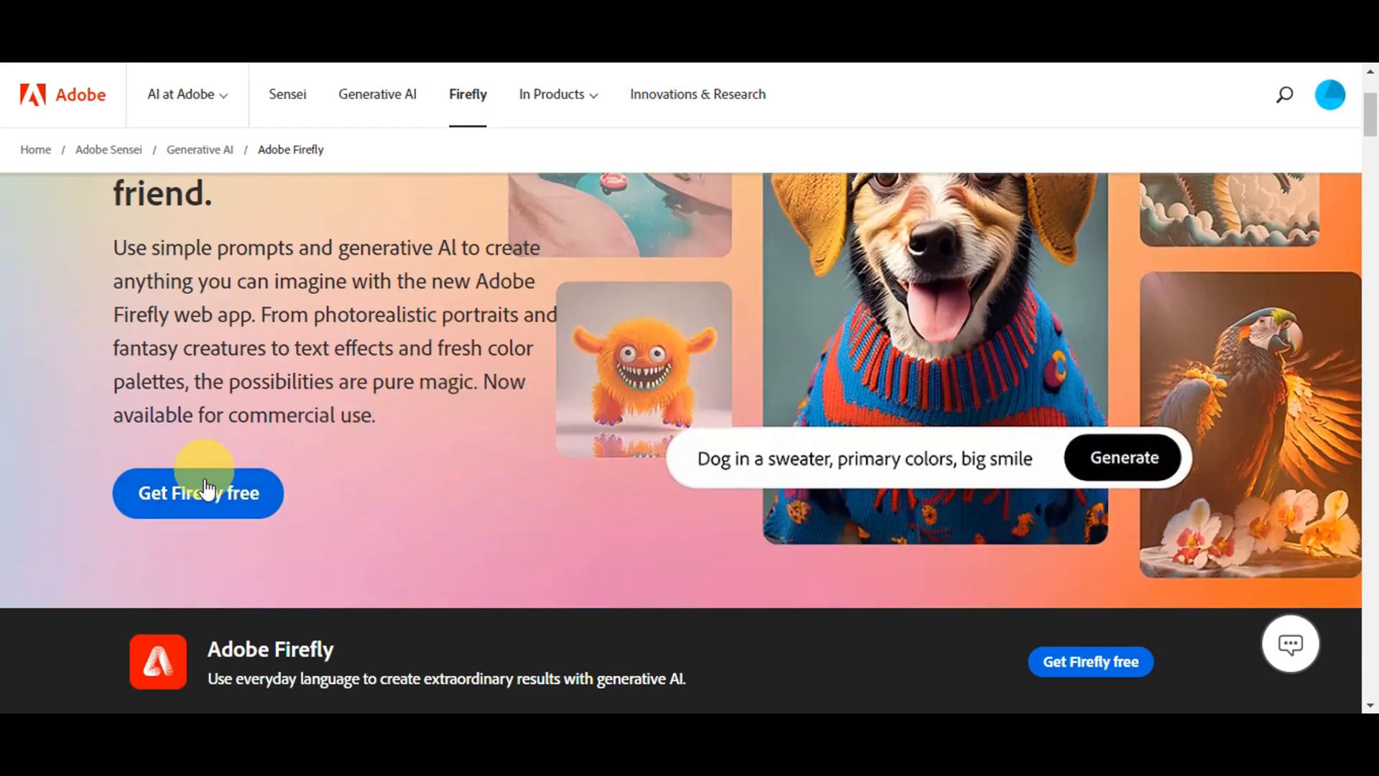
left_click(228, 496)
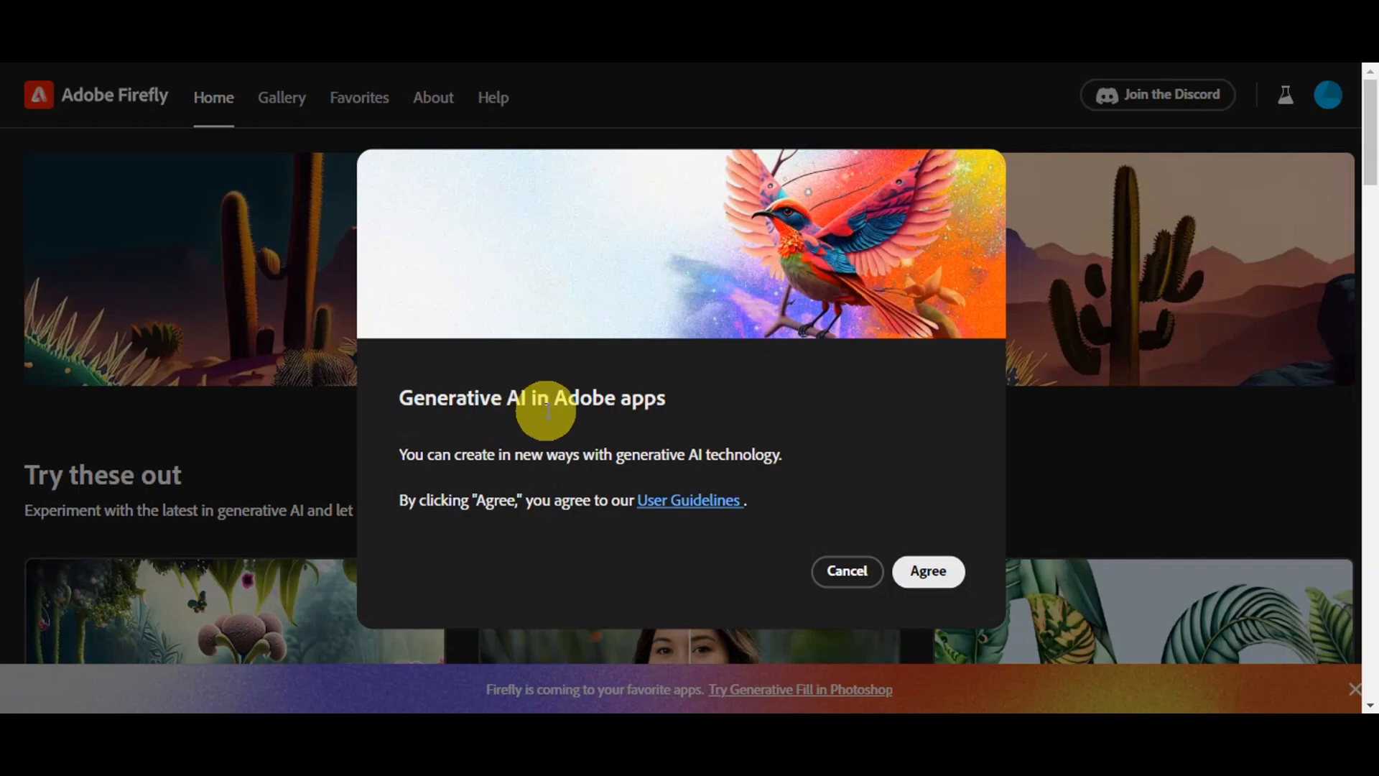
left_click(933, 566)
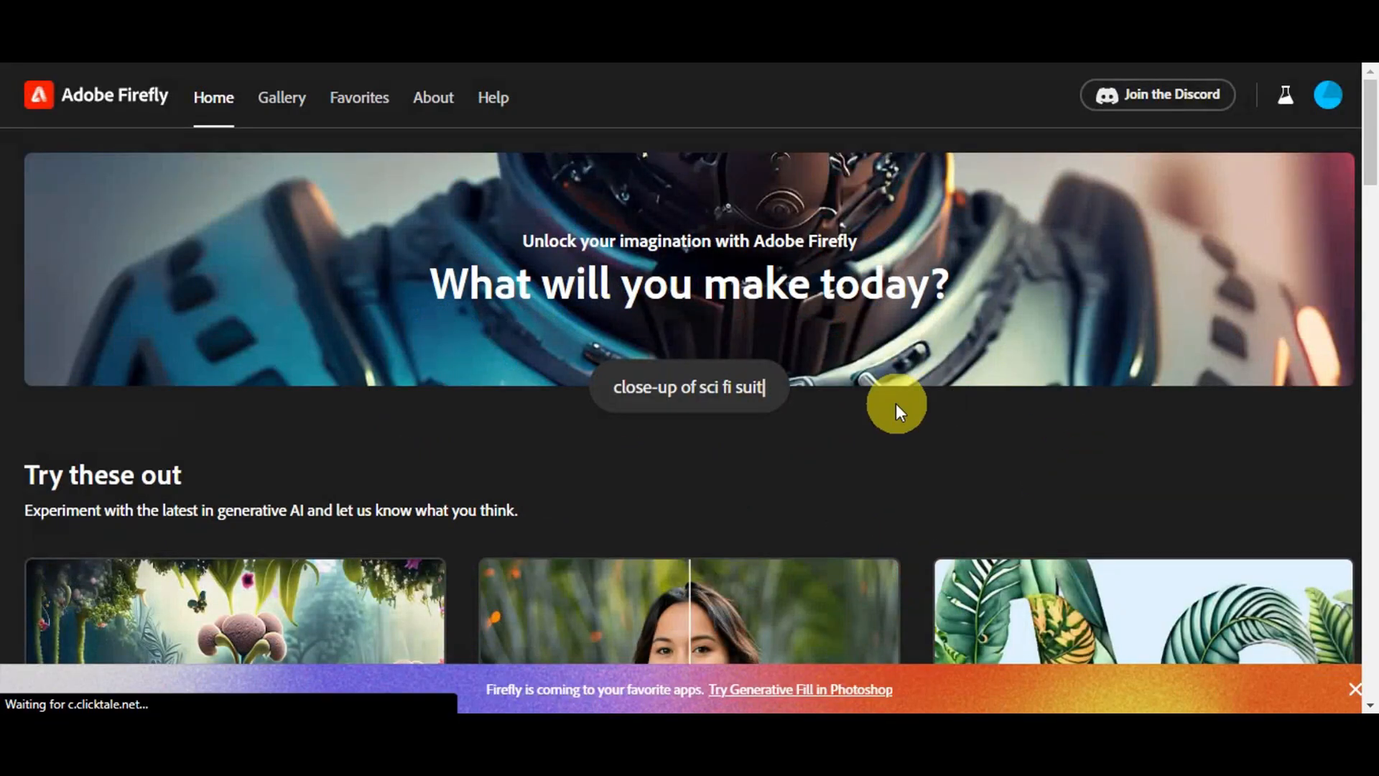
Look through the Firefly home page, covering the tools to try, the inspirational gallery and the features in exploration.
scroll(862, 402, "down", 4)
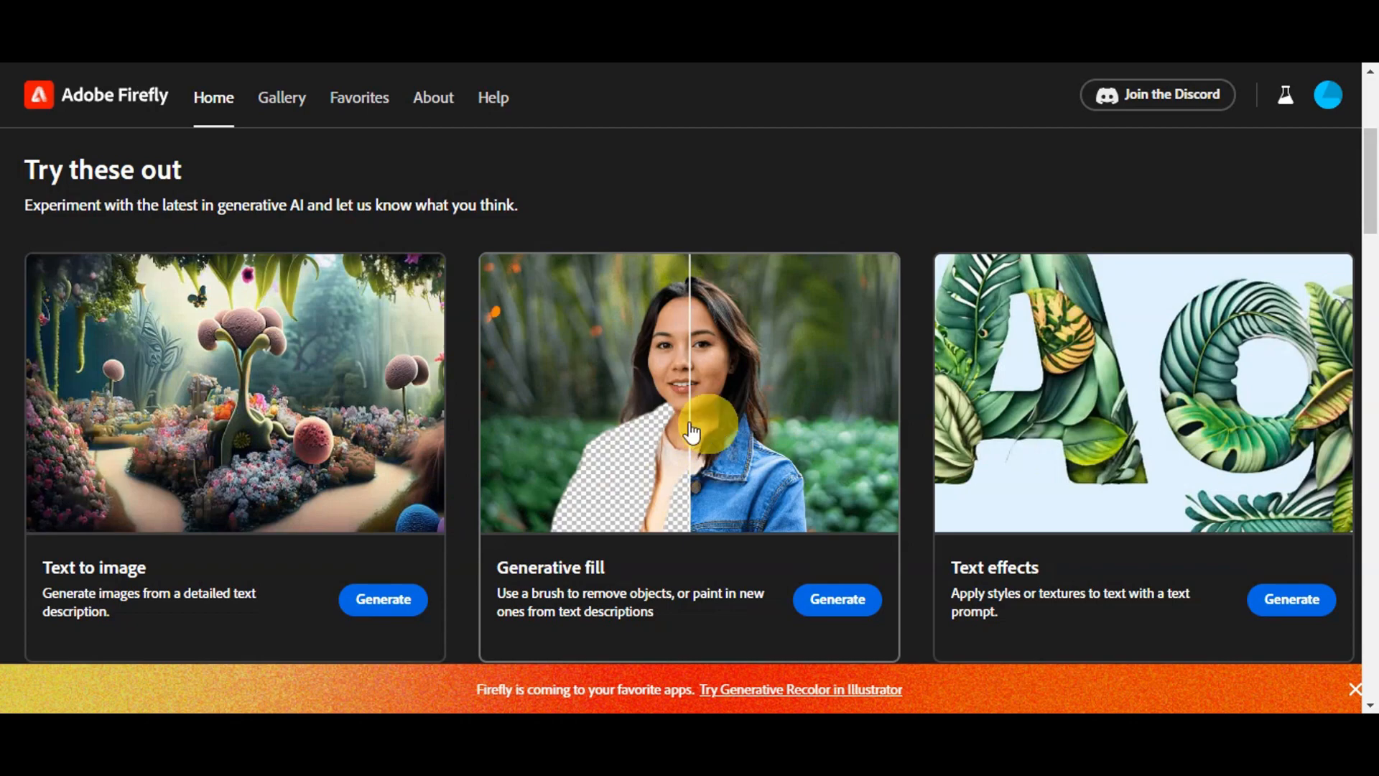
scroll(755, 434, "down", 1)
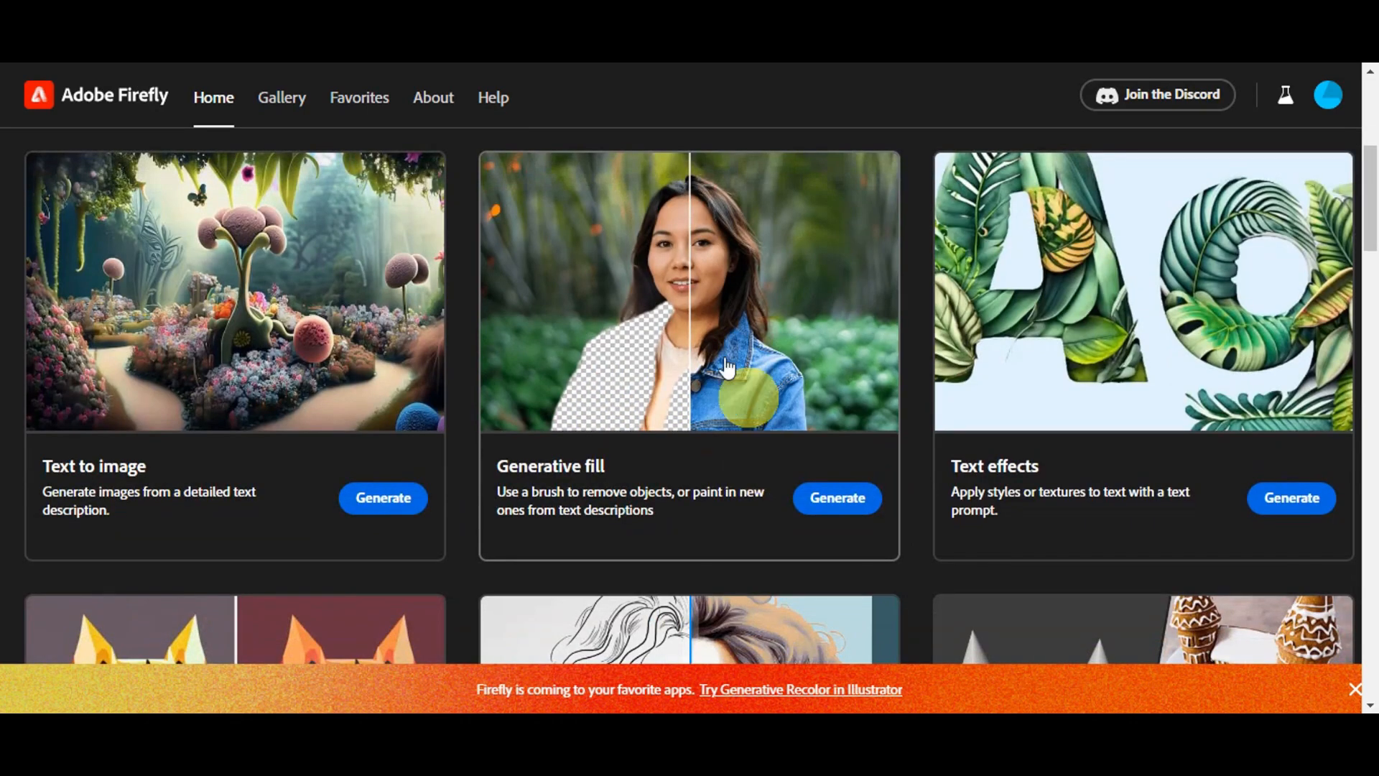
scroll(1077, 338, "down", 2)
scroll(484, 437, "down", 3)
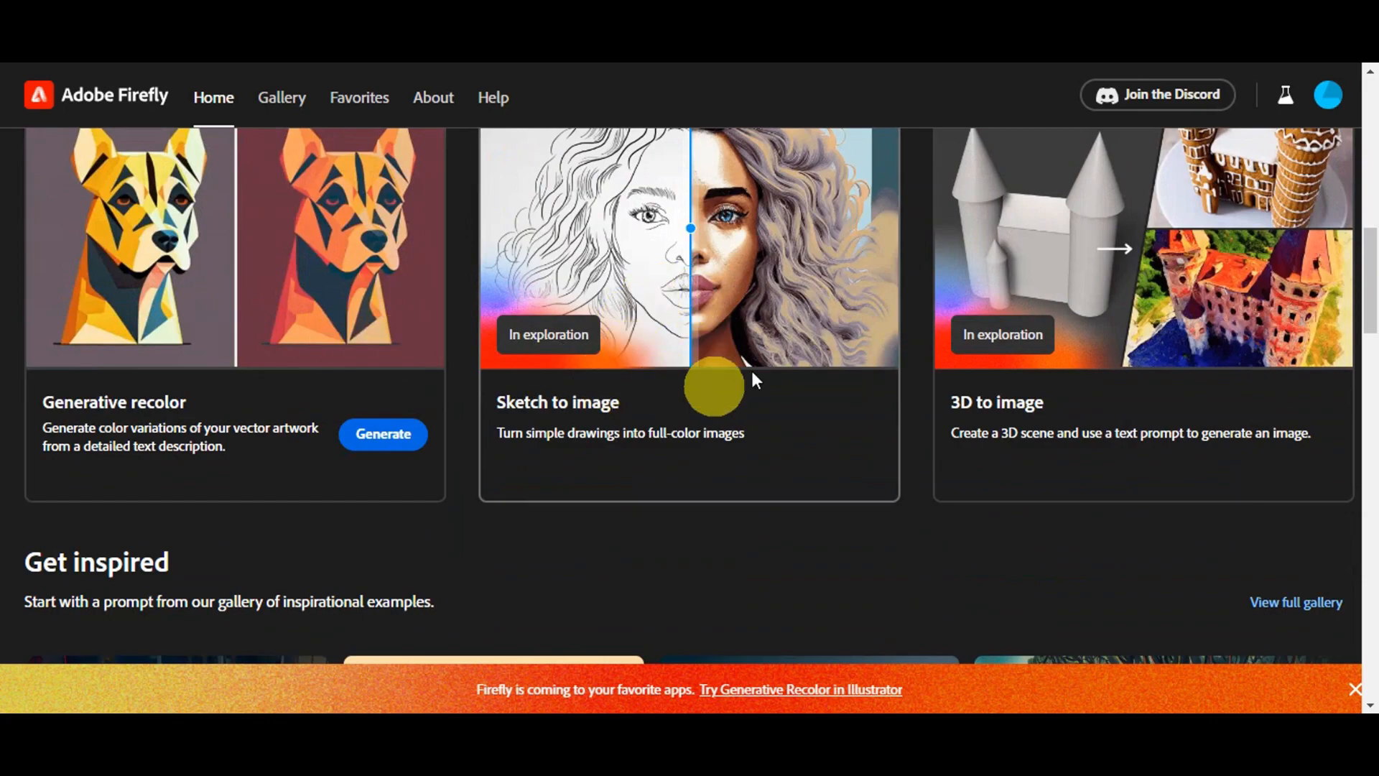
scroll(1199, 369, "down", 4)
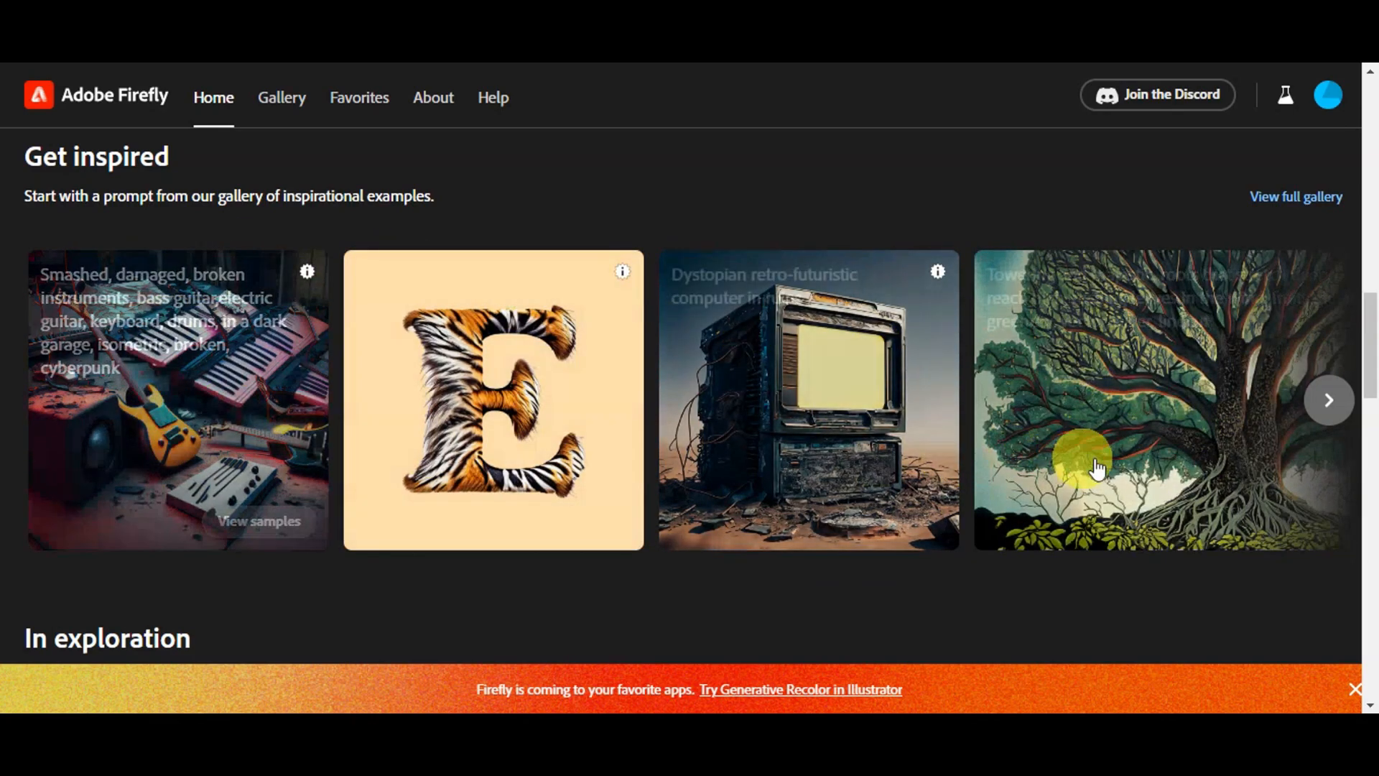
scroll(1145, 438, "down", 1)
scroll(1090, 319, "down", 8)
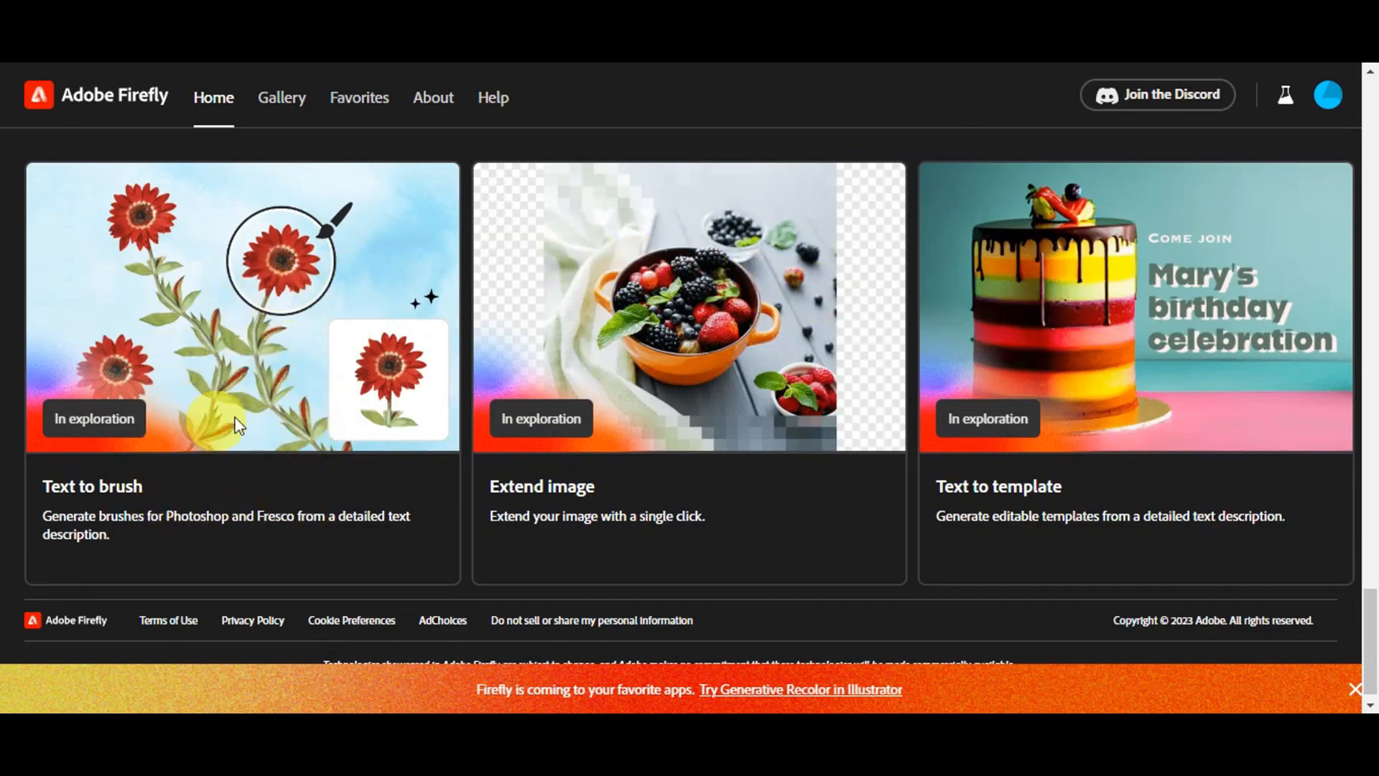
scroll(1189, 374, "down", 1)
Open the Generative fill tool from the "Try these out" section of the Firefly home page.
scroll(1221, 530, "up", 12)
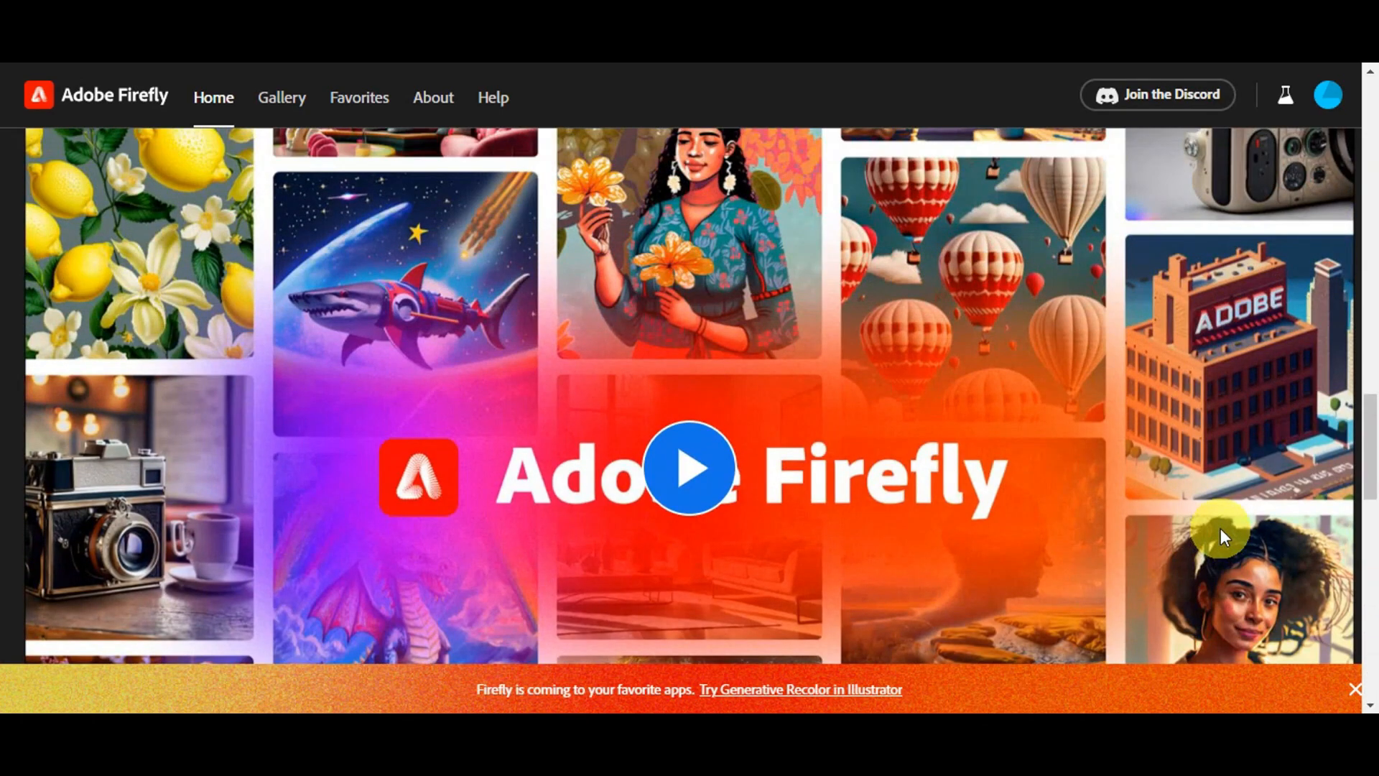
scroll(1221, 529, "up", 12)
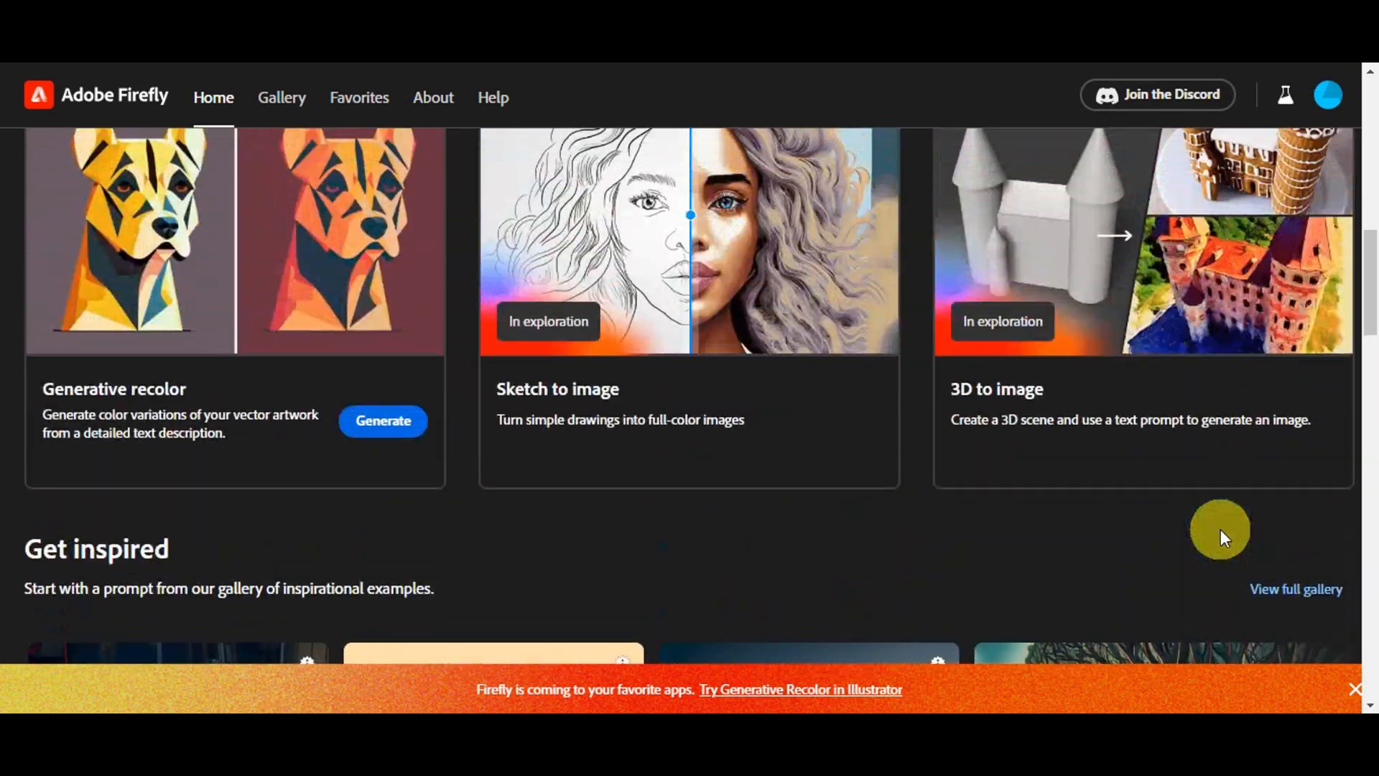
scroll(1220, 528, "up", 5)
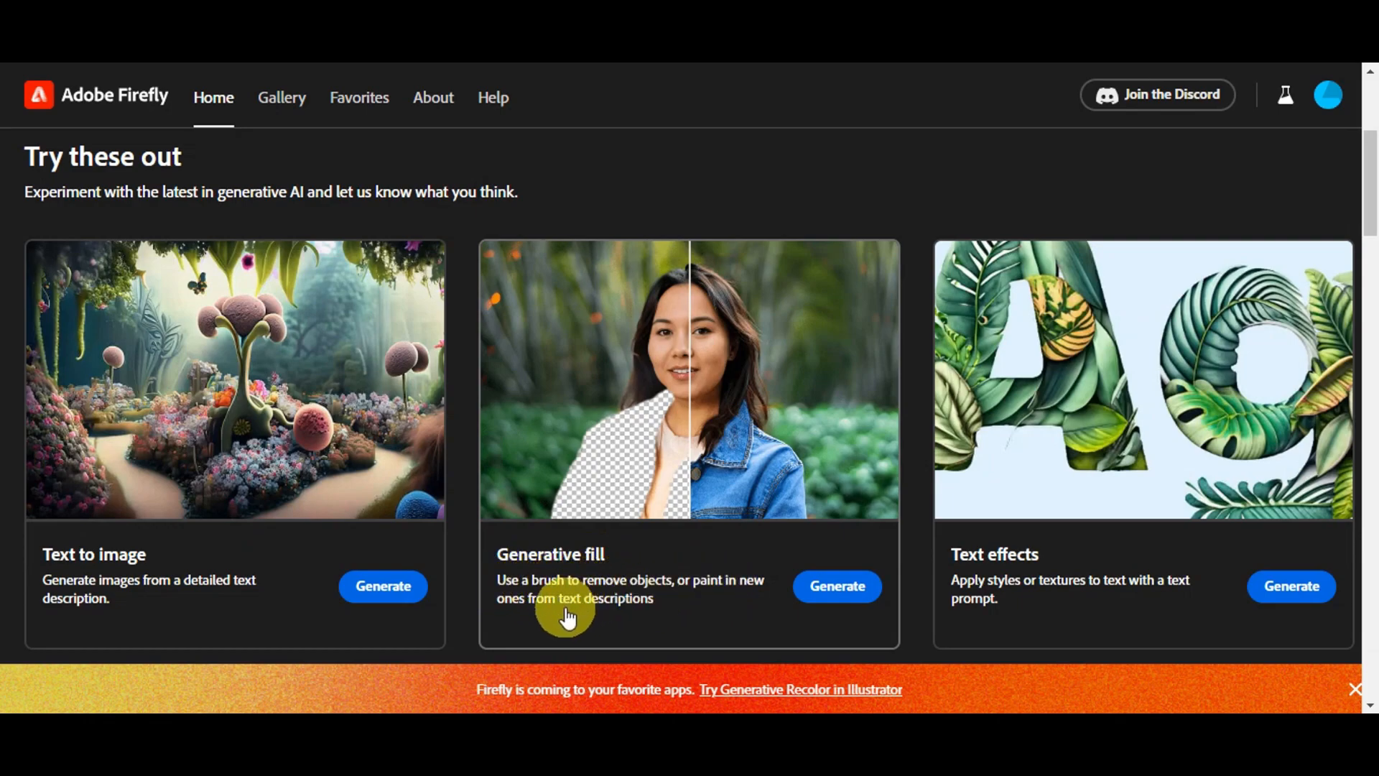
left_click(839, 587)
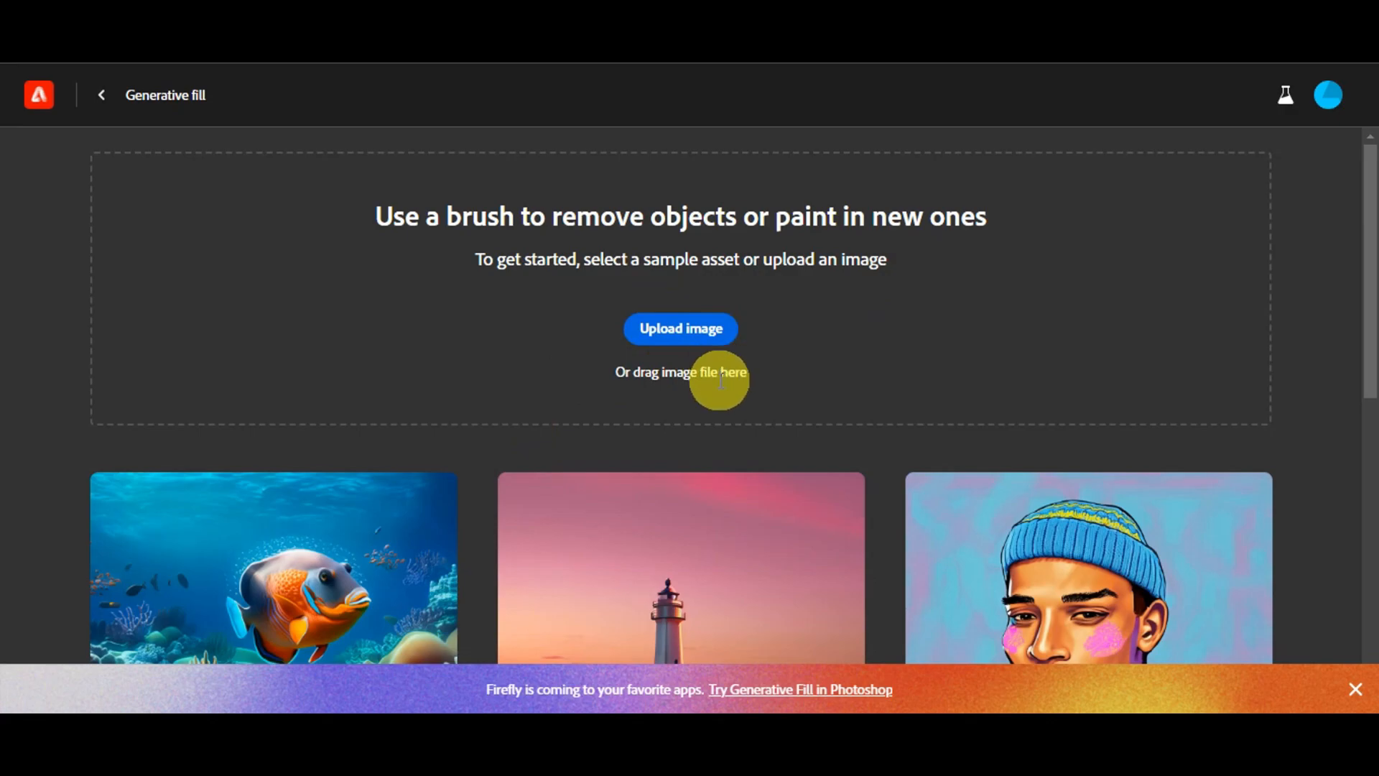
scroll(822, 312, "down", 4)
scroll(907, 330, "down", 3)
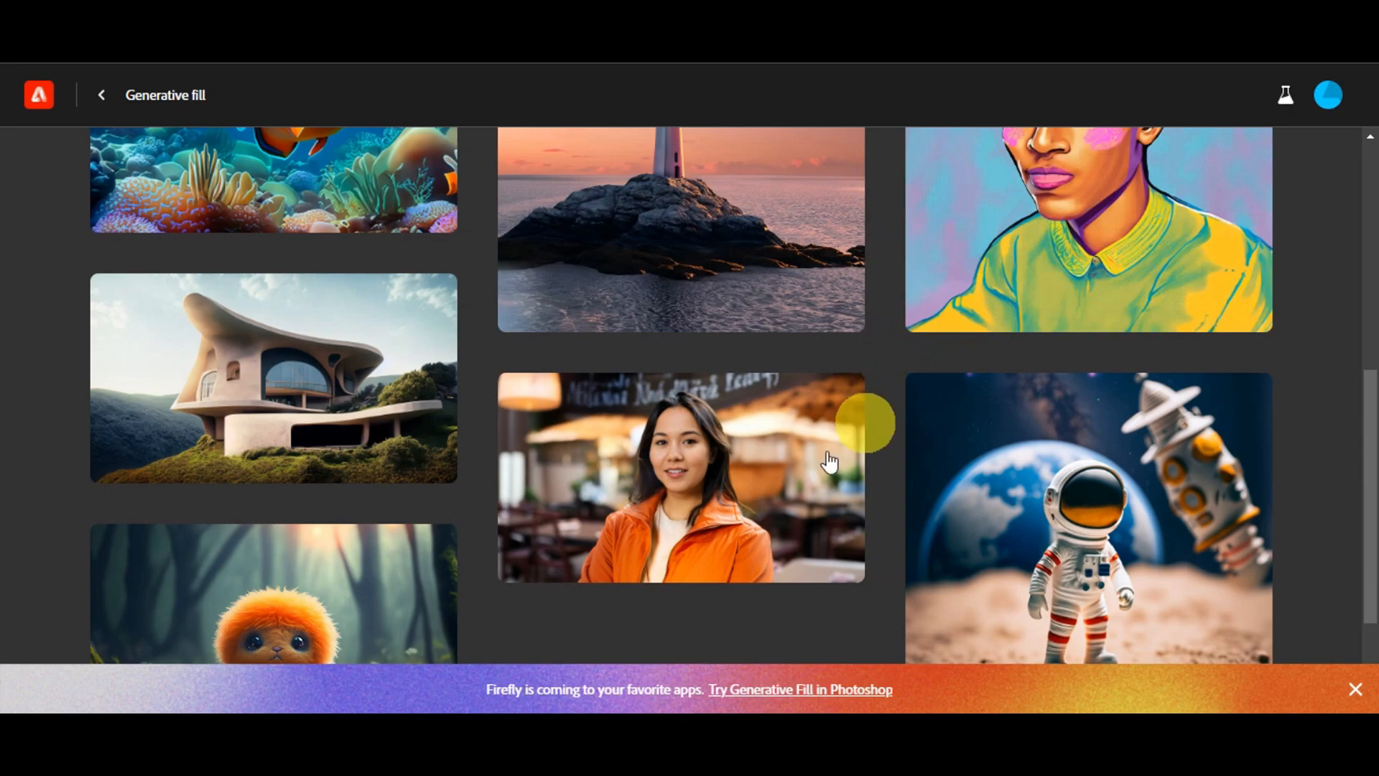
mouse_move(726, 483)
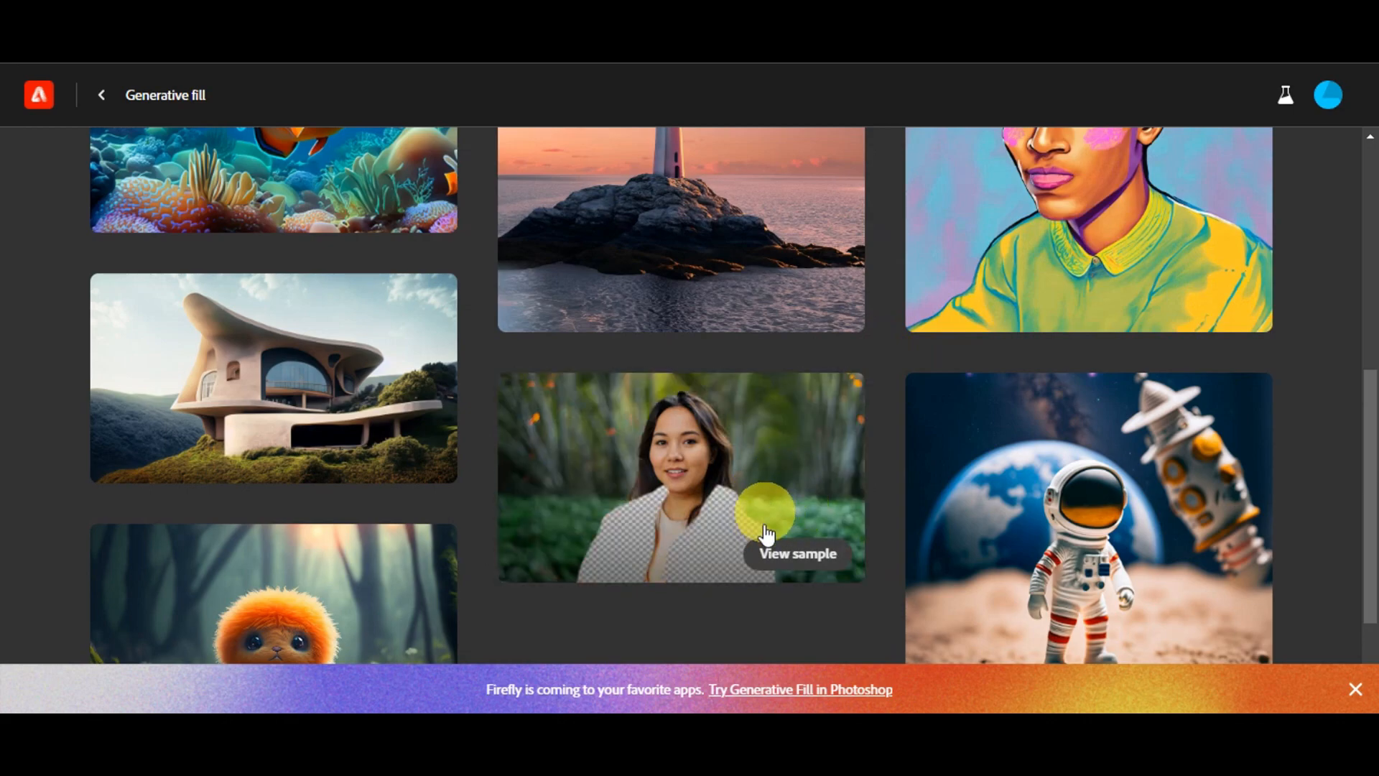
scroll(802, 509, "up", 7)
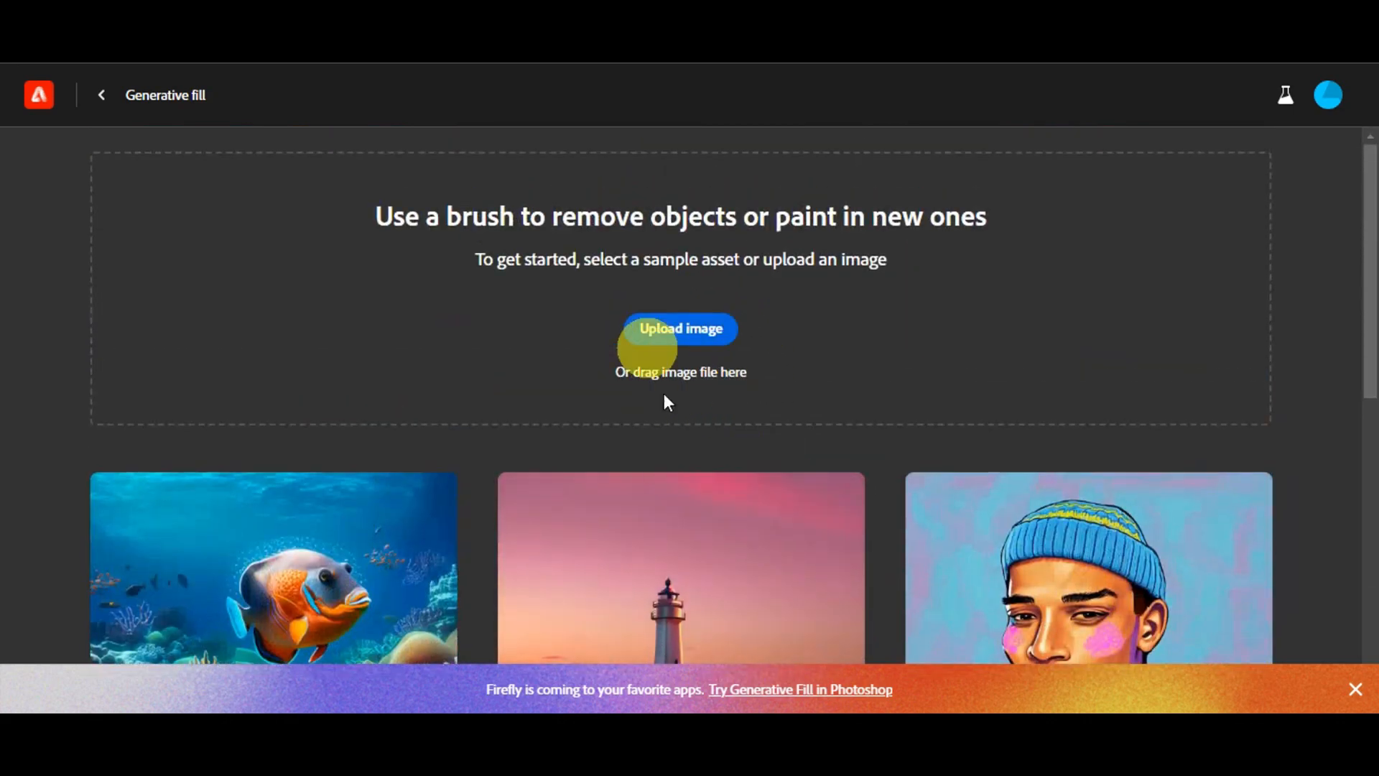
left_click(673, 335)
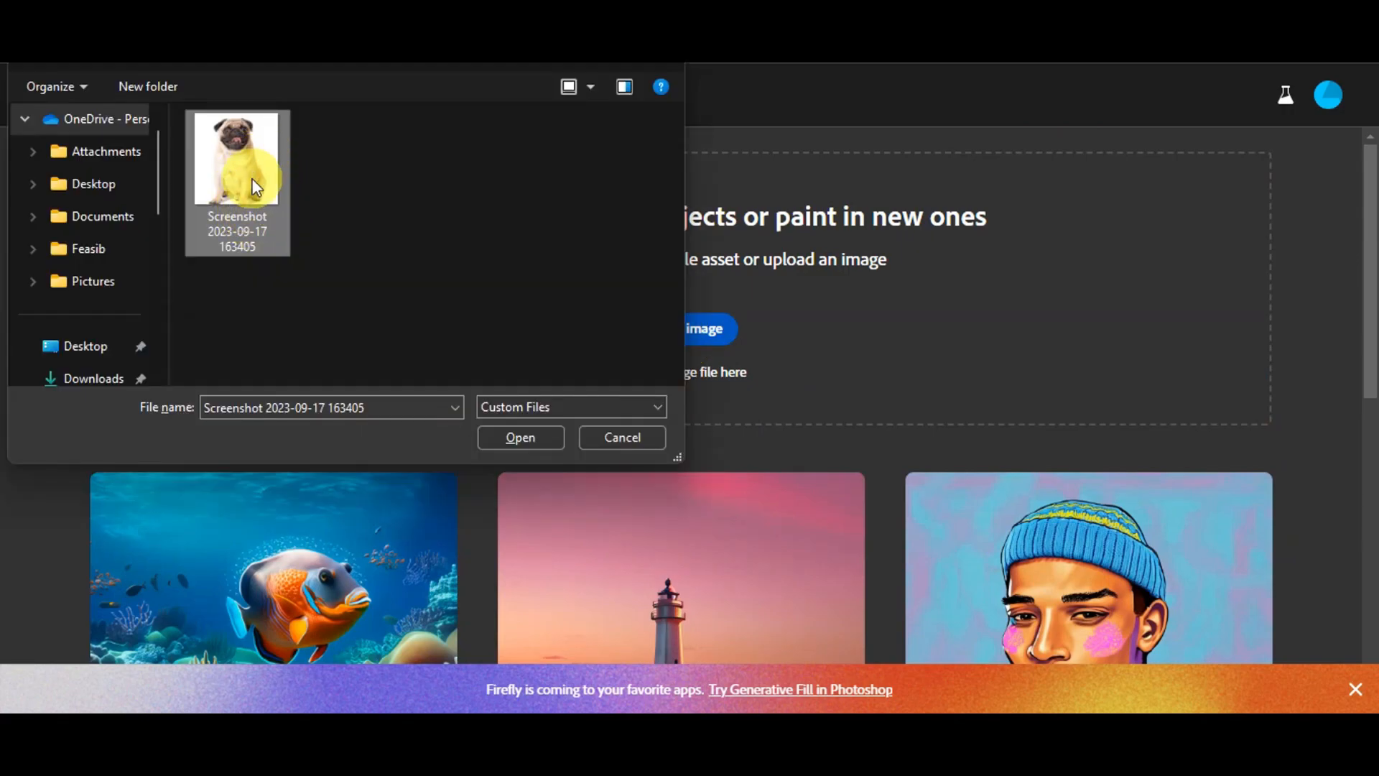
left_click(501, 441)
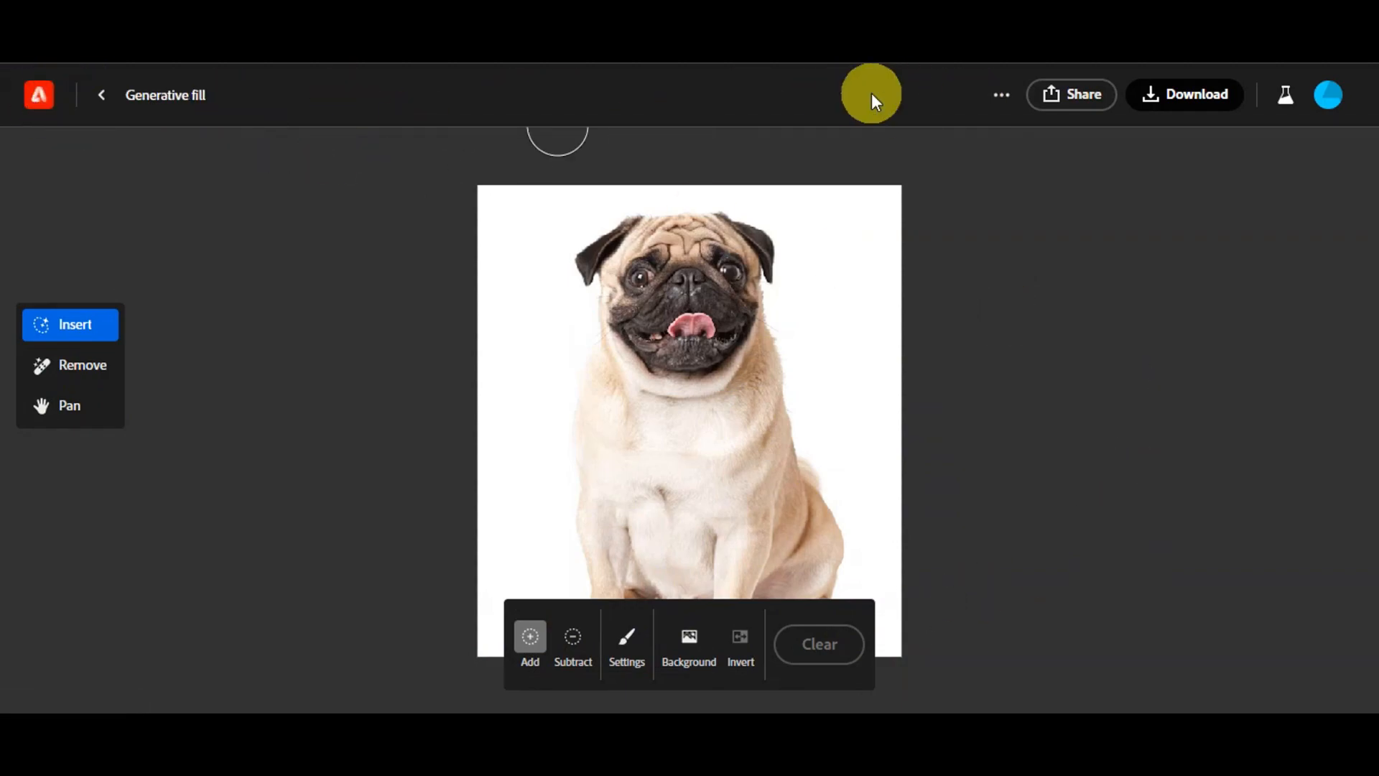
Look through the Adobe Express editing options, the sharing options and the feedback and community options for the uploaded image.
left_click(1002, 101)
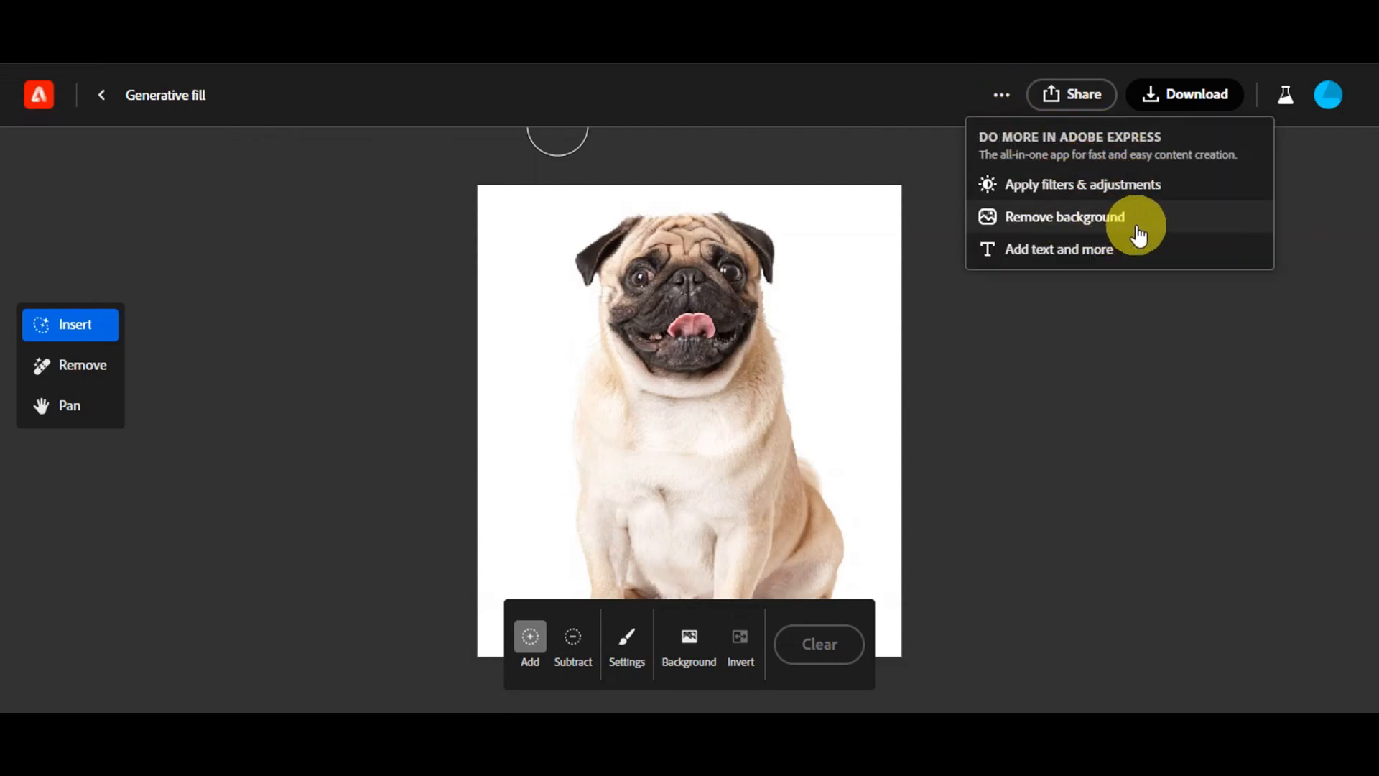
left_click(1088, 94)
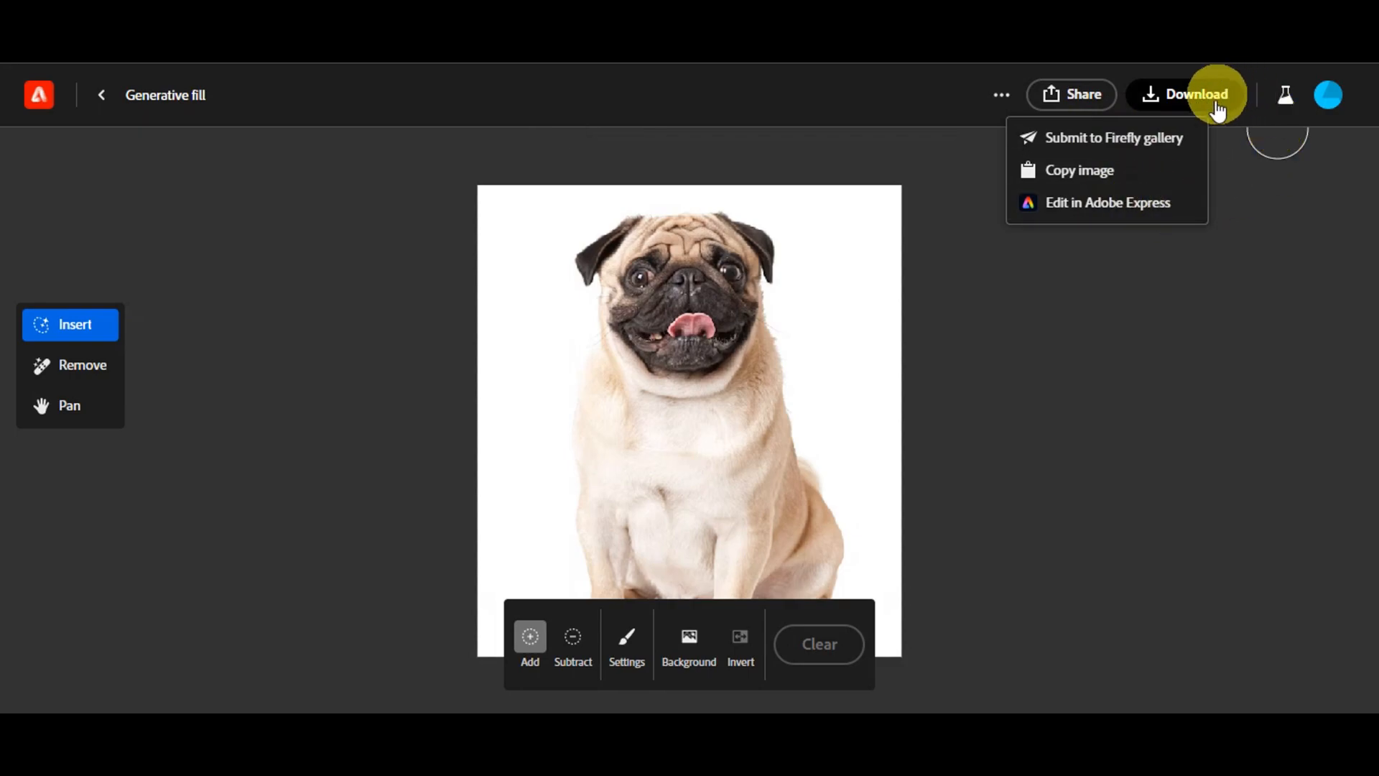
left_click(1285, 95)
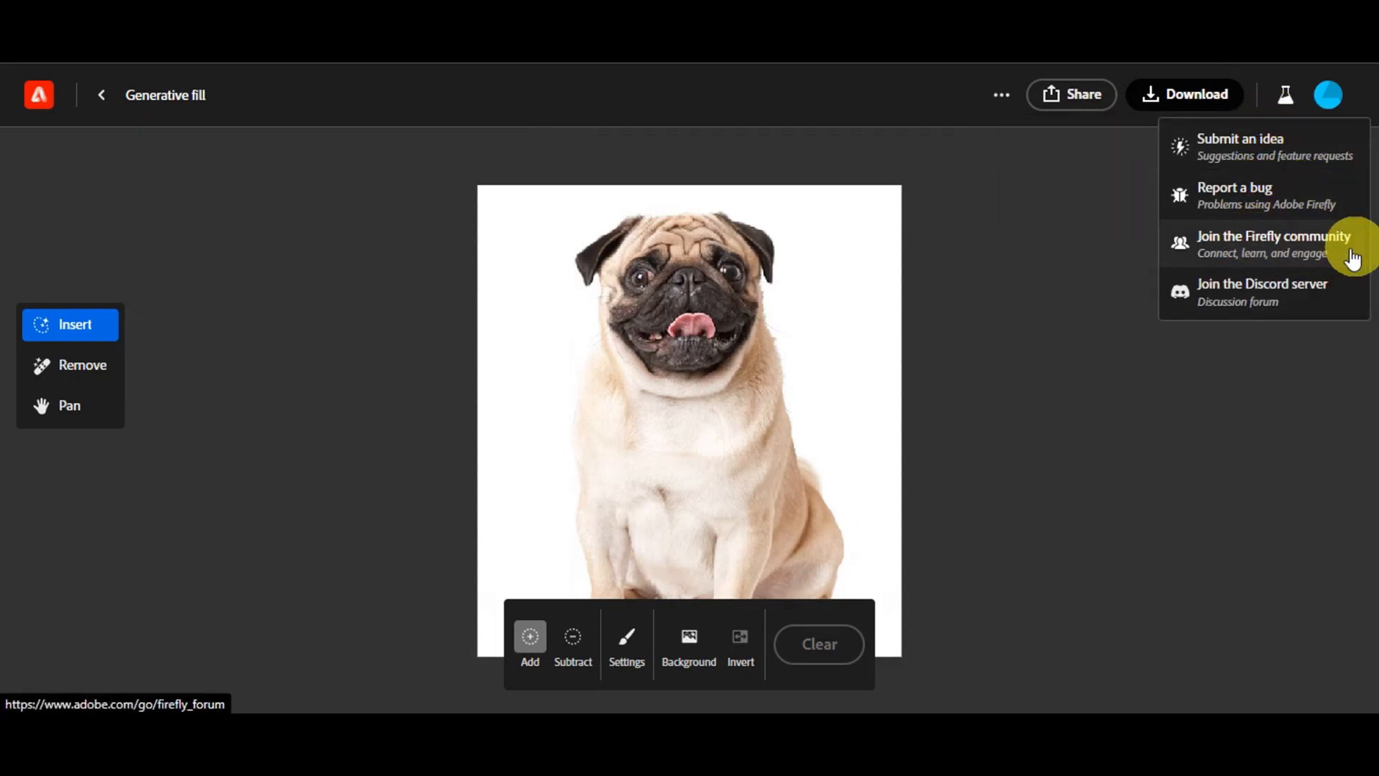
left_click(1311, 286)
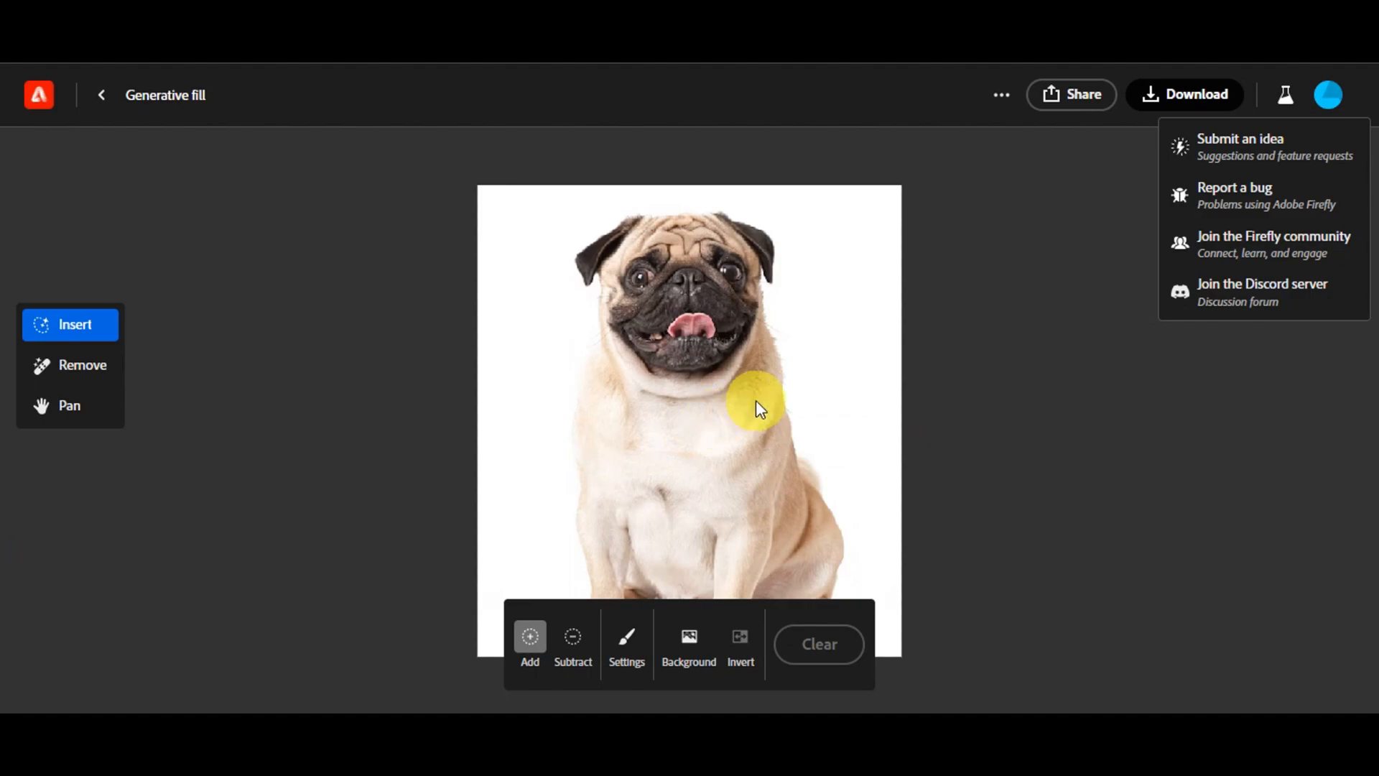
Brush over the white background around the pug with the Insert tool to mark it for filling.
left_click(77, 325)
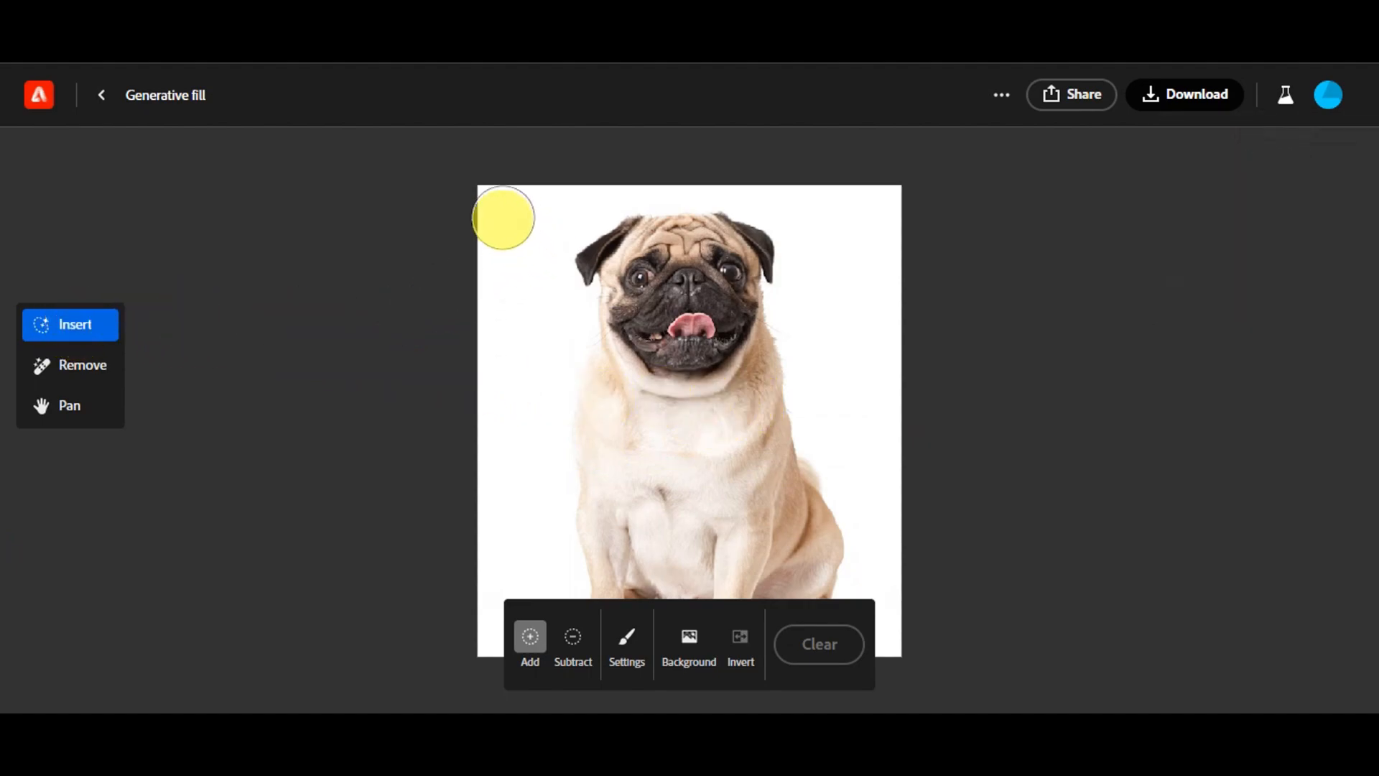
mouse_move(495, 209)
left_mouse_down()
mouse_move(561, 326)
mouse_move(519, 444)
mouse_move(545, 584)
mouse_move(510, 640)
mouse_move(490, 608)
mouse_move(503, 203)
mouse_move(646, 178)
mouse_move(788, 189)
mouse_move(889, 227)
mouse_move(849, 203)
mouse_move(809, 207)
mouse_move(796, 240)
mouse_move(803, 360)
mouse_move(868, 527)
mouse_move(885, 629)
left_mouse_up()
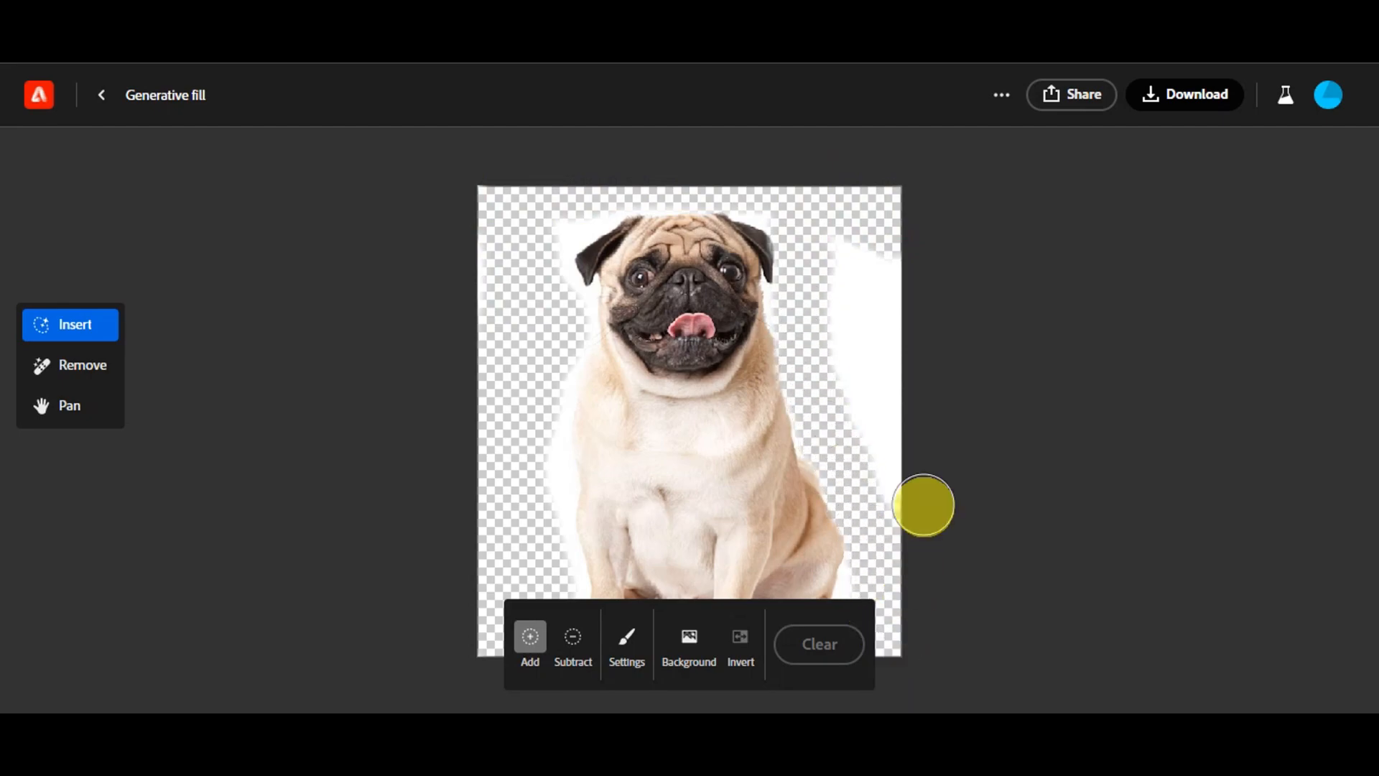
mouse_move(873, 276)
left_mouse_down()
mouse_move(834, 308)
mouse_move(878, 497)
left_mouse_up()
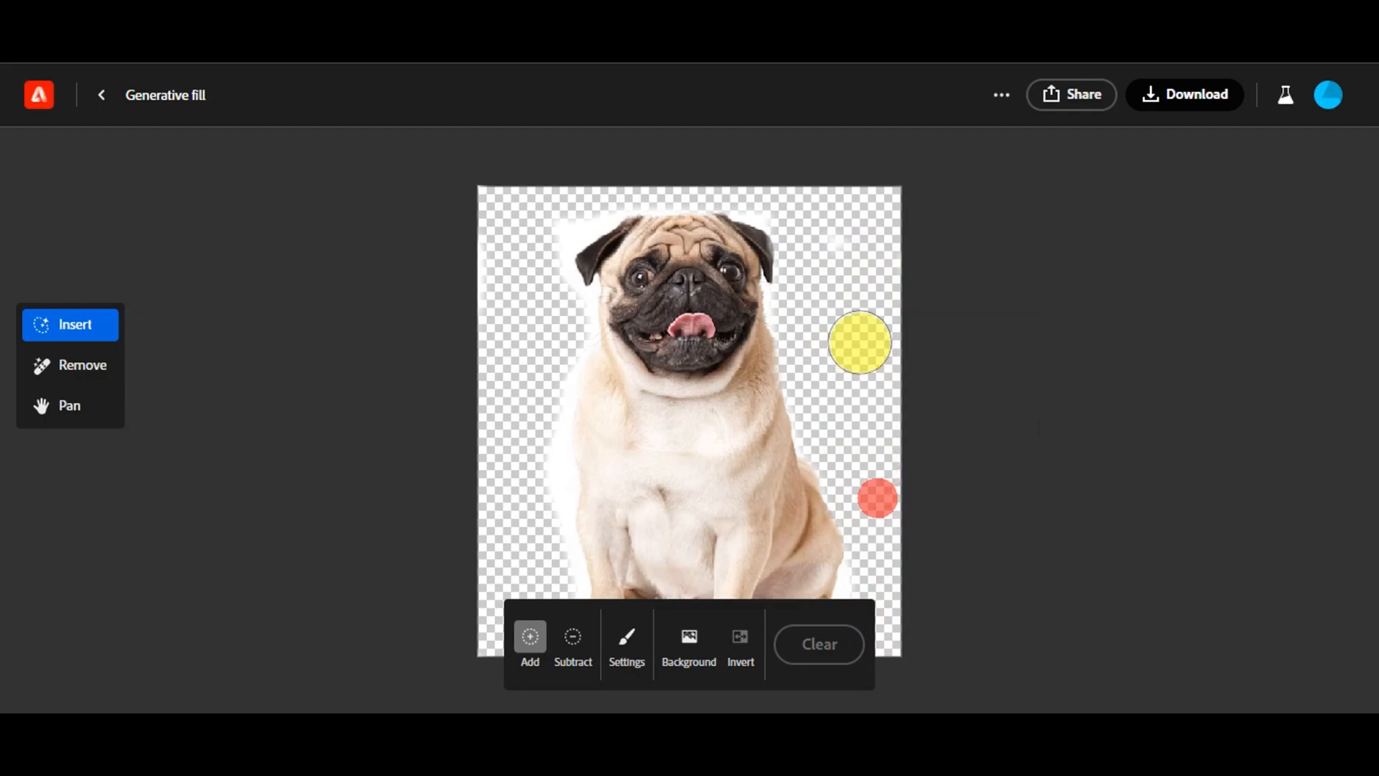
left_click(842, 224)
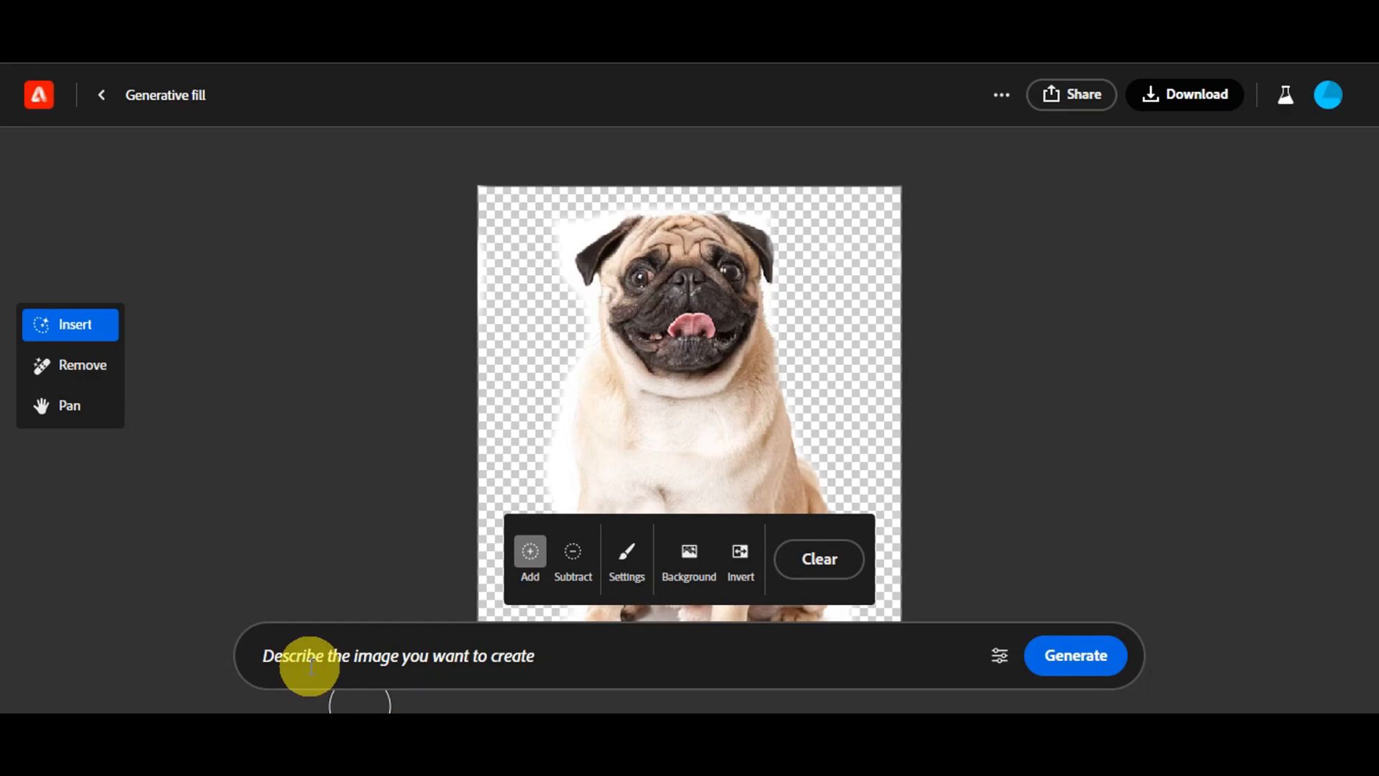
Generate a fill for the brushed background from the prompt "GARDEN".
left_click(345, 660)
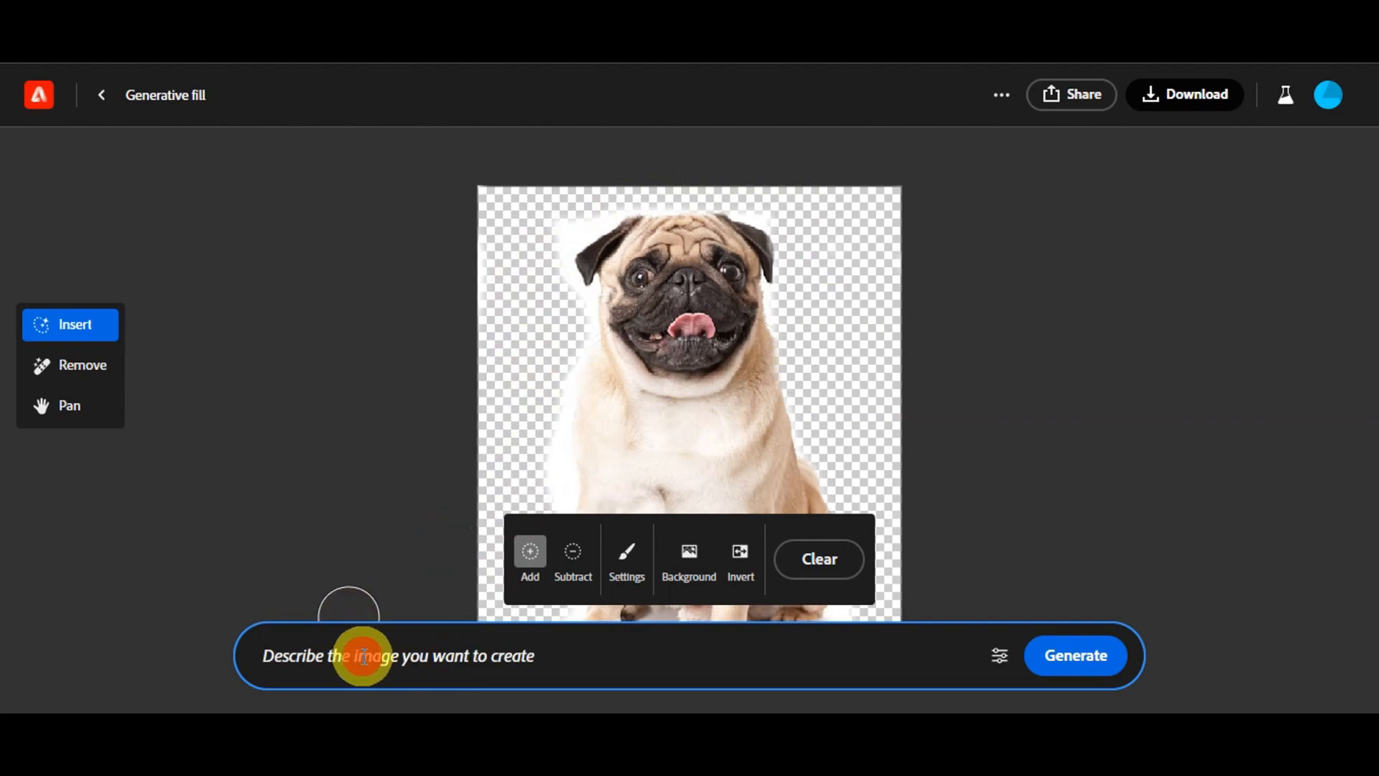
type("GARDEN")
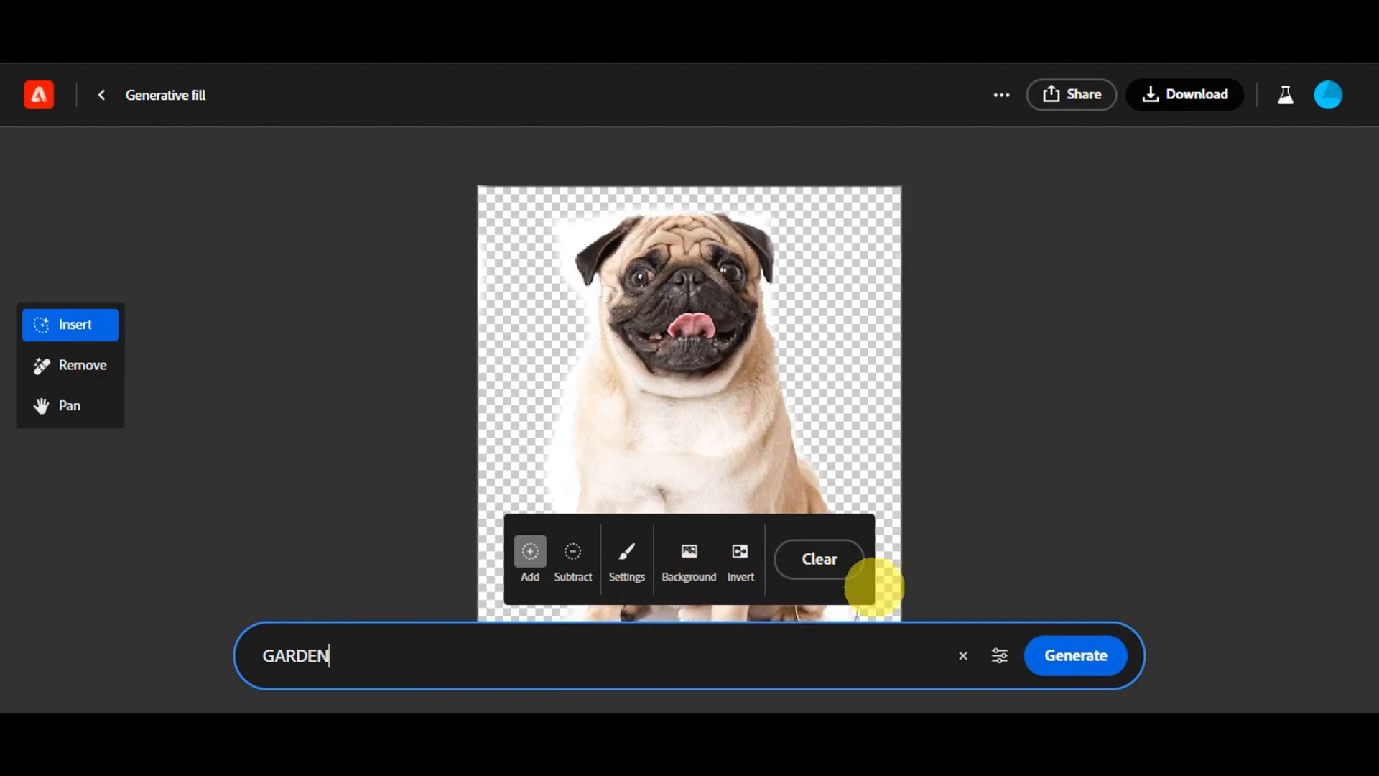
left_click(1094, 667)
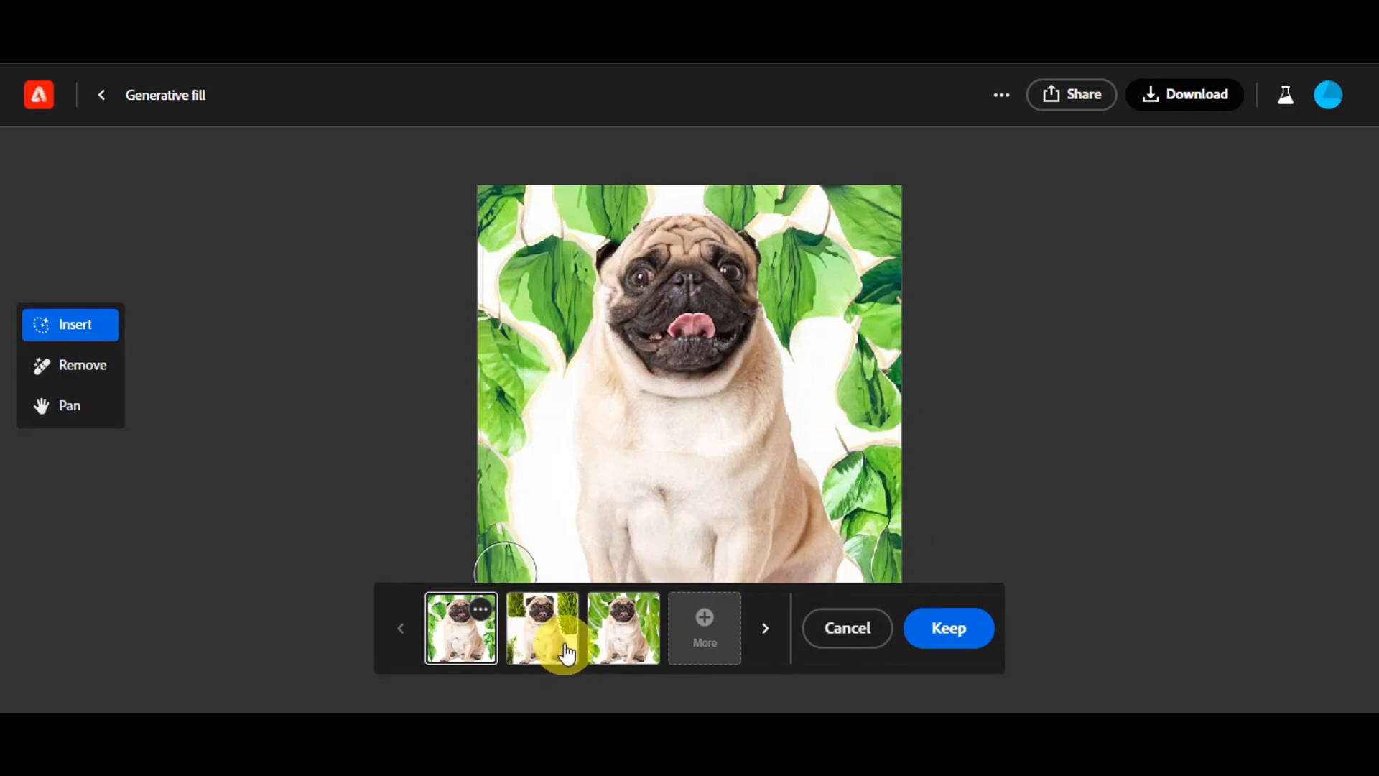
Compare the garden variations, generate more of them, and save the edit with the flowering hedge while switching to the Remove tool.
left_click(538, 650)
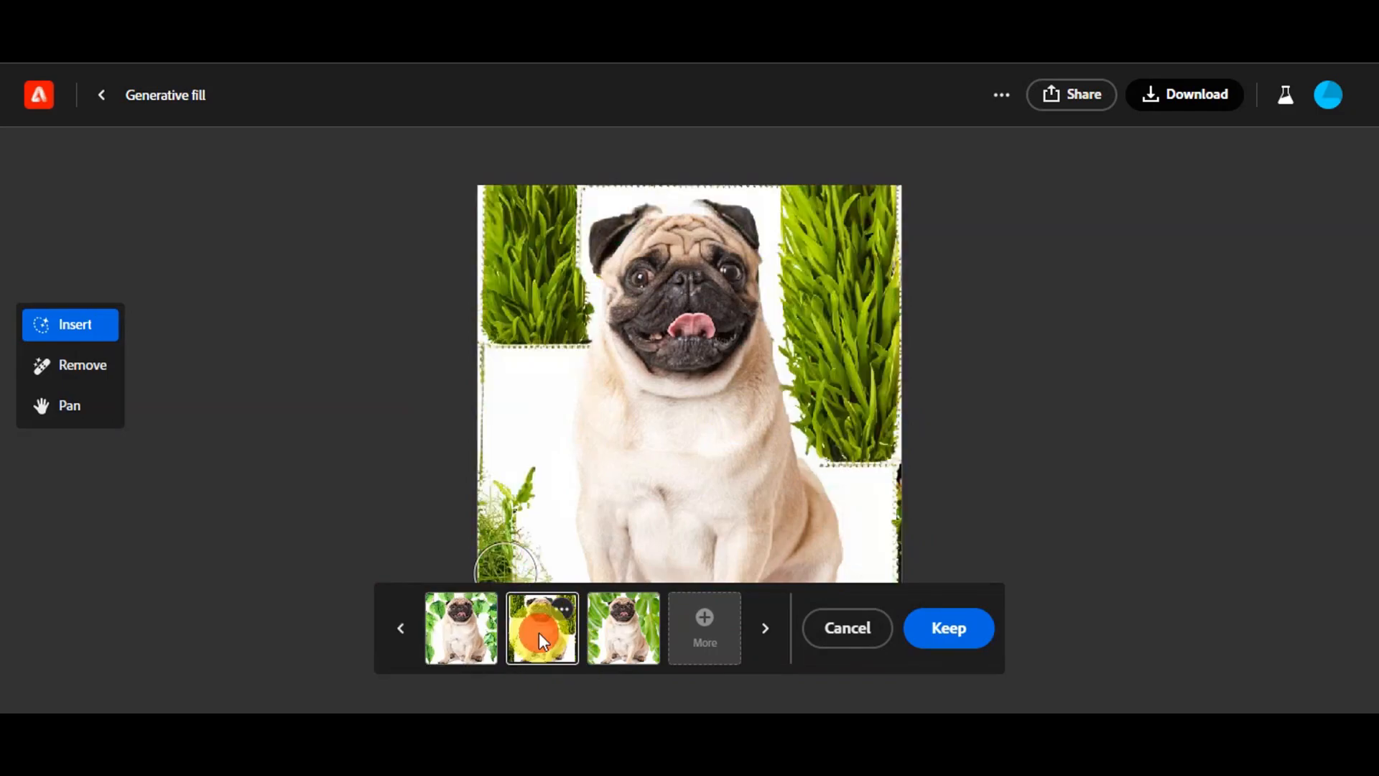
left_click(613, 648)
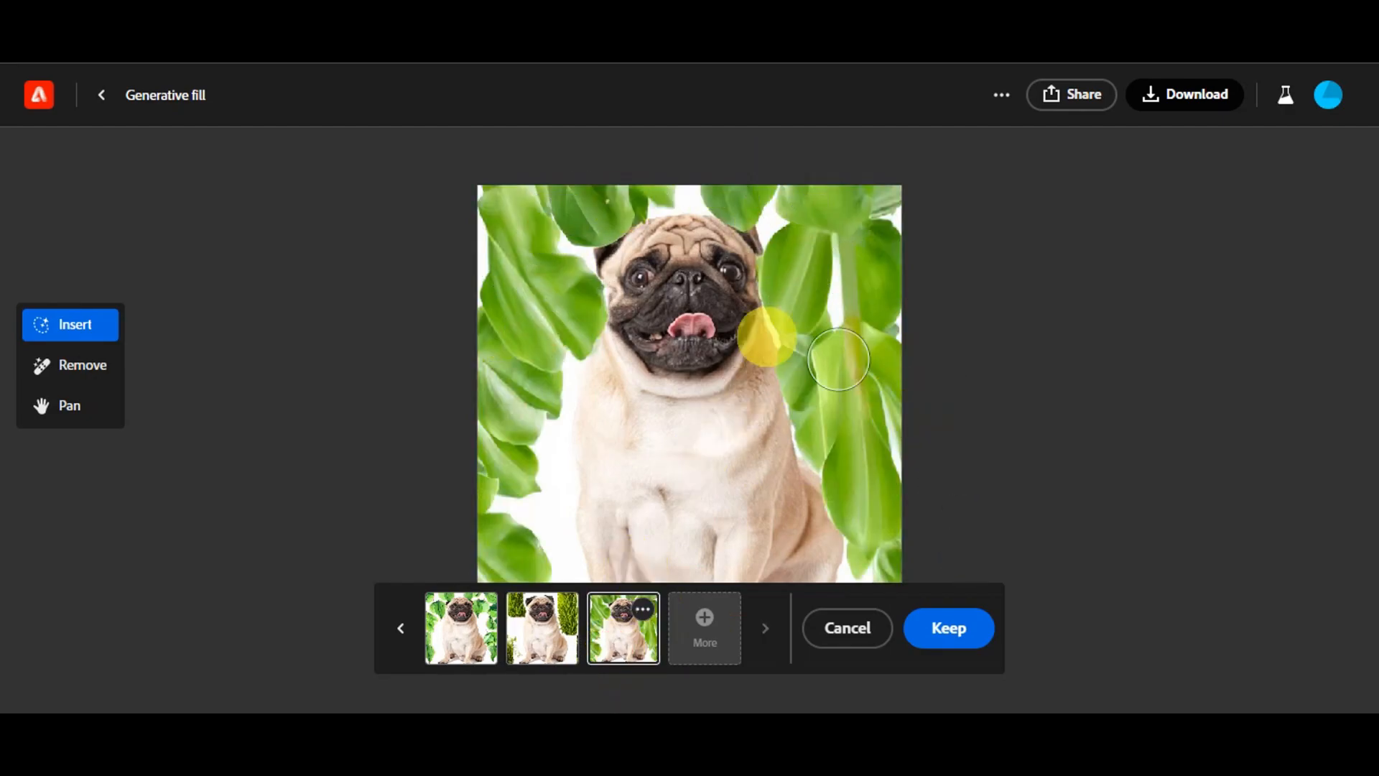
left_click(698, 641)
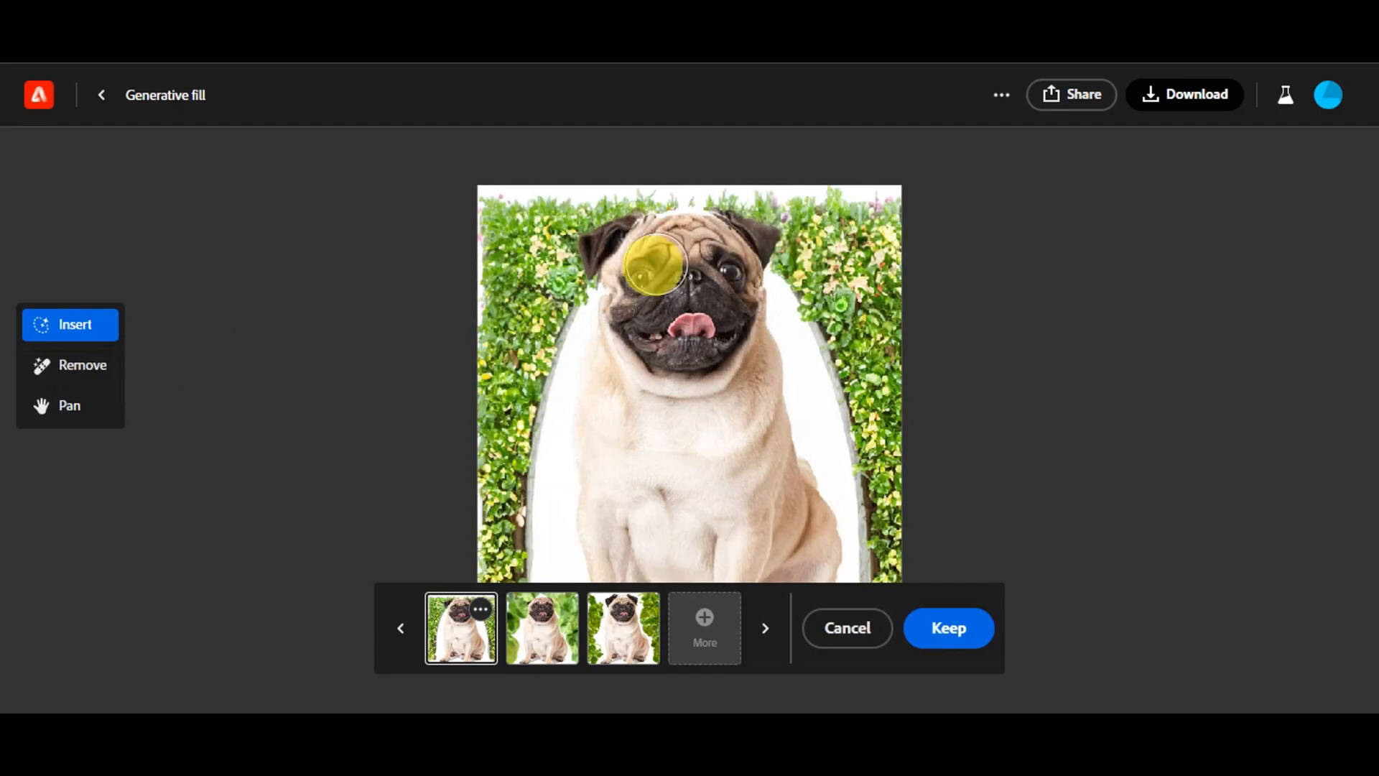
left_click(82, 363)
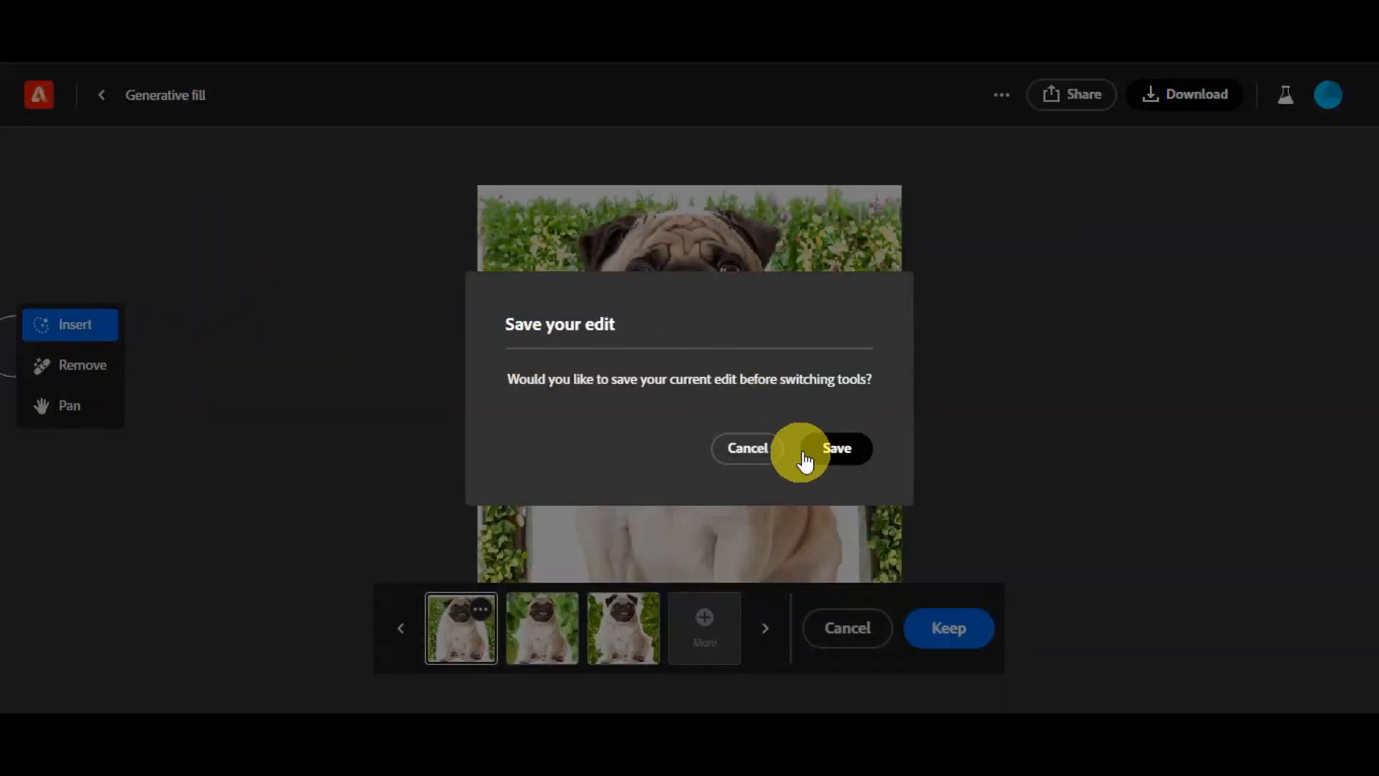
left_click(848, 449)
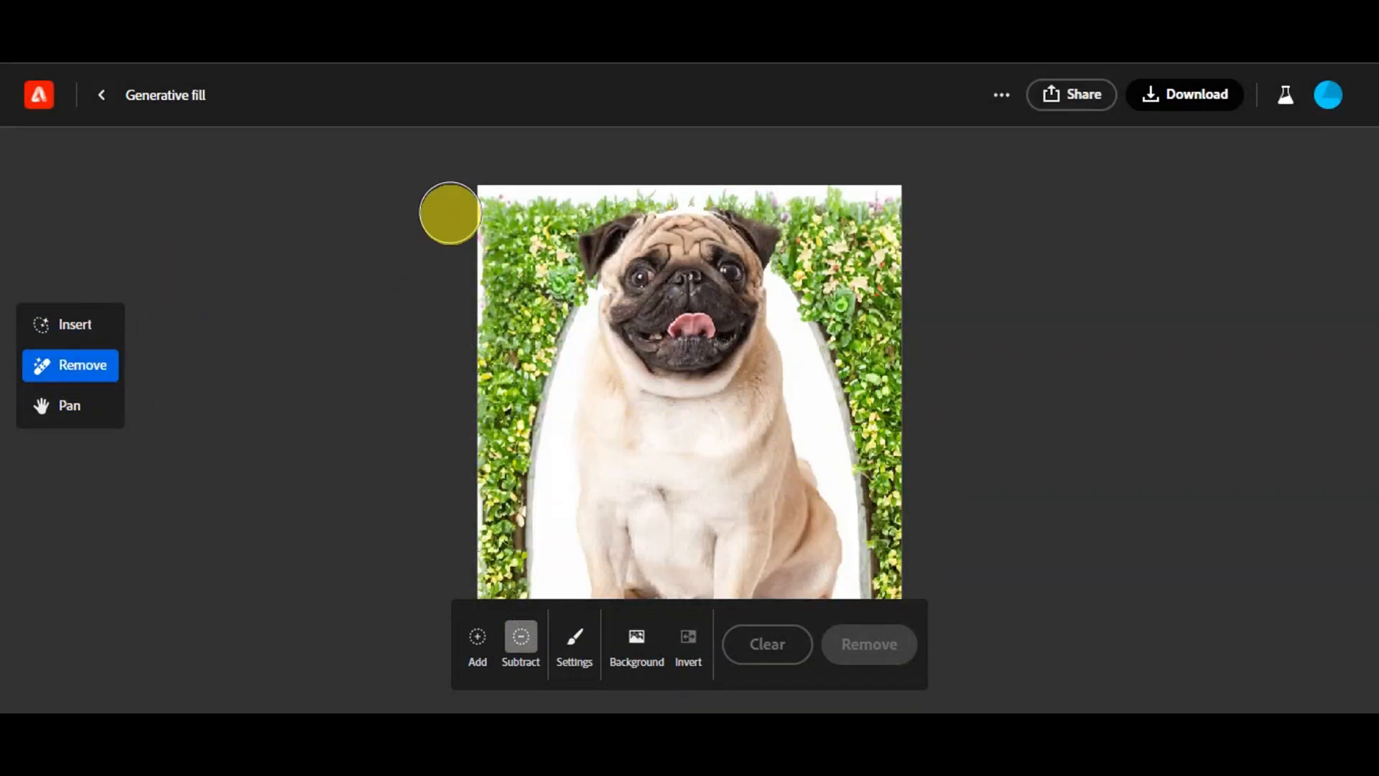
Try marking the two upper corners of the image with the Remove brush, clearing the selection each time.
left_click_drag(500, 198, 482, 239)
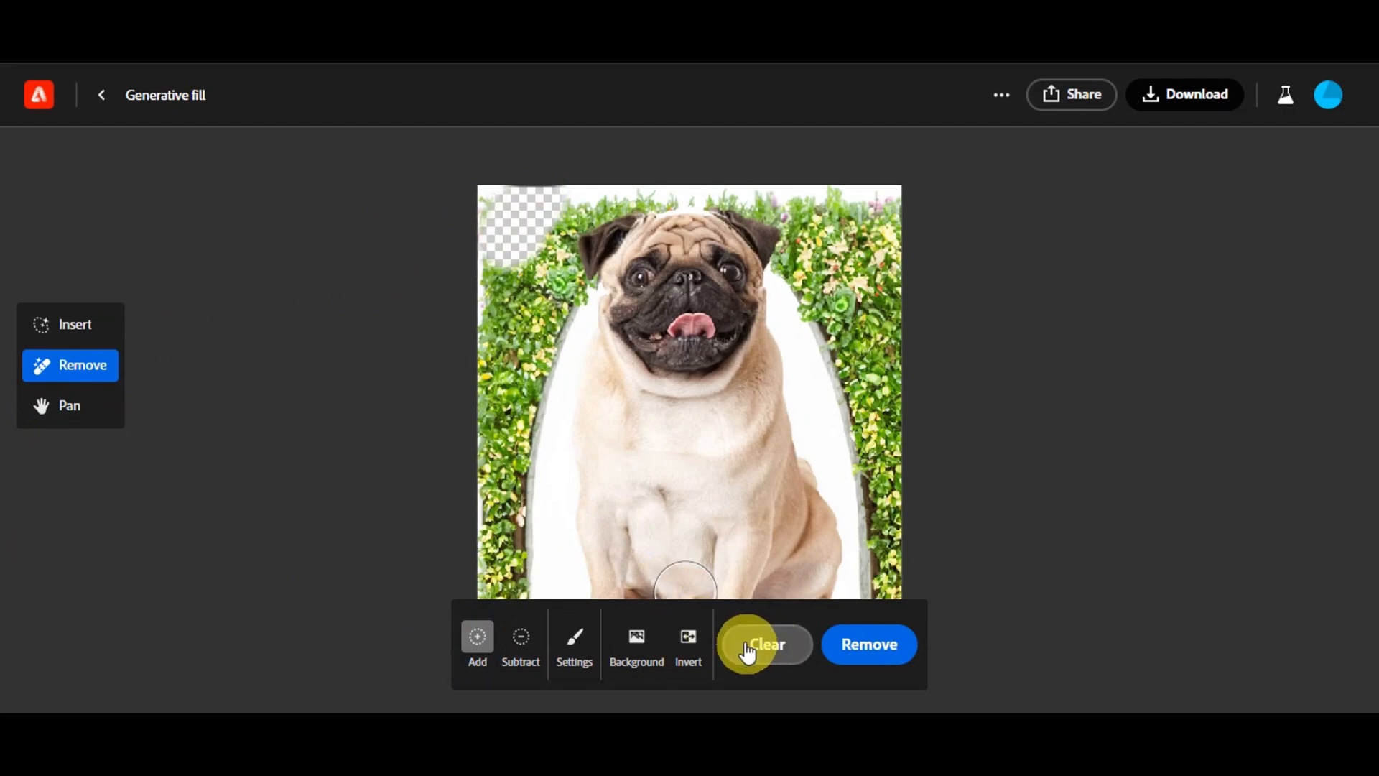
left_click(769, 652)
left_click_drag(855, 192, 902, 209)
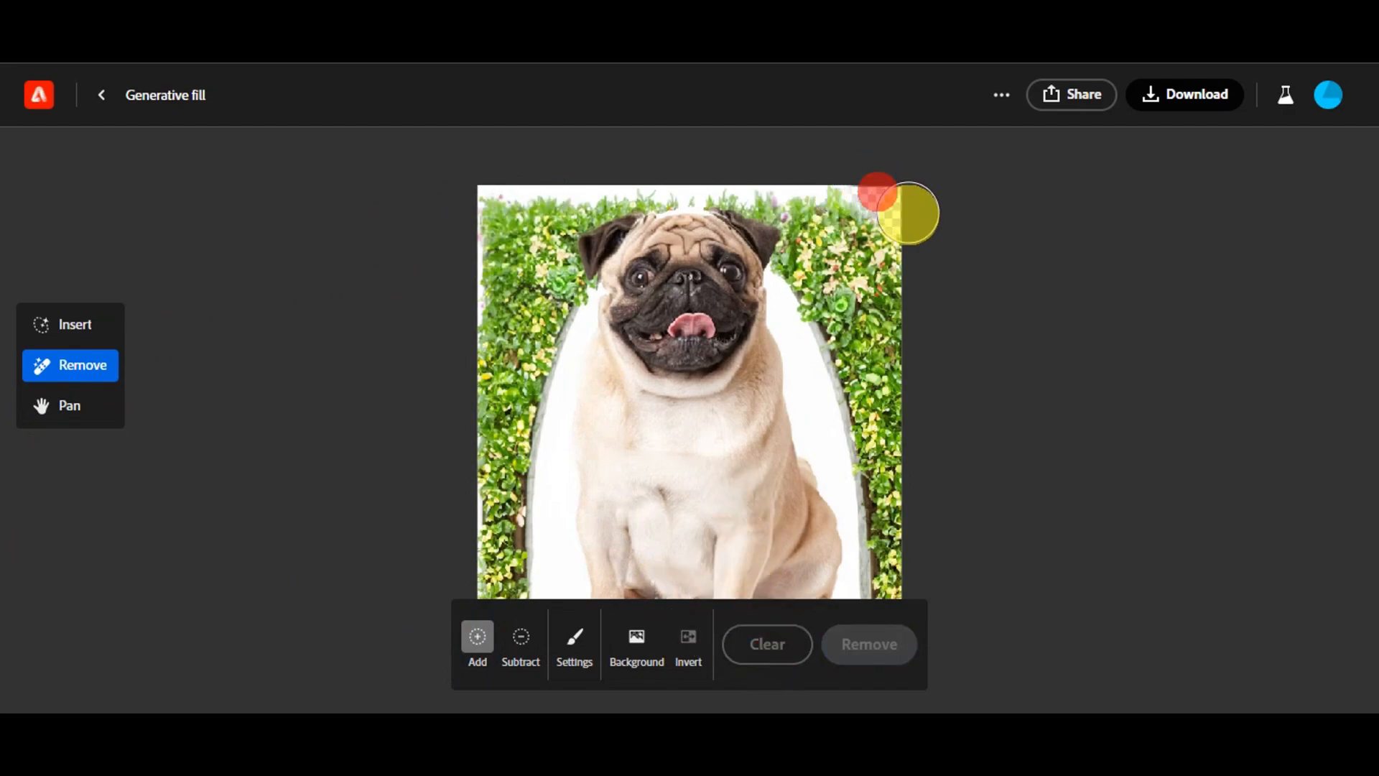
left_click(770, 652)
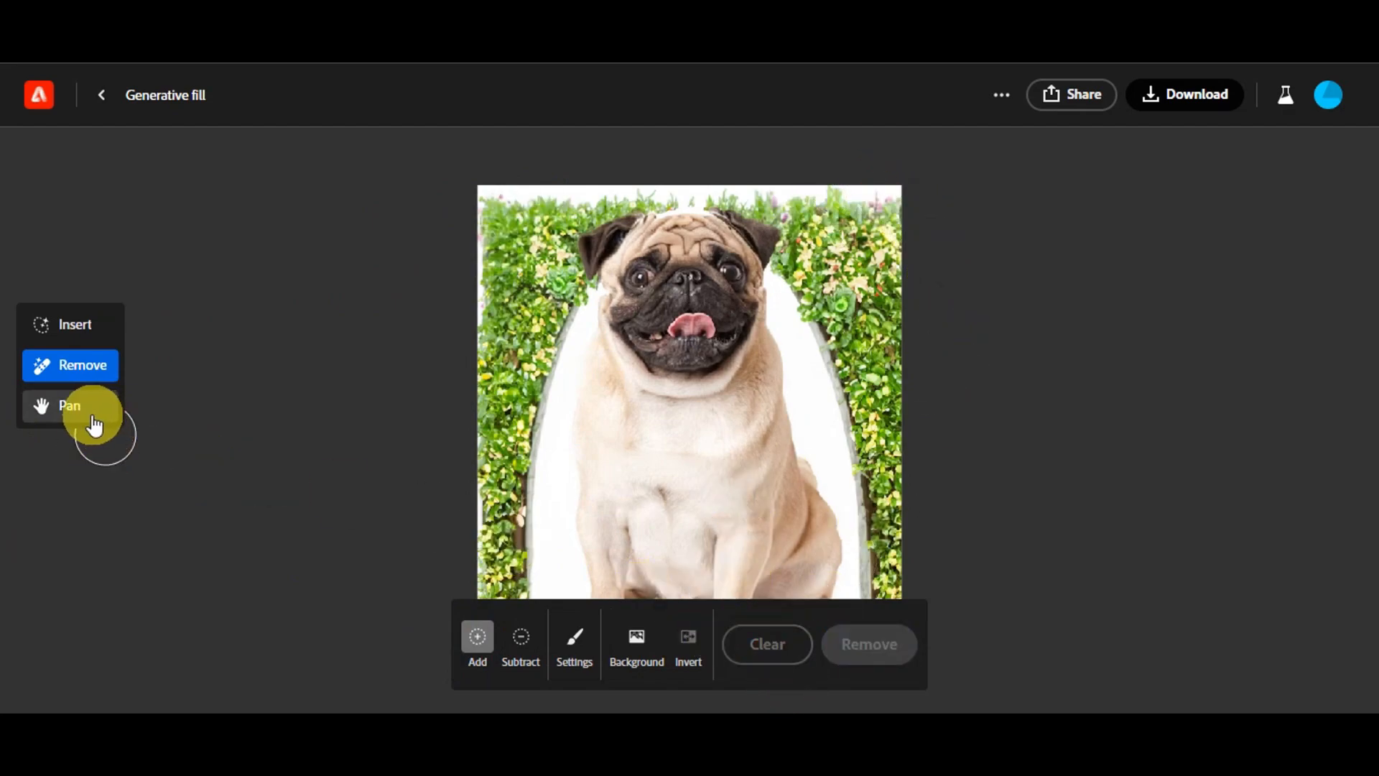
Select the entire background behind the pug automatically with the Insert tool's Background option.
left_click(70, 406)
mouse_move(762, 400)
left_mouse_down()
mouse_move(740, 394)
mouse_move(826, 378)
mouse_move(735, 394)
mouse_move(751, 388)
left_mouse_up()
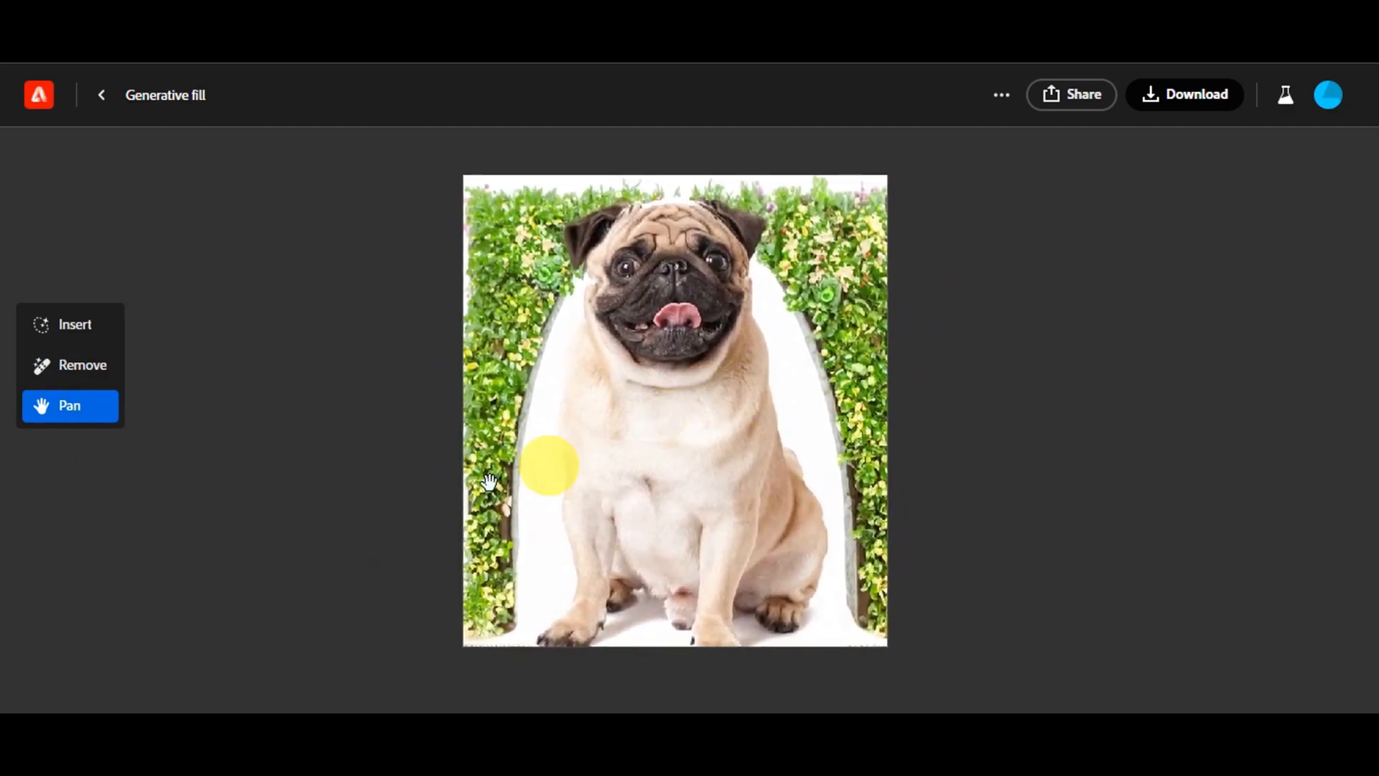
left_click(52, 327)
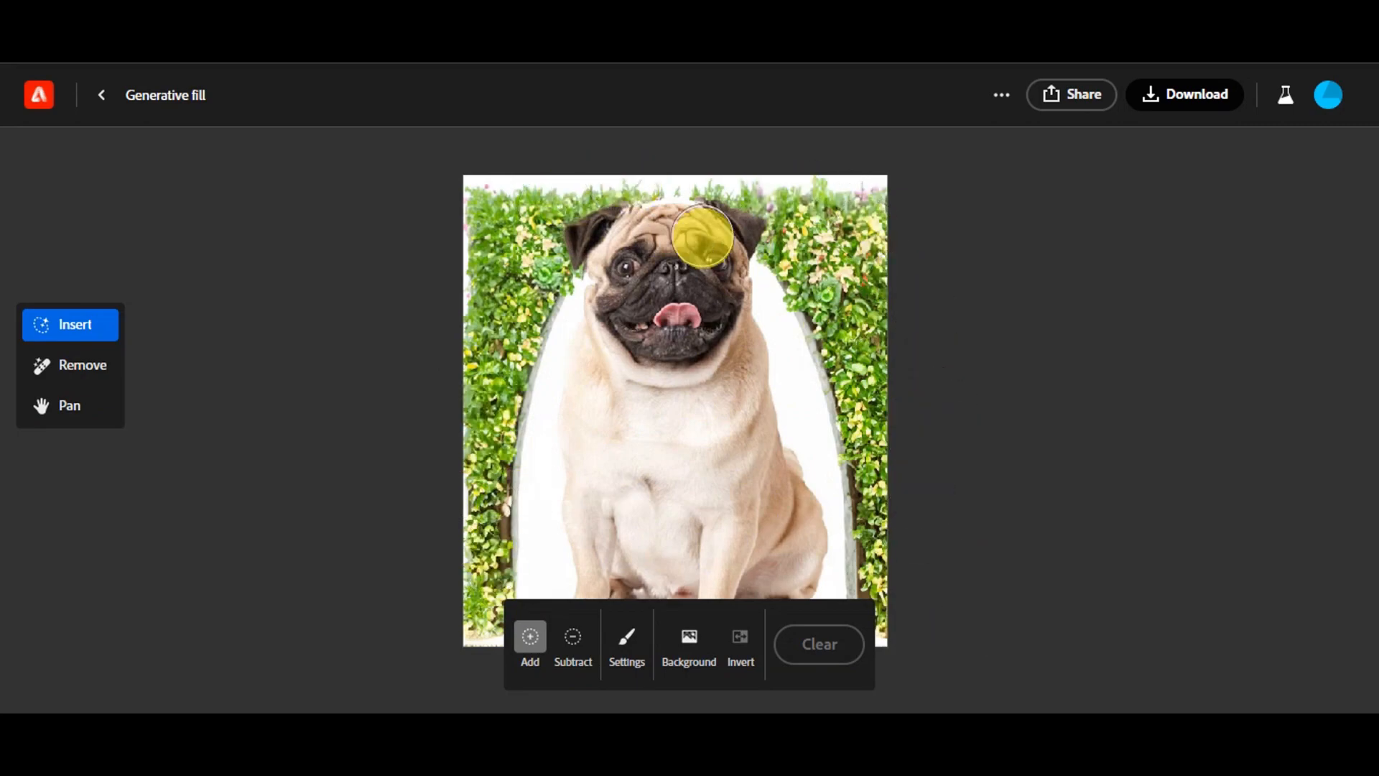
left_click(689, 648)
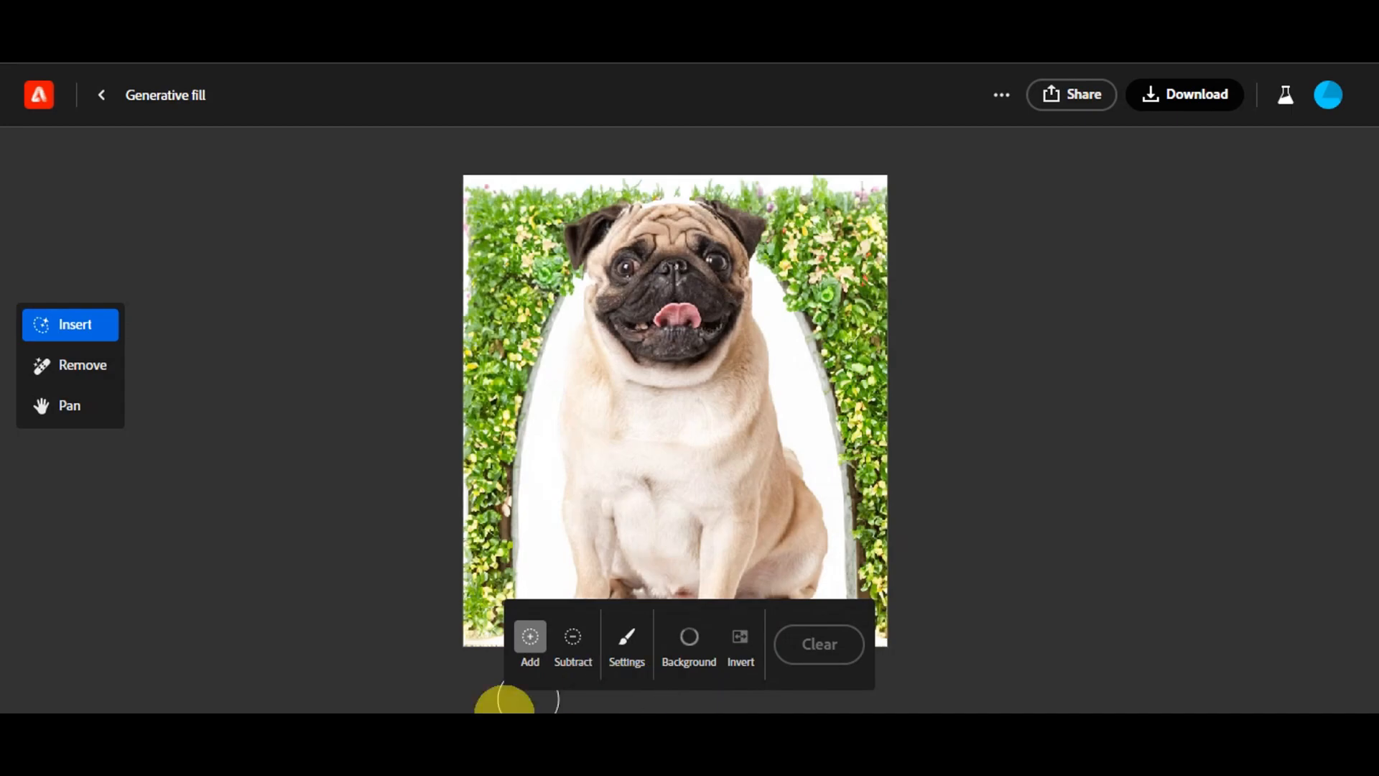
Generate a new background from the prompt "garden" and keep the first variation with the path and lawn.
left_click(498, 661)
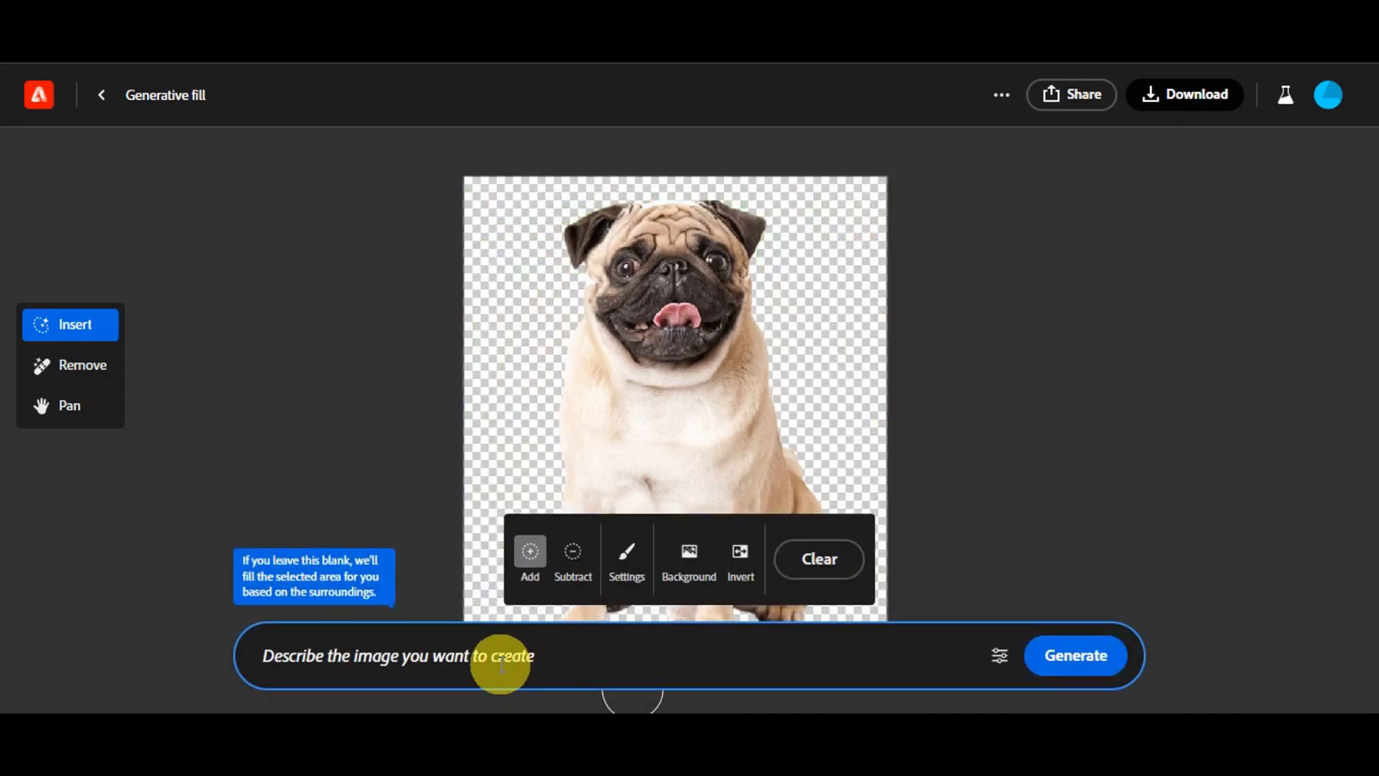
type("garden")
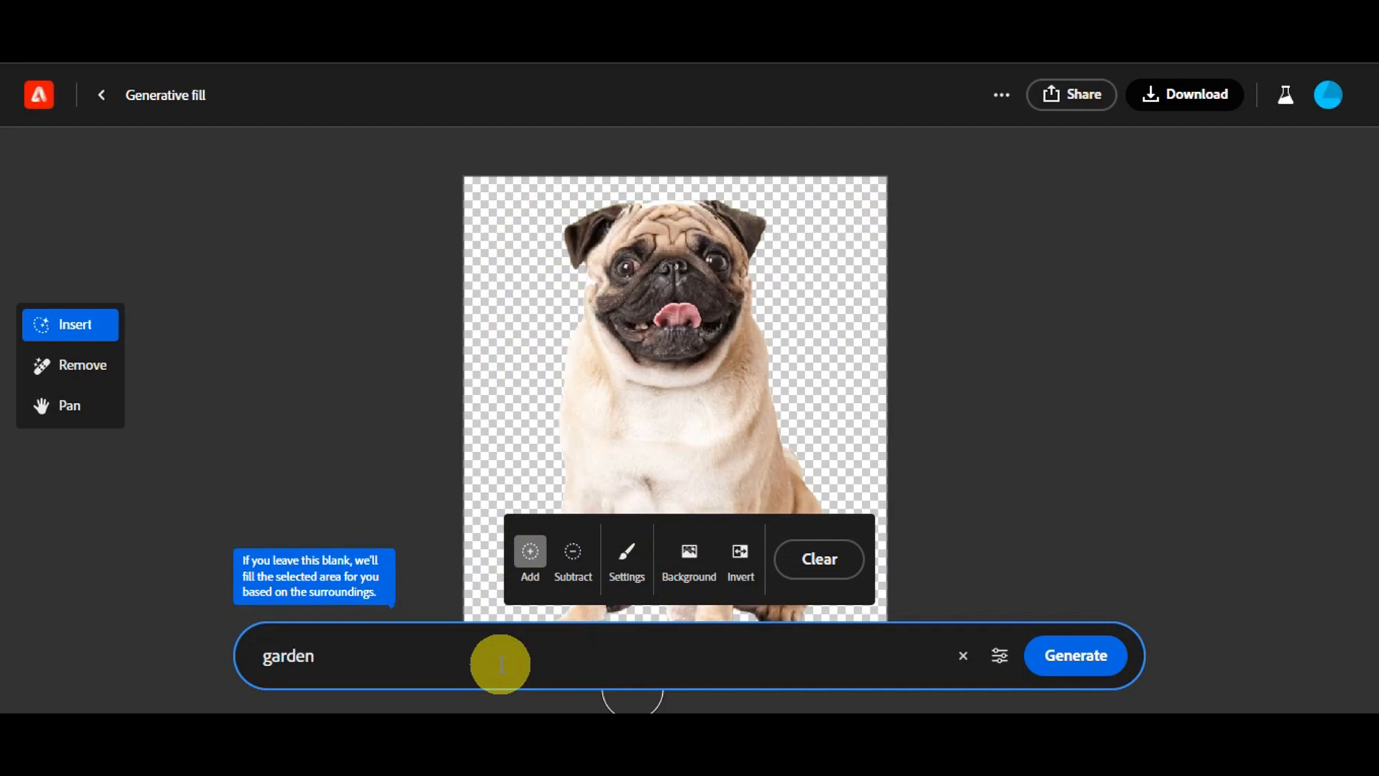
left_click(1064, 648)
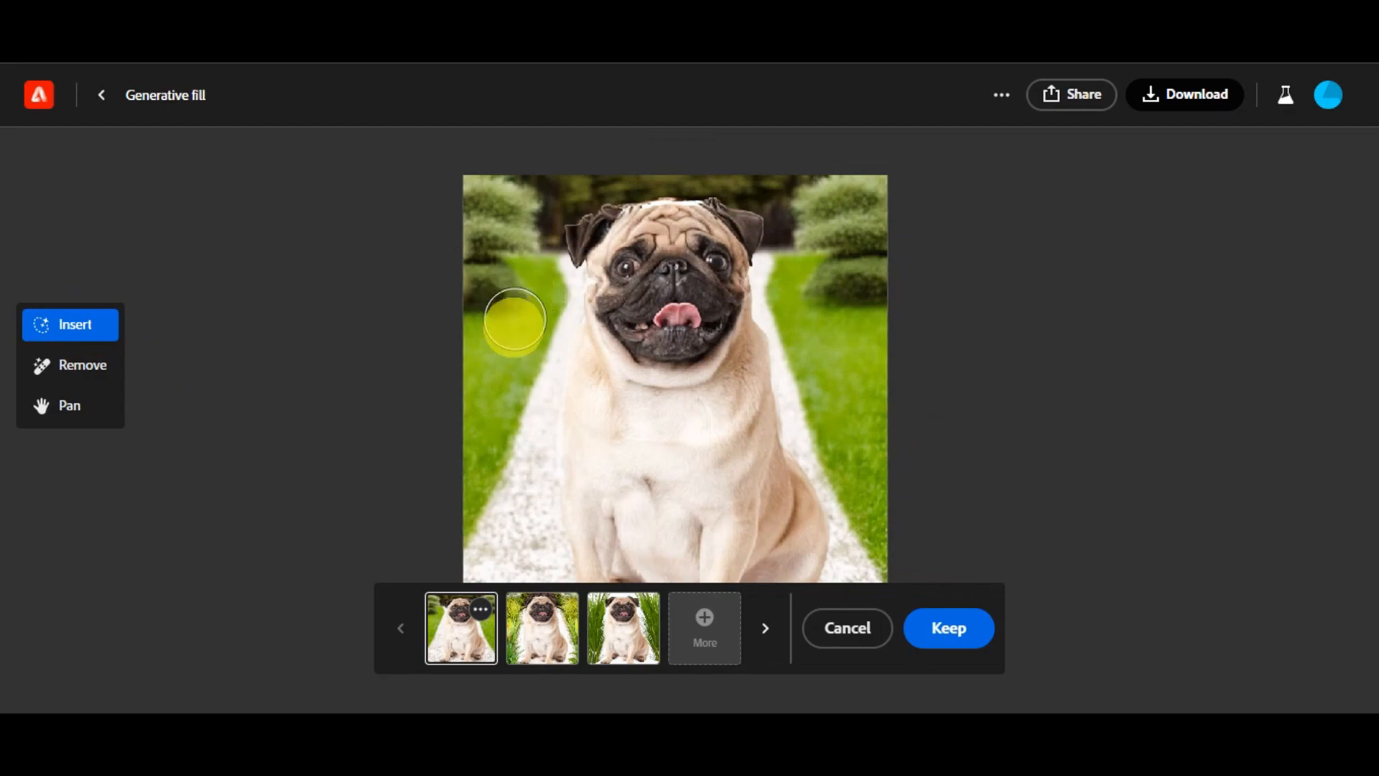
left_click(938, 632)
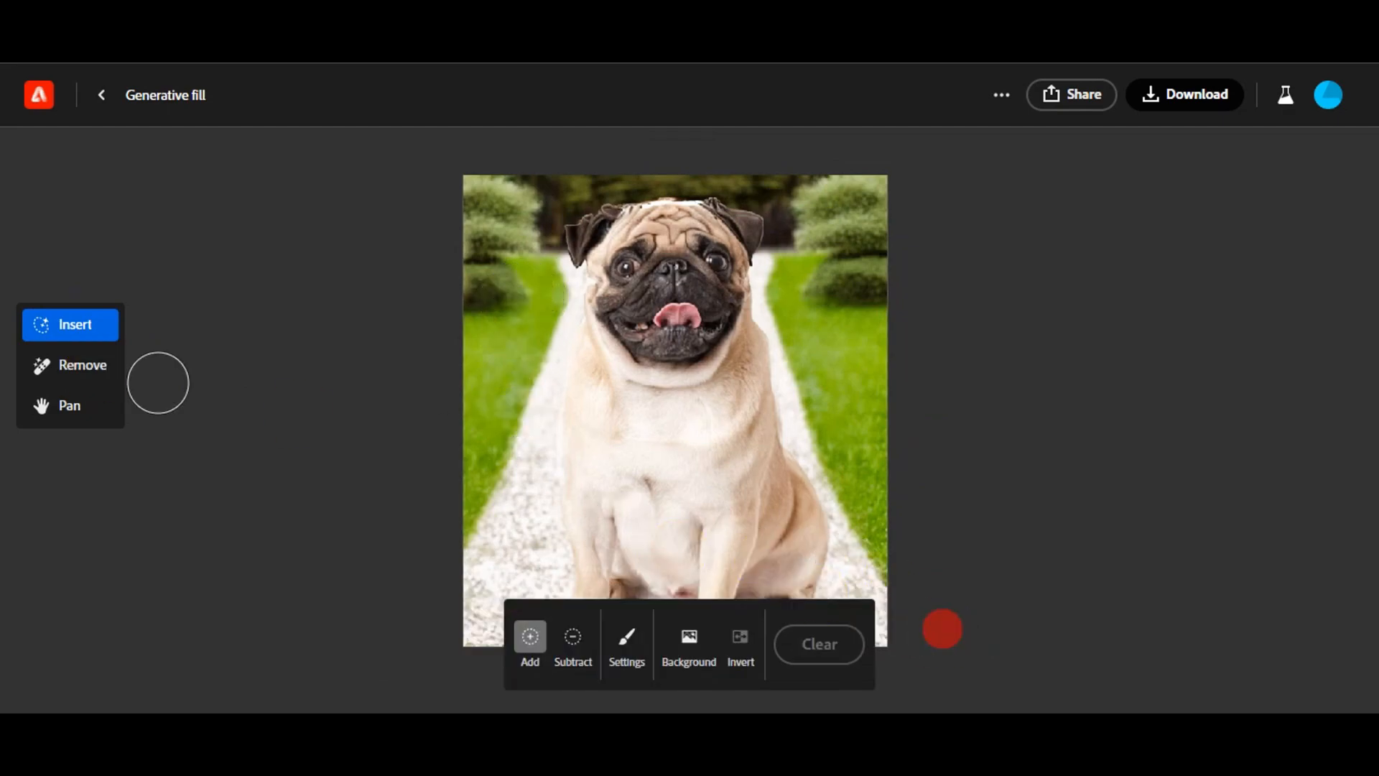
Brush a small spot on the grass beside the pug's face and generate a "butterfly" in it.
left_click(97, 327)
left_click_drag(509, 346, 510, 314)
left_click(532, 672)
type("bi")
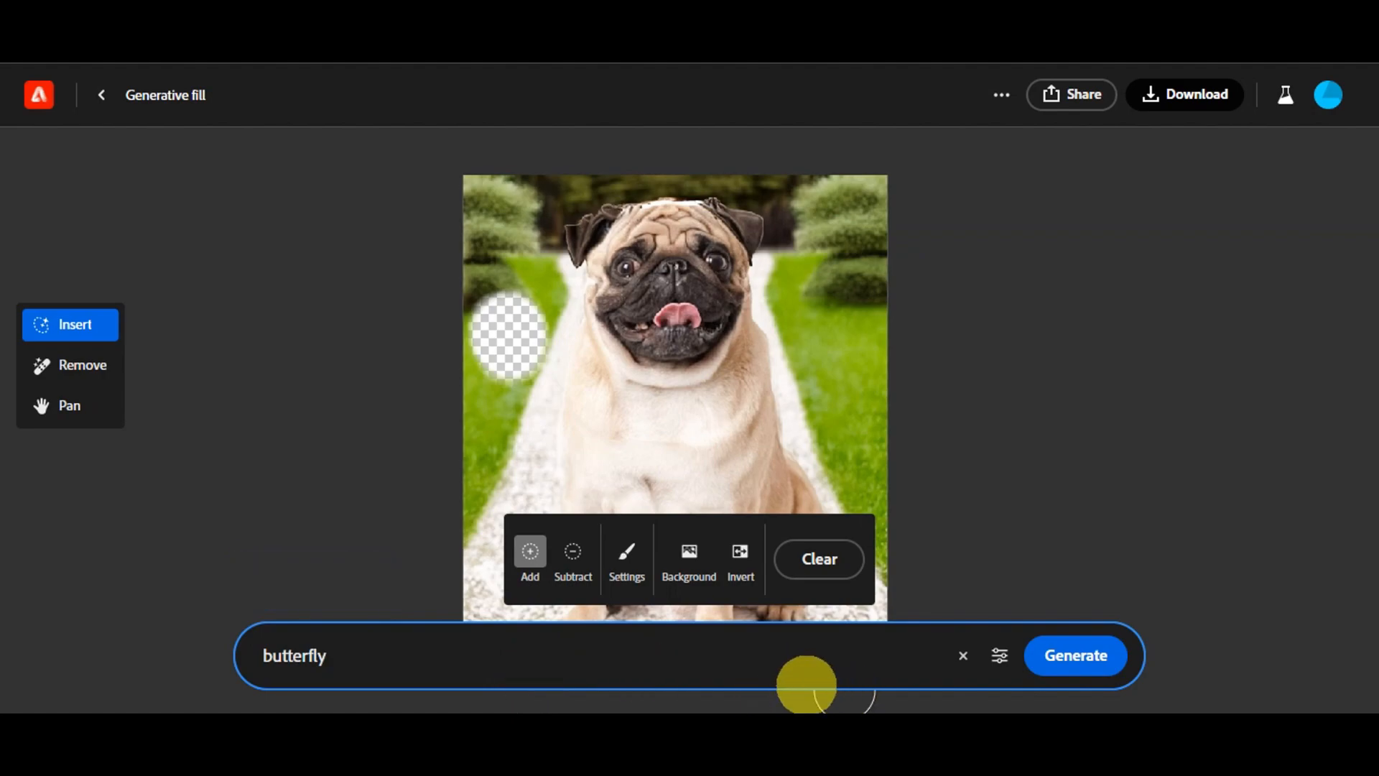
left_click(1066, 661)
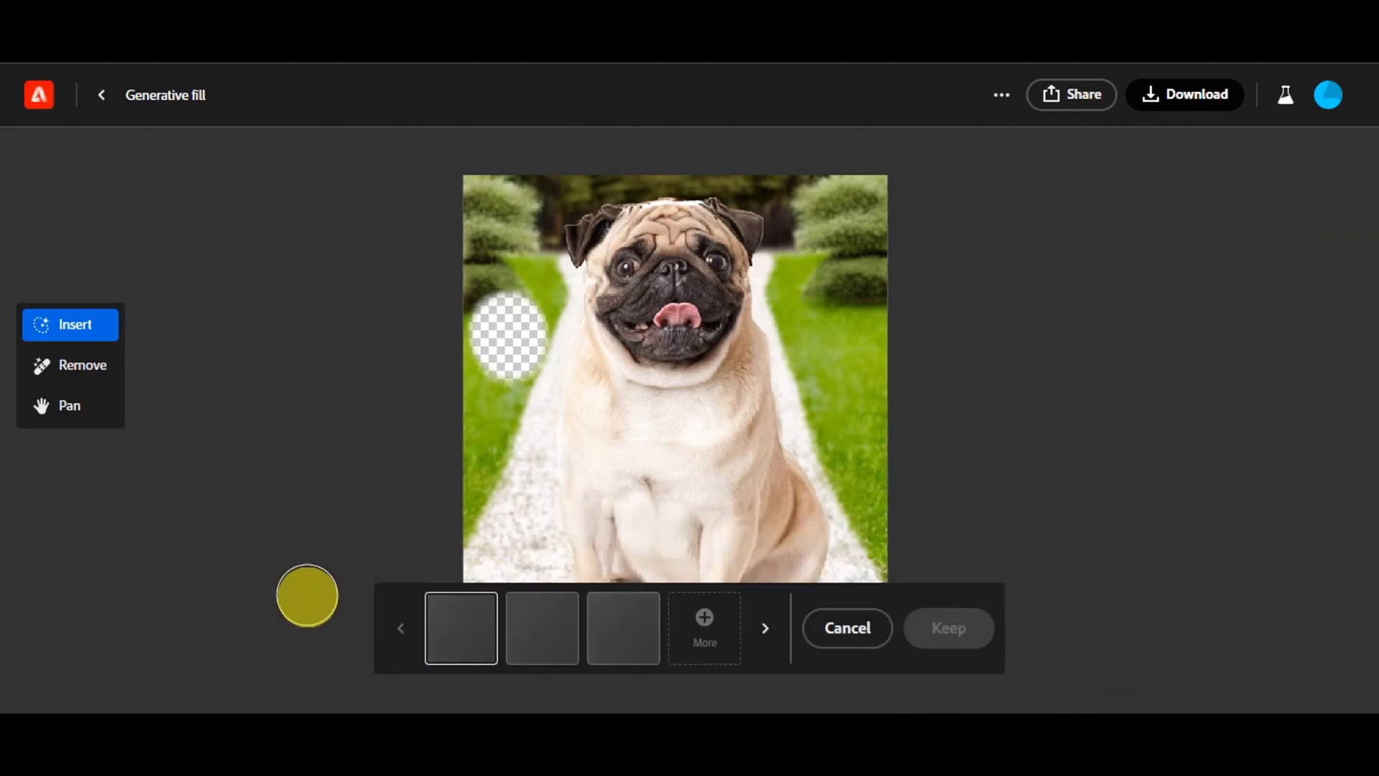
Compare the generated butterfly variations and keep the second one, the orange butterfly.
left_click(533, 631)
left_click(632, 629)
left_click(546, 635)
left_click(460, 638)
left_click(539, 632)
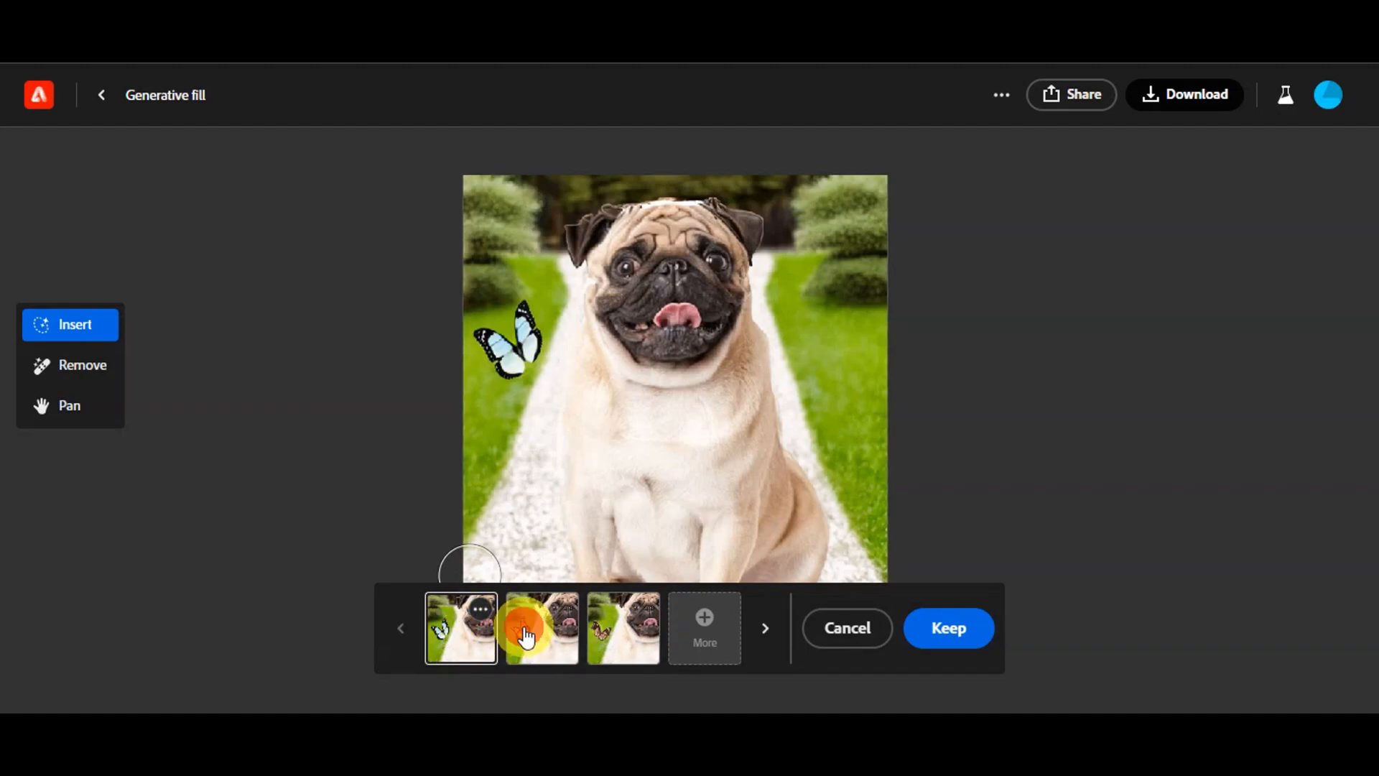
left_click(628, 635)
left_click(539, 632)
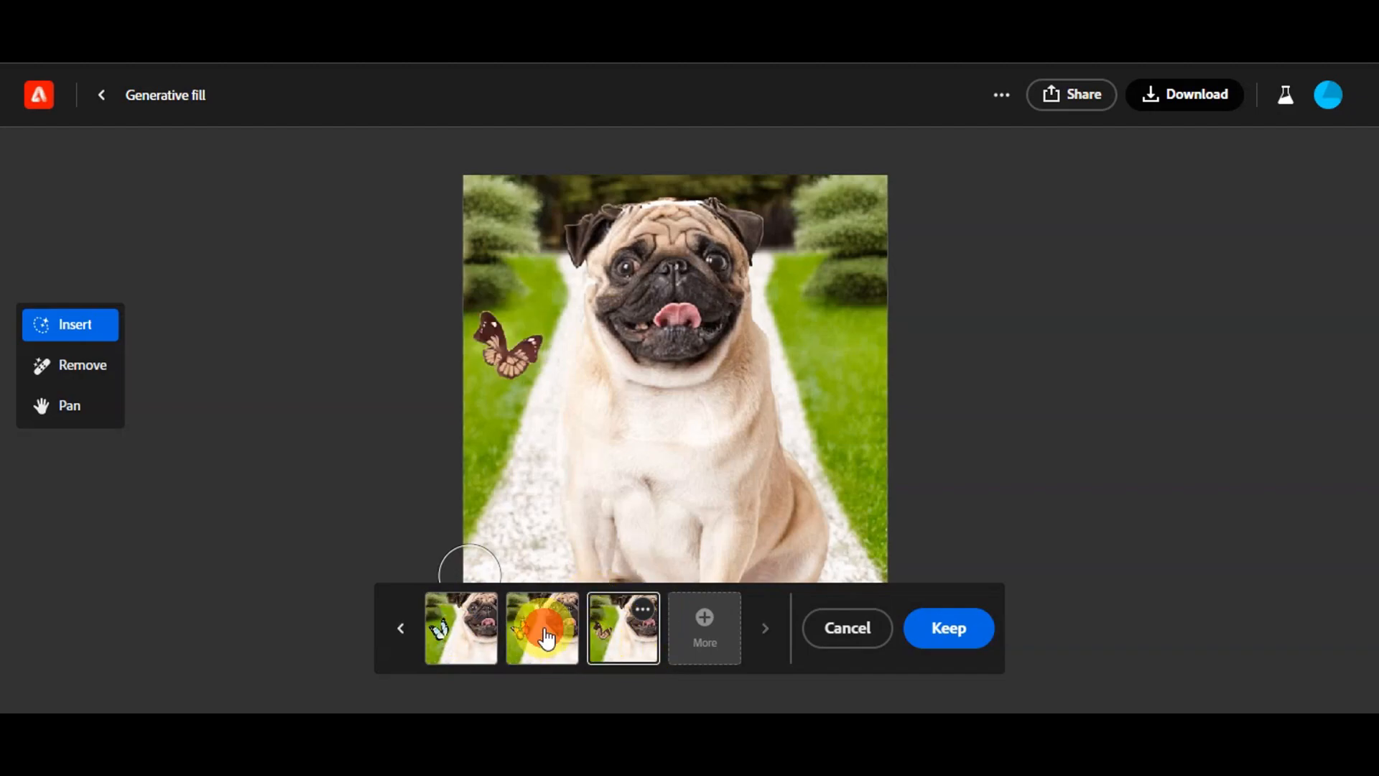
left_click(958, 625)
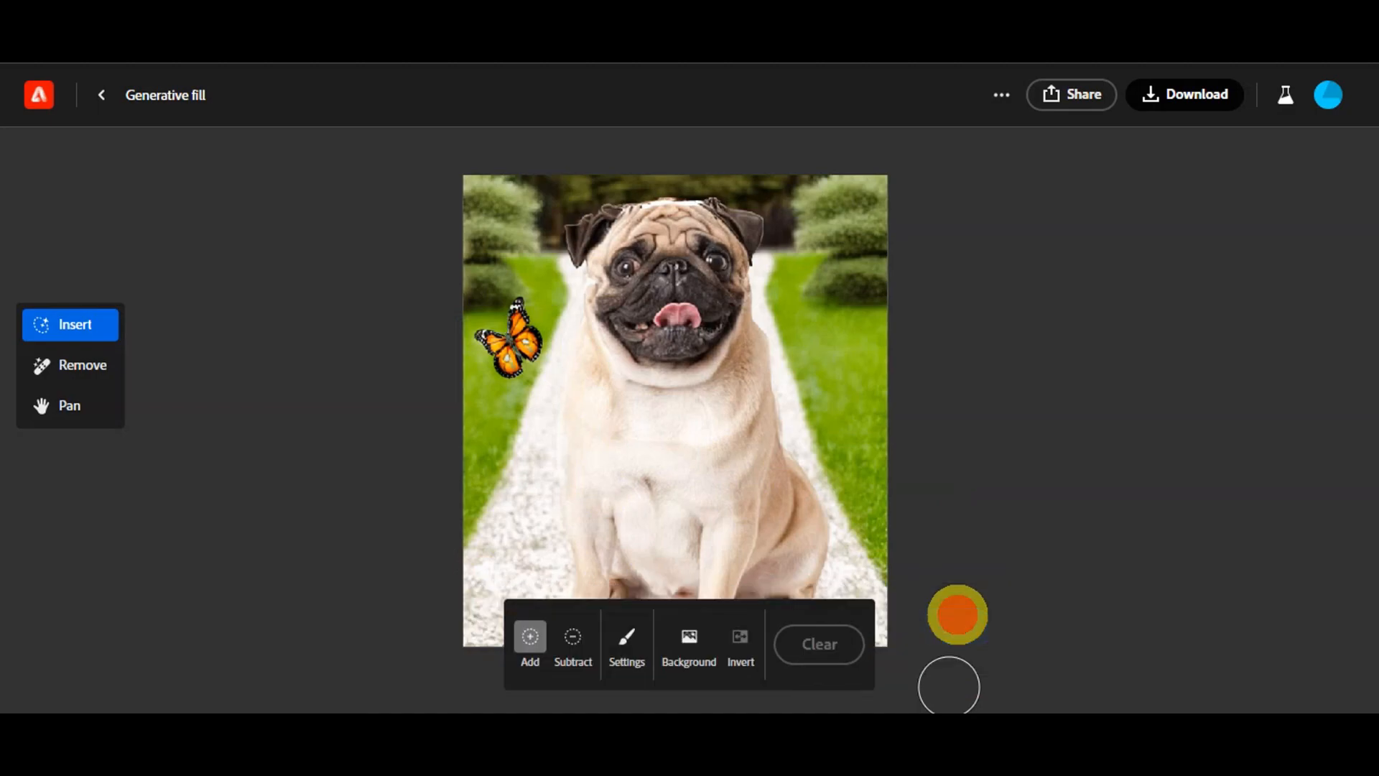
Set the Insert brush to 52% size, 48% hardness and 85% opacity.
left_click(629, 655)
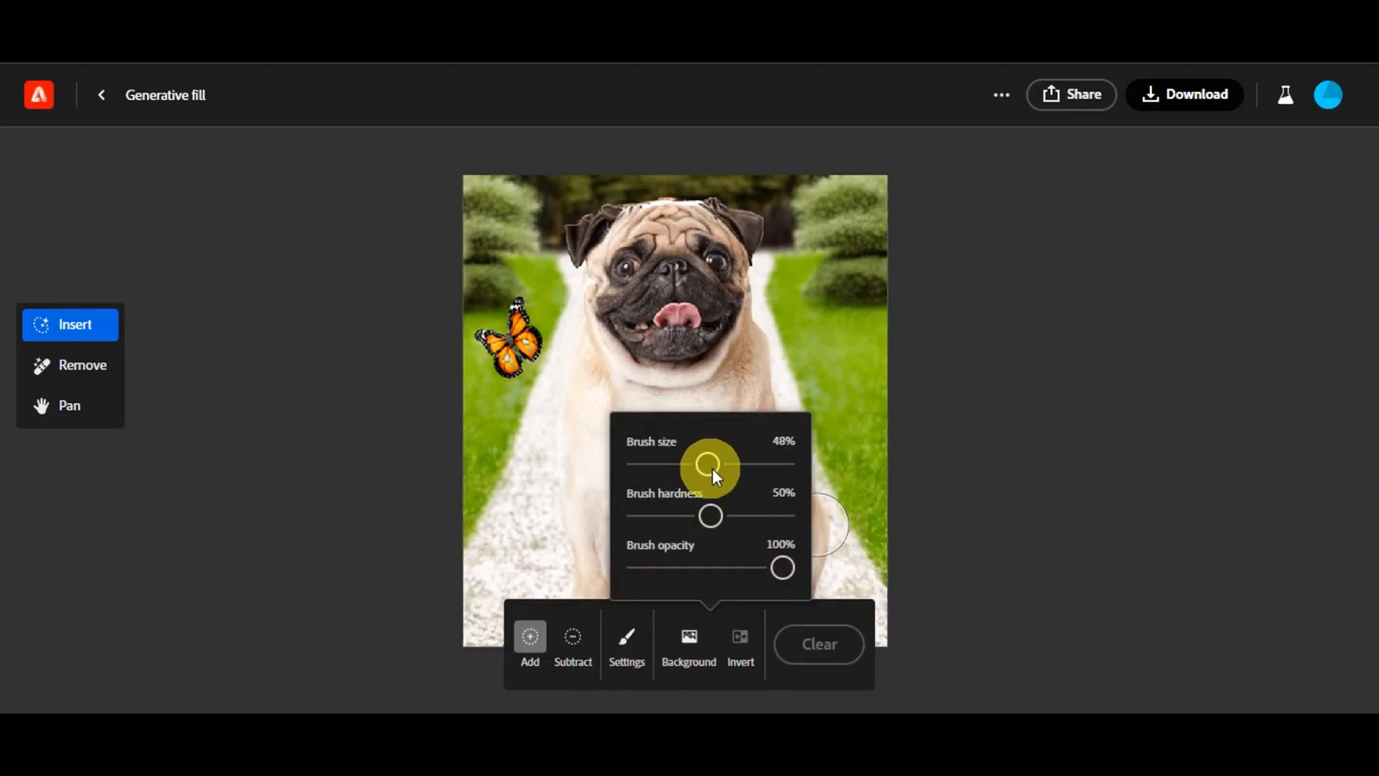
mouse_move(716, 467)
left_mouse_down()
mouse_move(700, 467)
mouse_move(714, 467)
left_mouse_up()
left_click_drag(711, 516, 708, 519)
left_click_drag(782, 566, 760, 567)
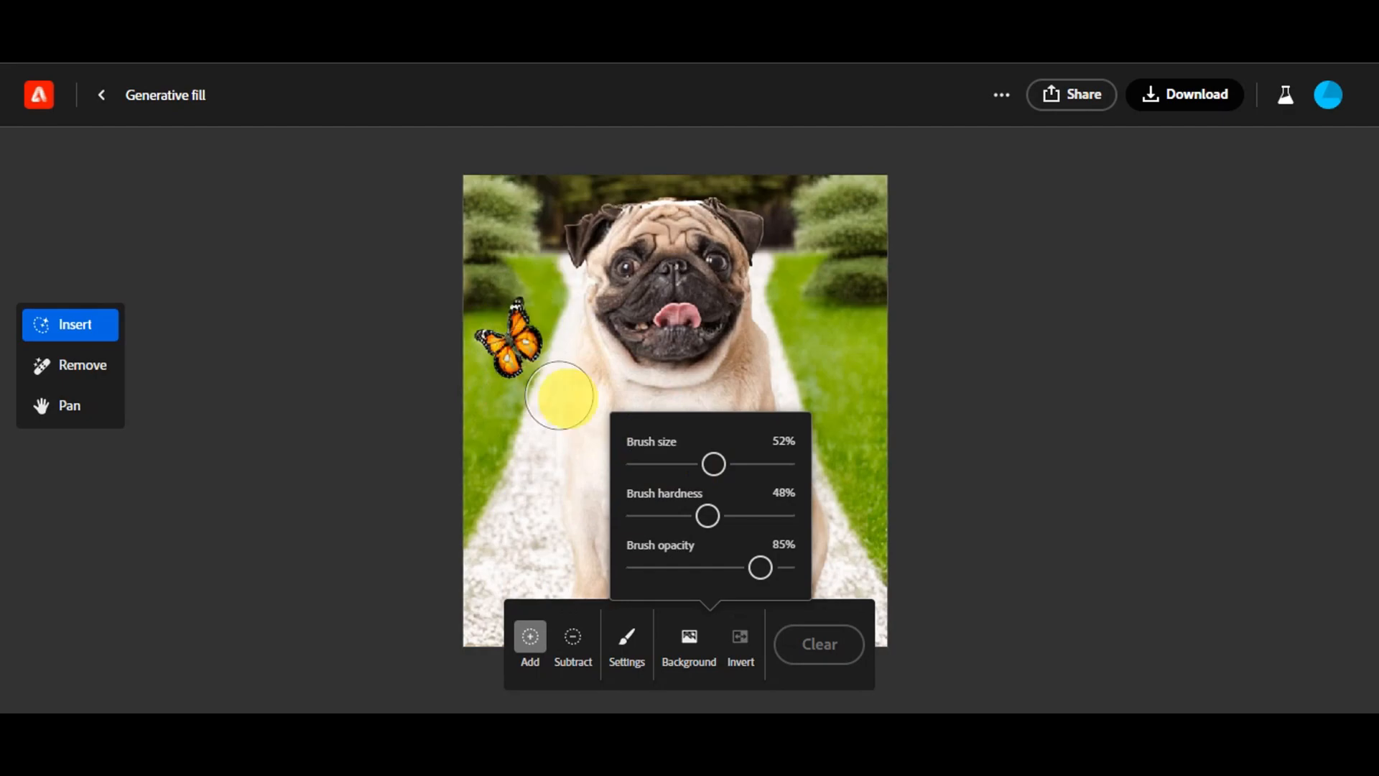
left_click(988, 462)
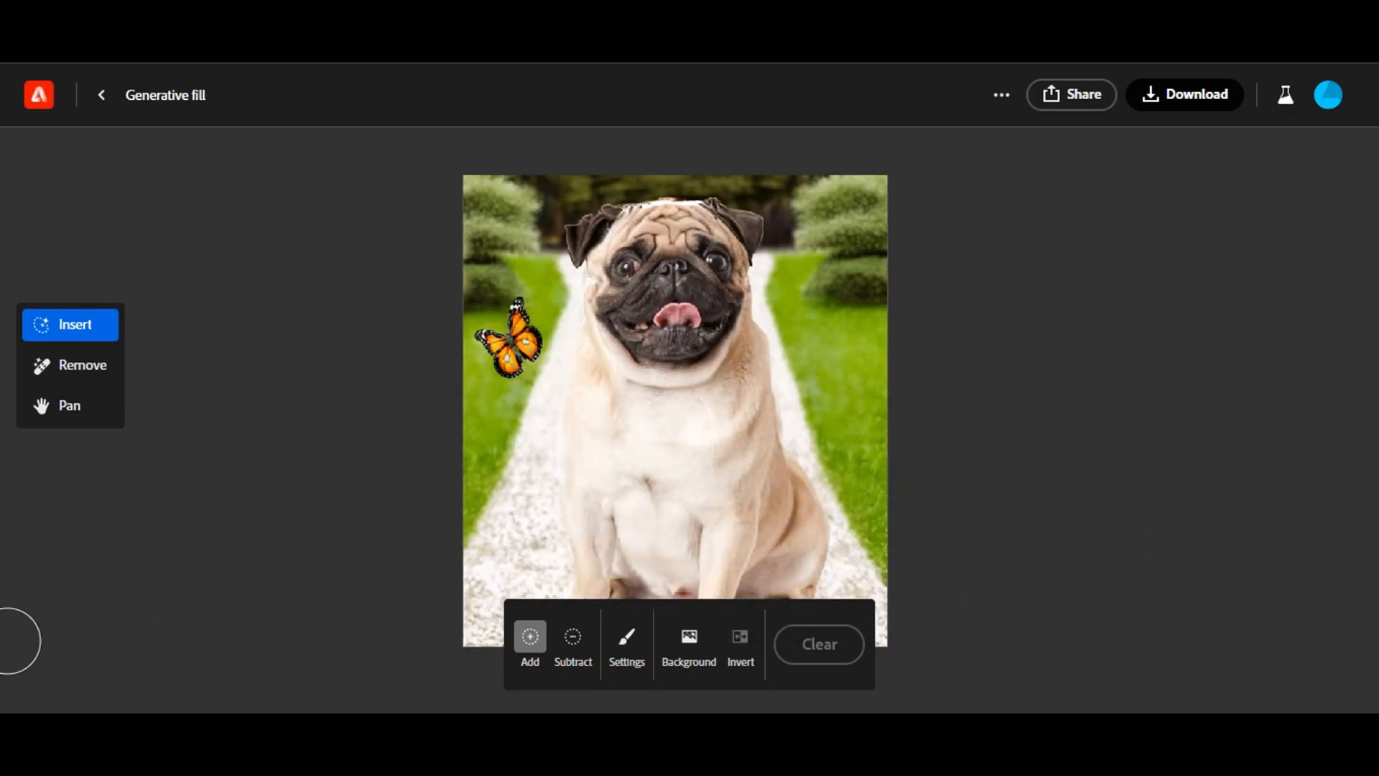
left_click(688, 623)
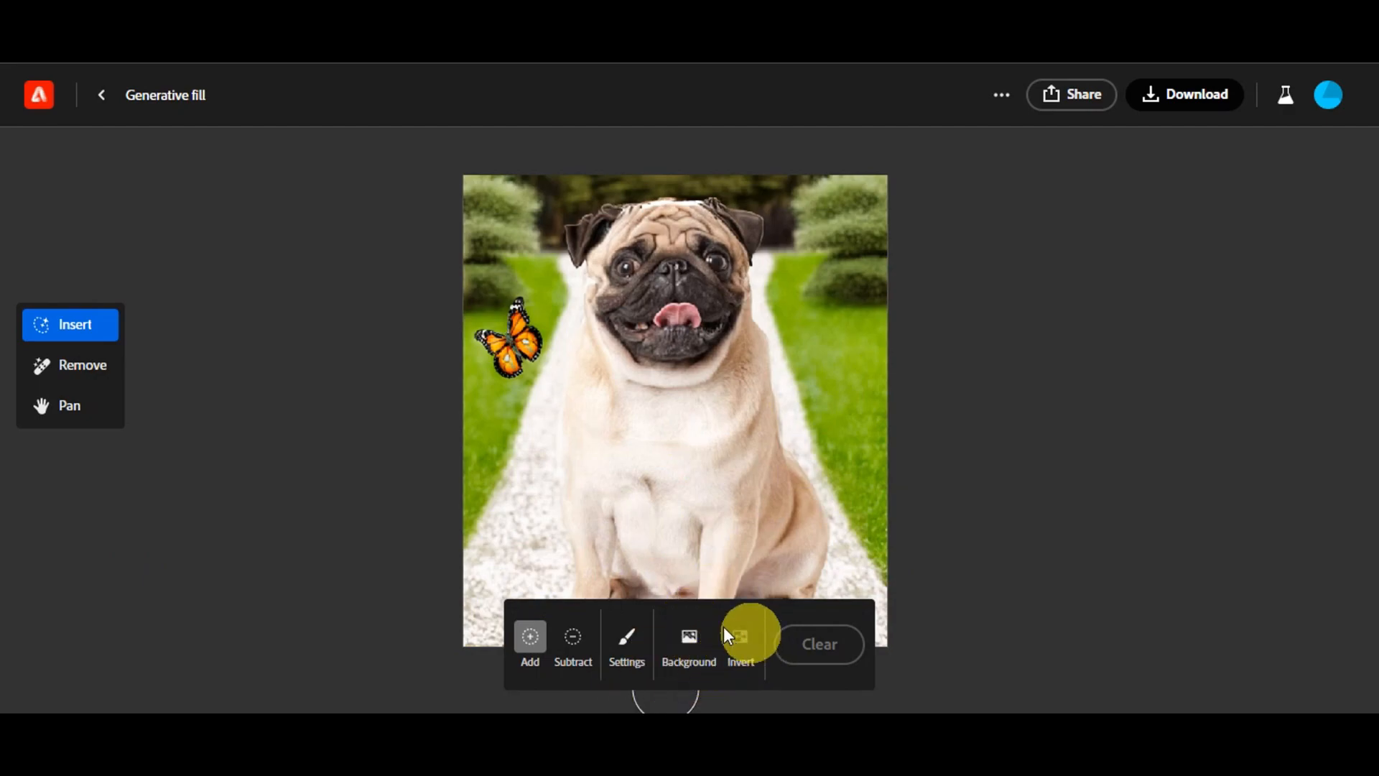
Generate a "stone" in a small brushed spot on the lawn across from the butterfly and keep the second variation.
mouse_move(854, 352)
left_mouse_down()
mouse_move(846, 360)
mouse_move(861, 368)
left_mouse_up()
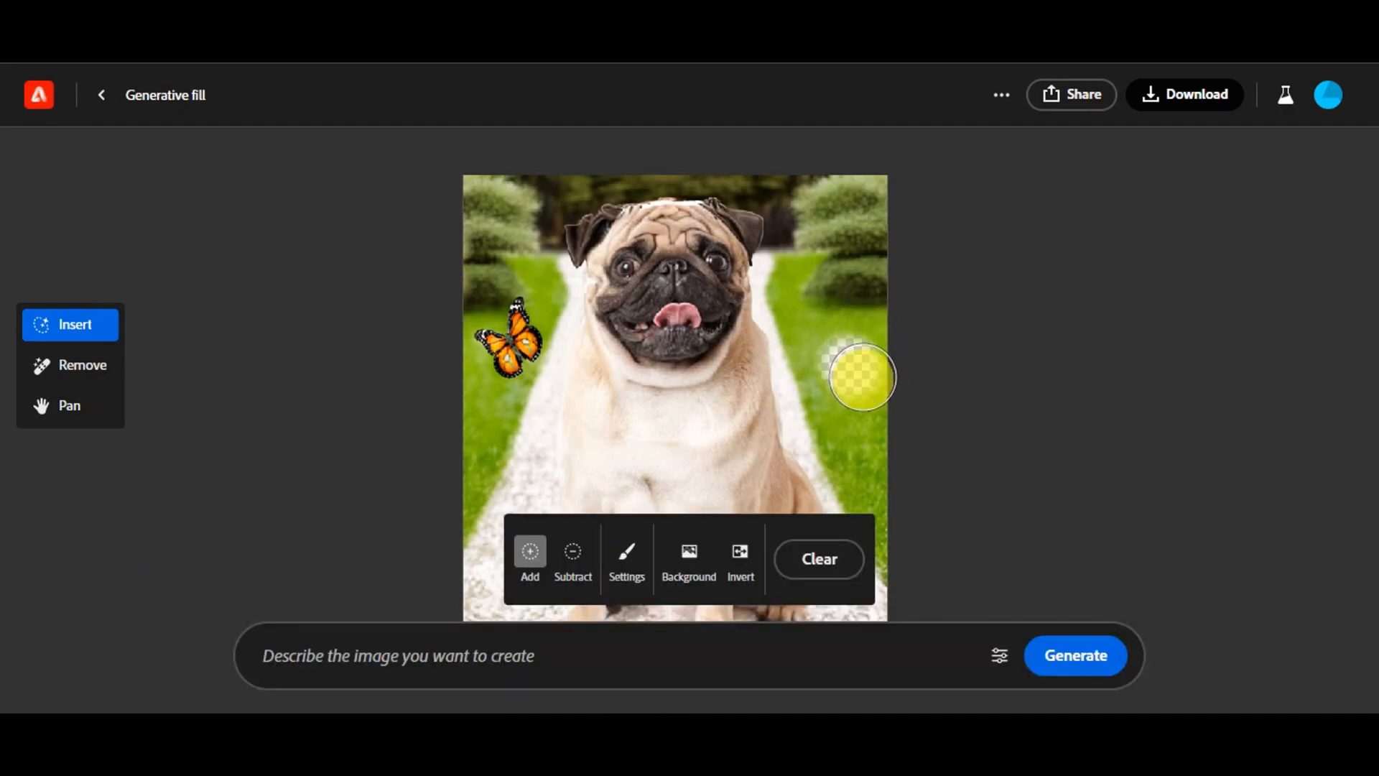
left_click(483, 657)
type("stone")
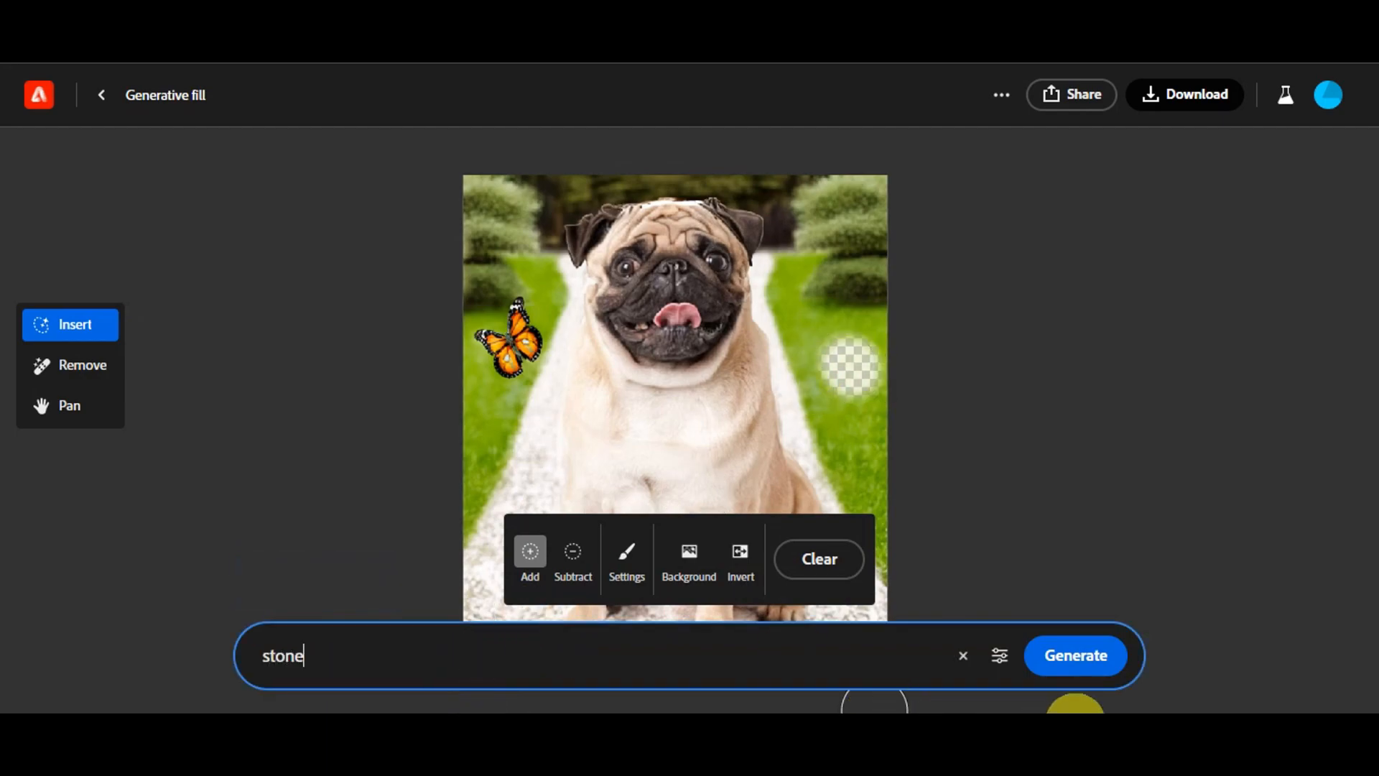
left_click(1106, 656)
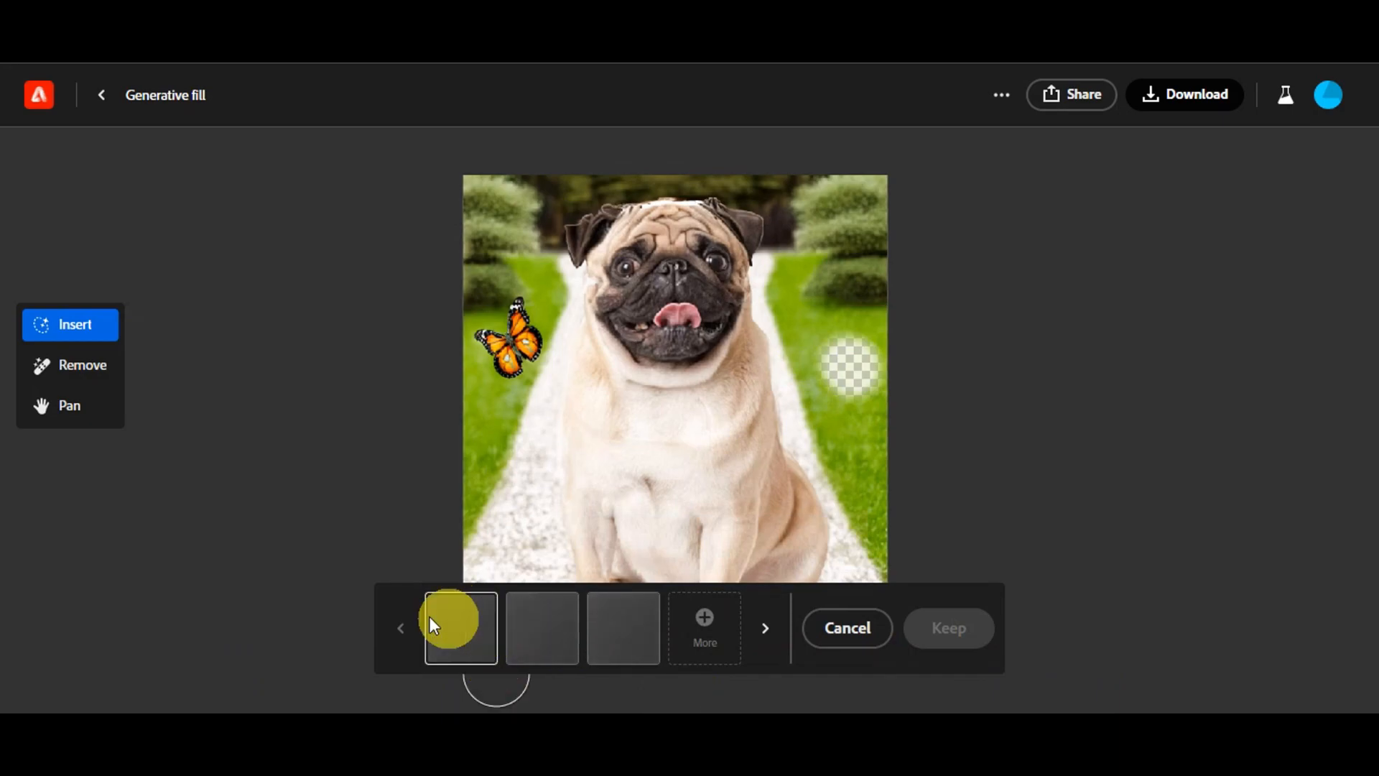
left_click(546, 625)
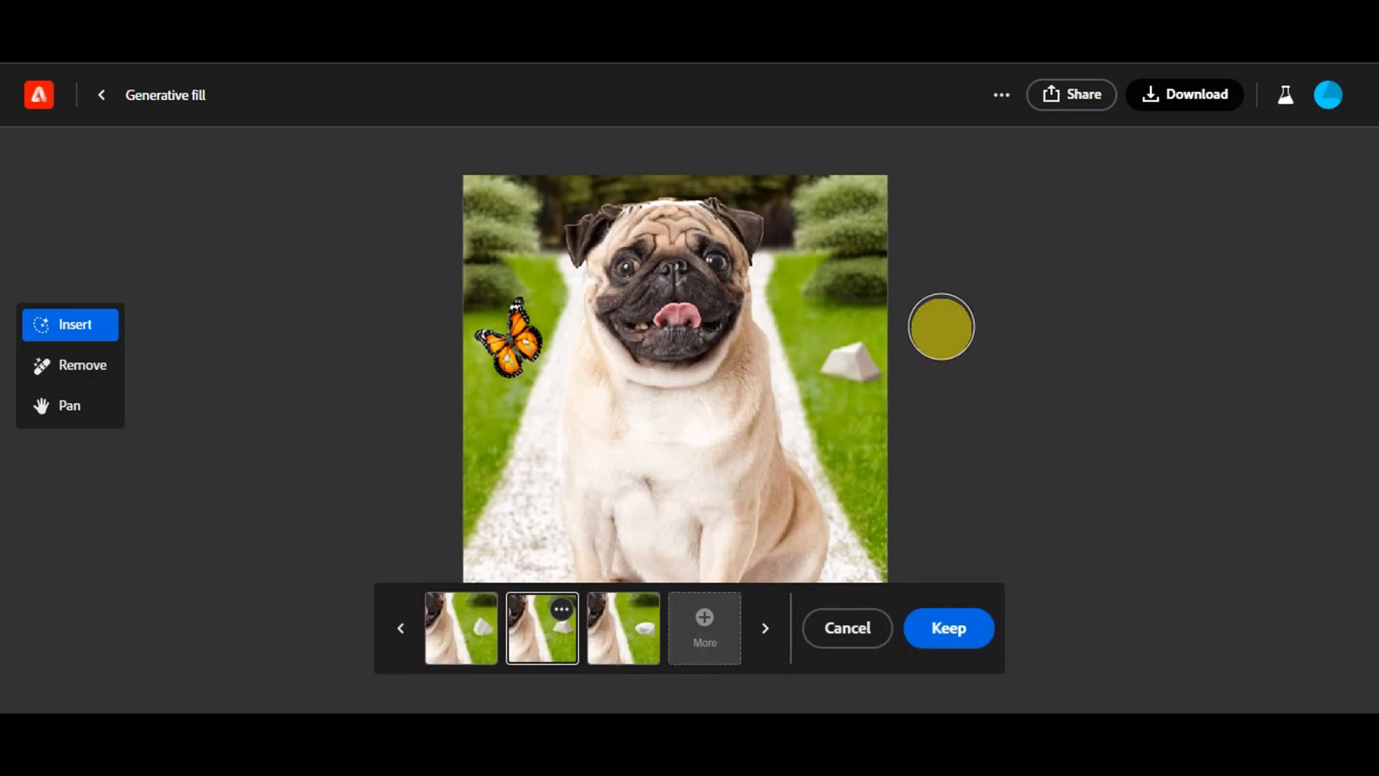
left_click(959, 630)
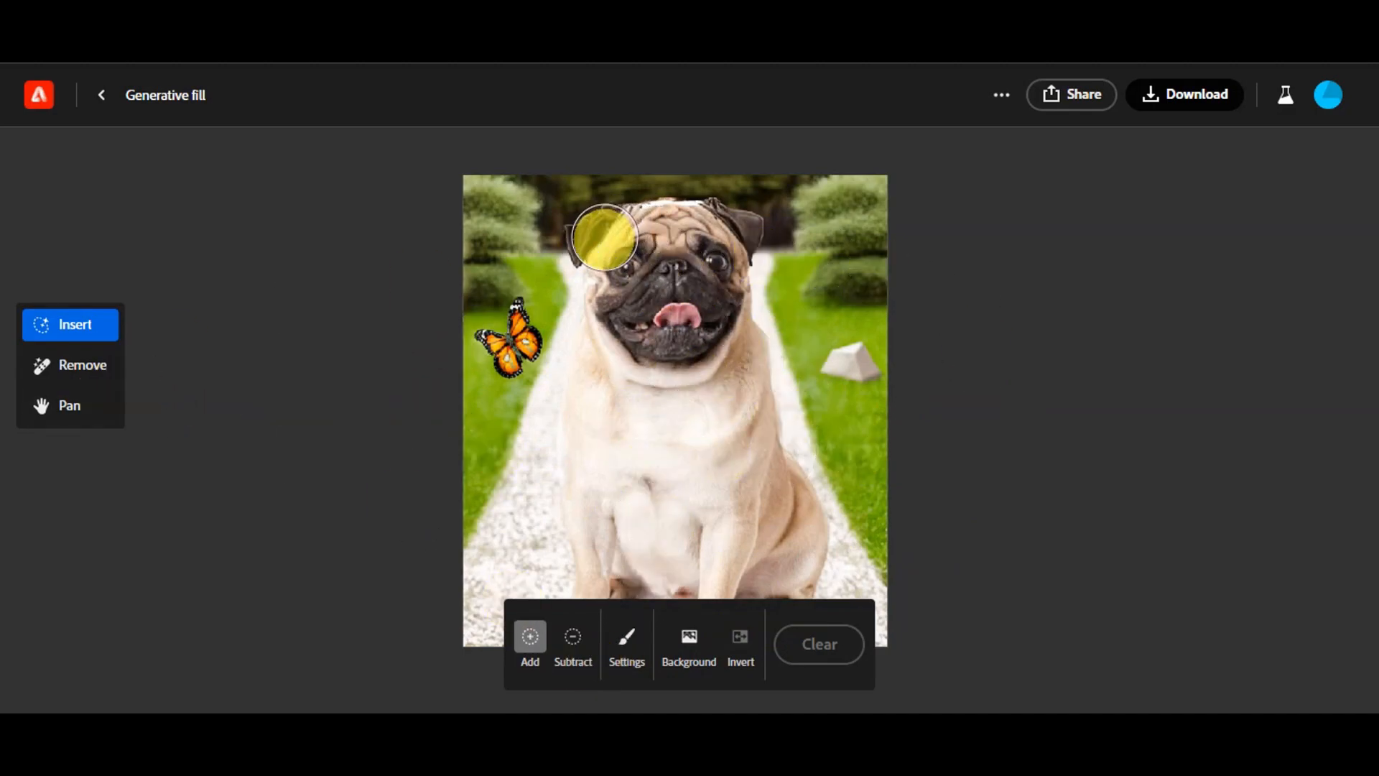
Brush over the top of the pug's head beside the ear nearest the butterfly and generate a "ribbon" there.
left_click_drag(602, 238, 634, 208)
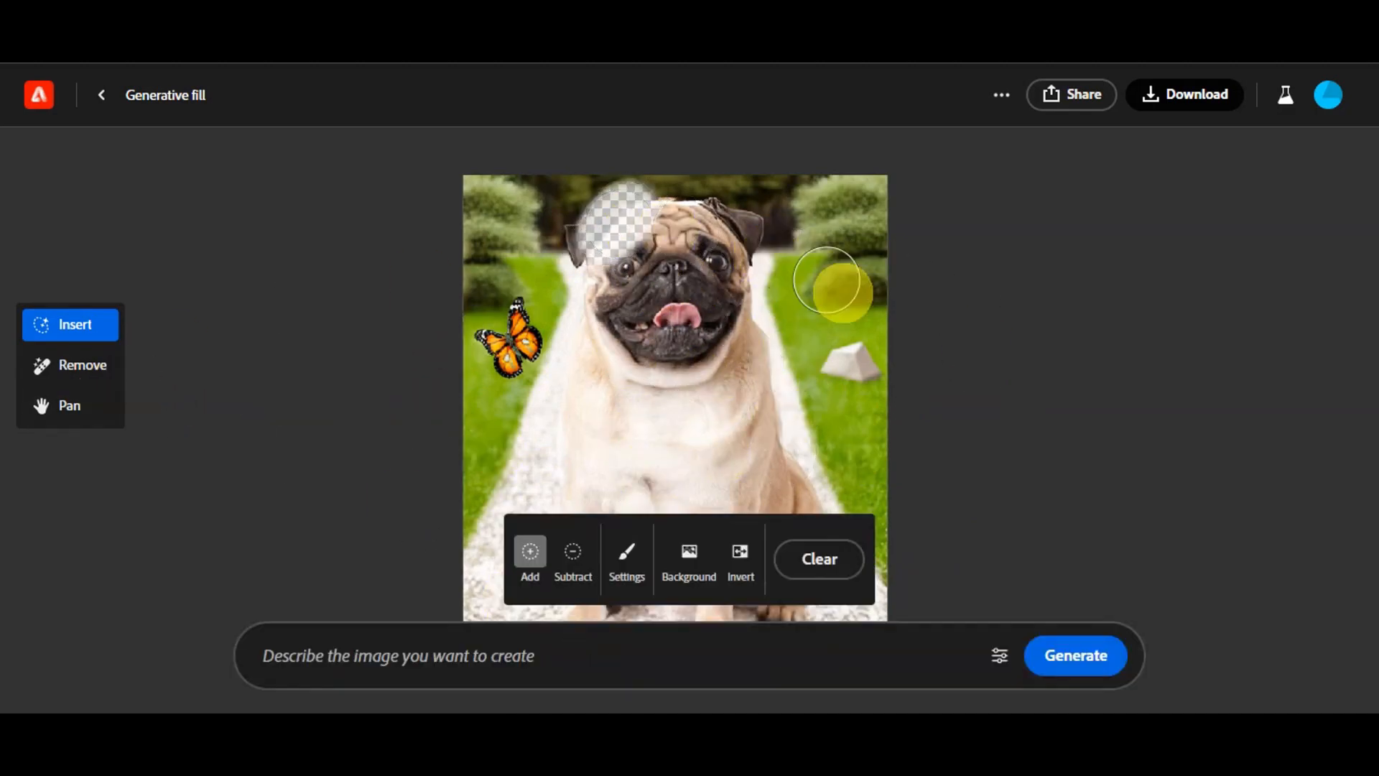
left_click(694, 665)
type("ribbon")
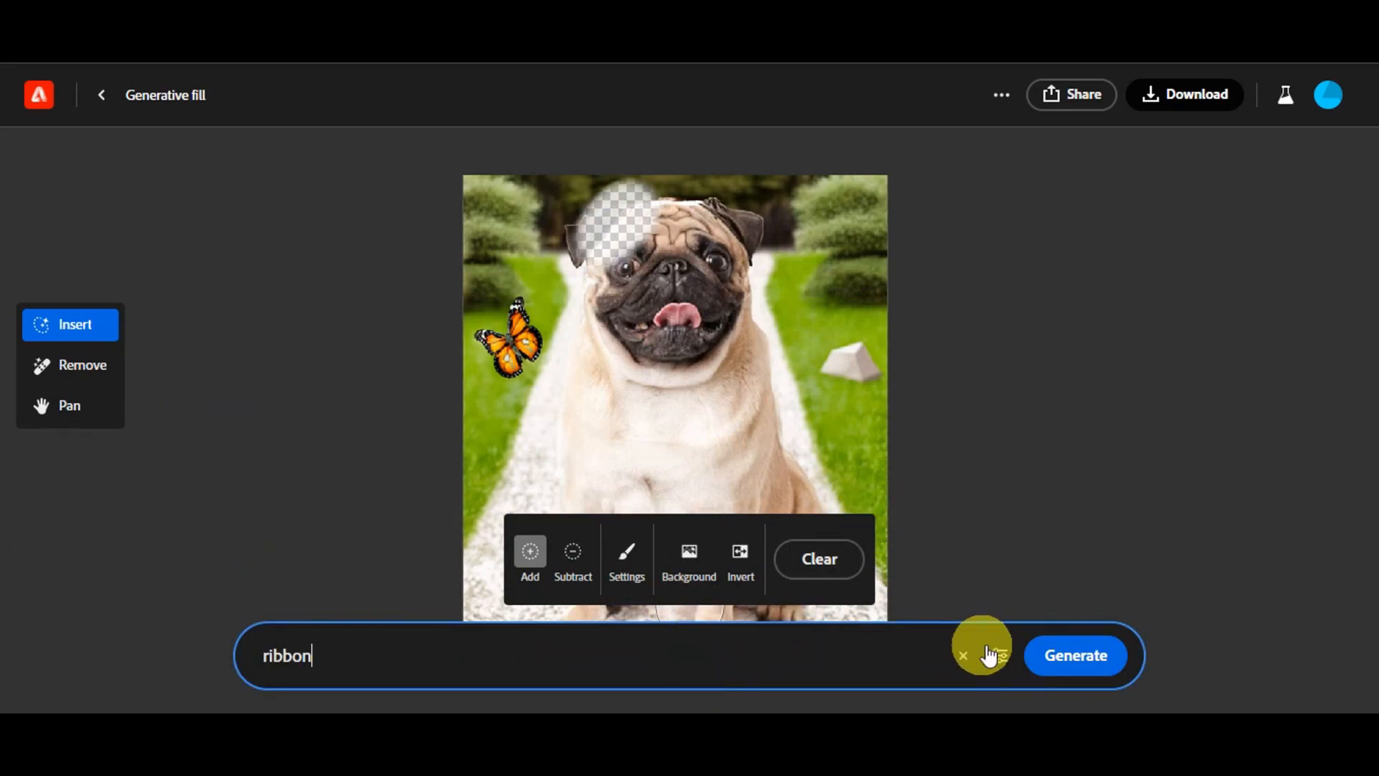
left_click(1049, 657)
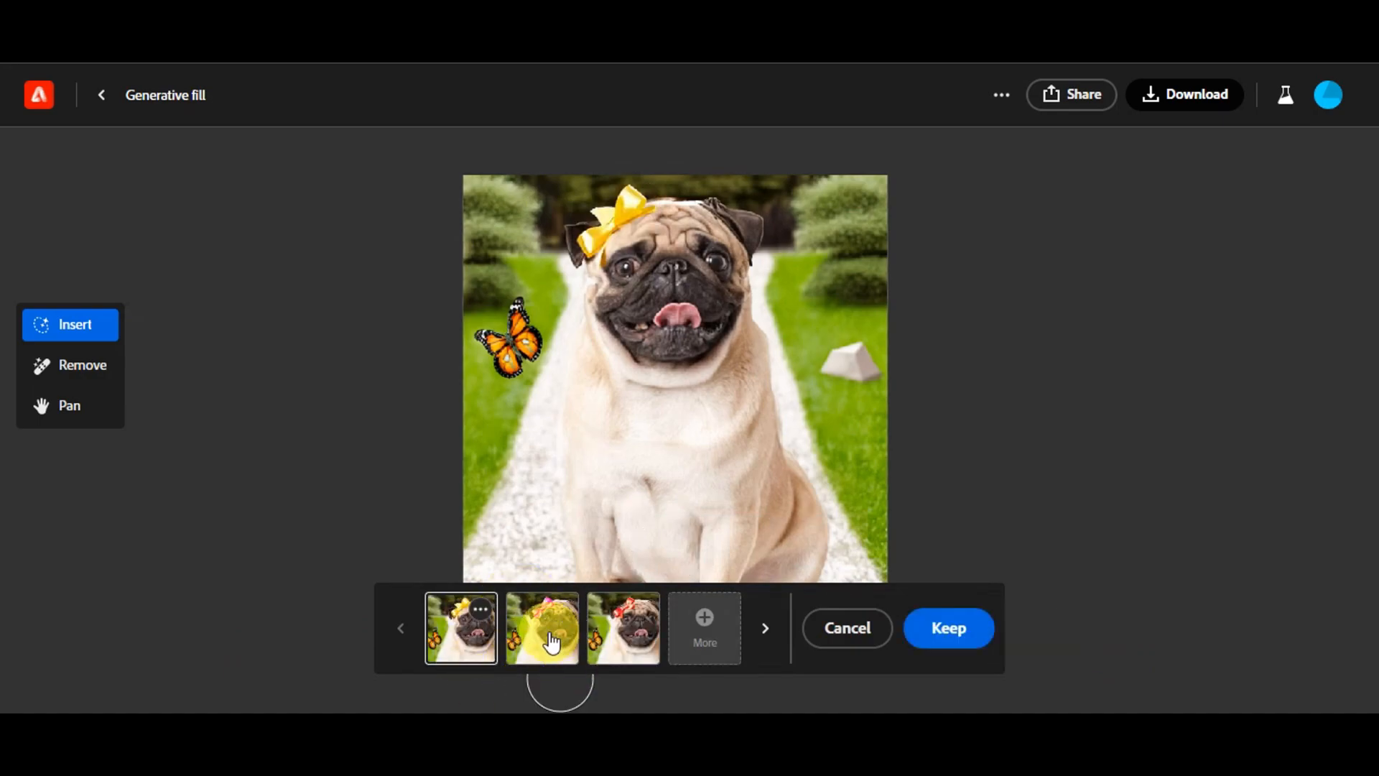
Compare the ribbon variations and keep the second one, the pink bow.
left_click(562, 648)
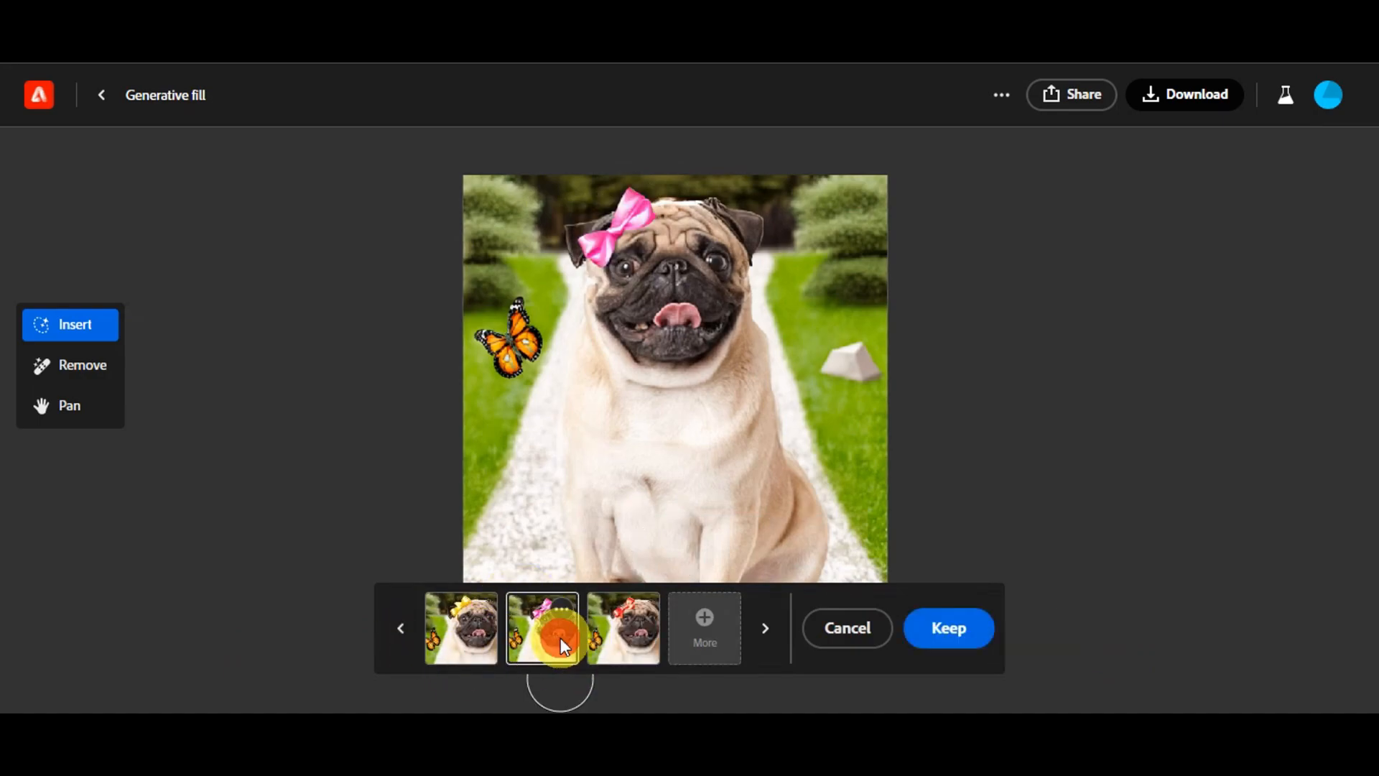
left_click(636, 636)
left_click(540, 618)
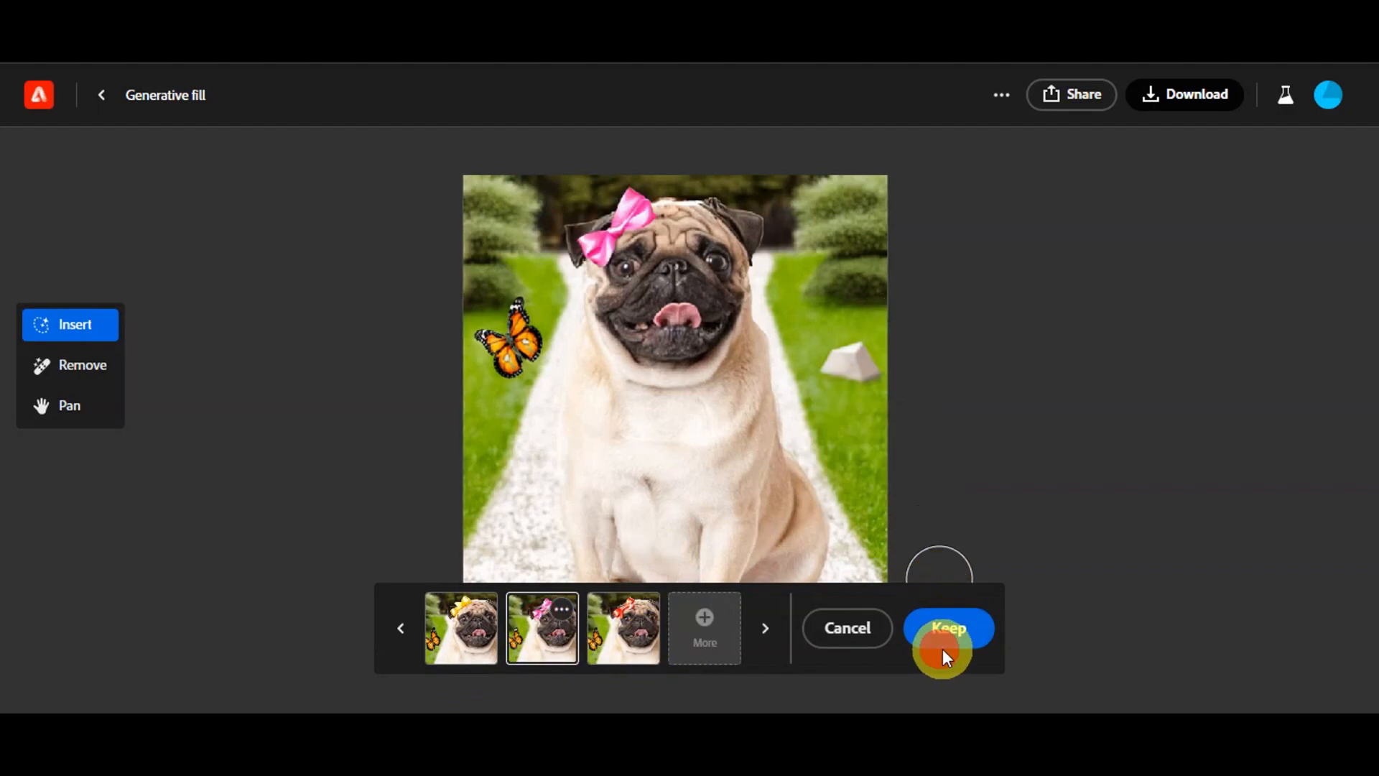
left_click(963, 629)
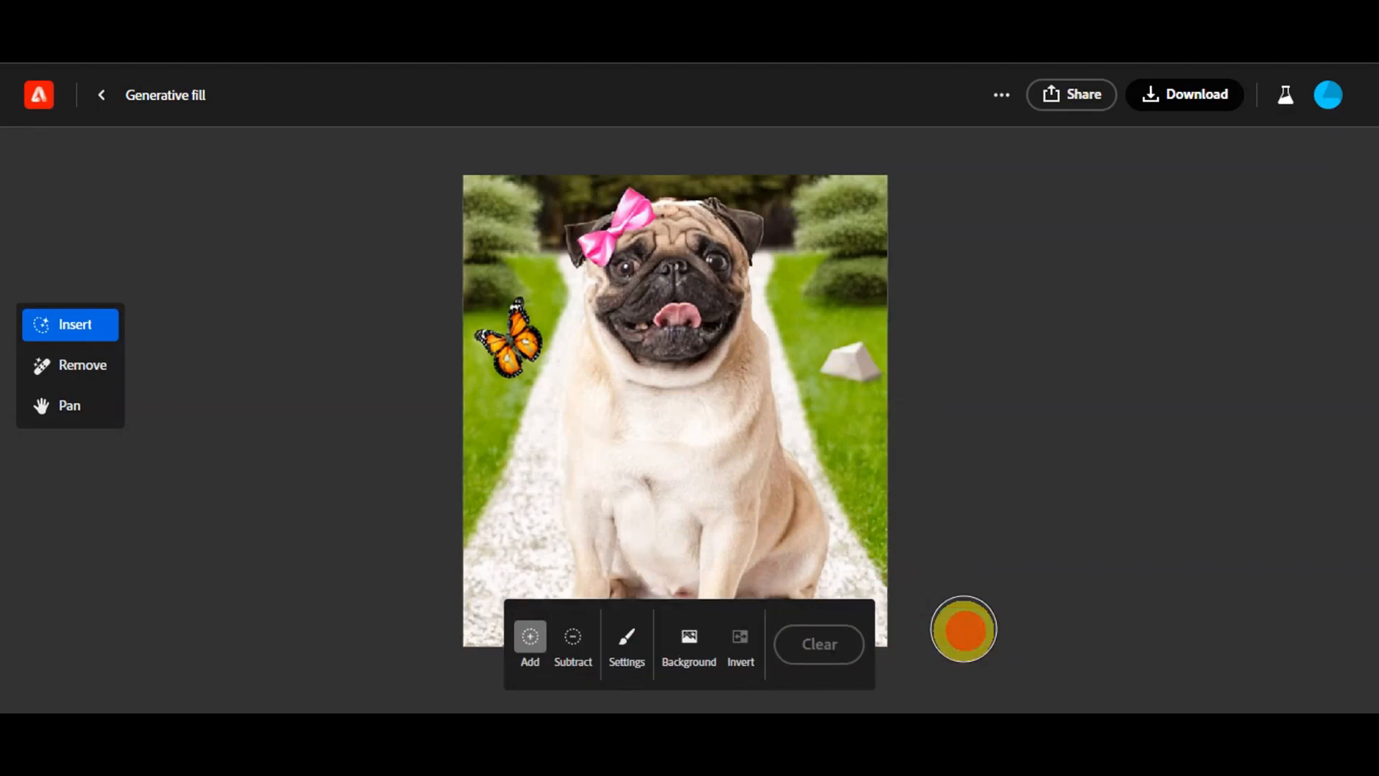
Switch to the Pan tool and download the edited pug image.
left_click(64, 406)
mouse_move(668, 344)
left_mouse_down()
mouse_move(761, 369)
mouse_move(683, 320)
mouse_move(662, 347)
left_mouse_up()
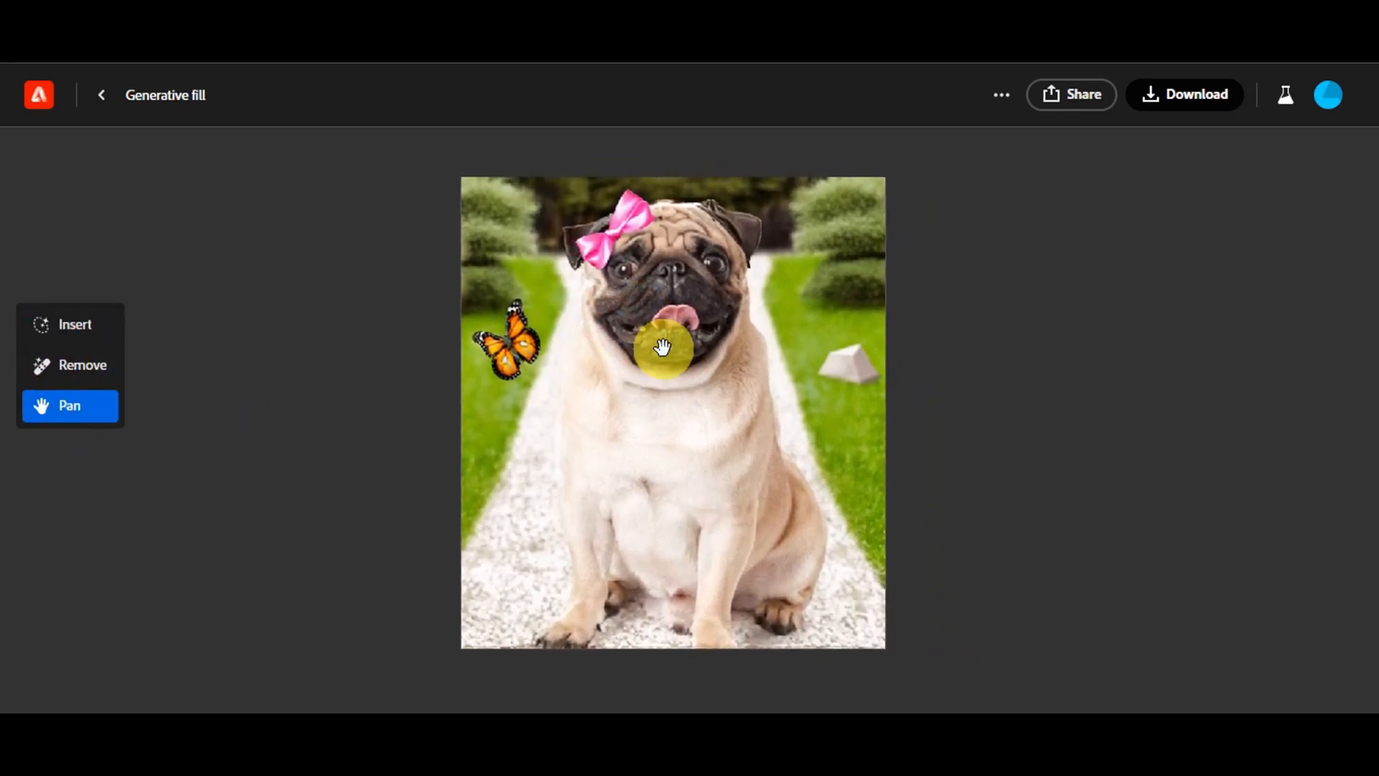
left_click(1161, 100)
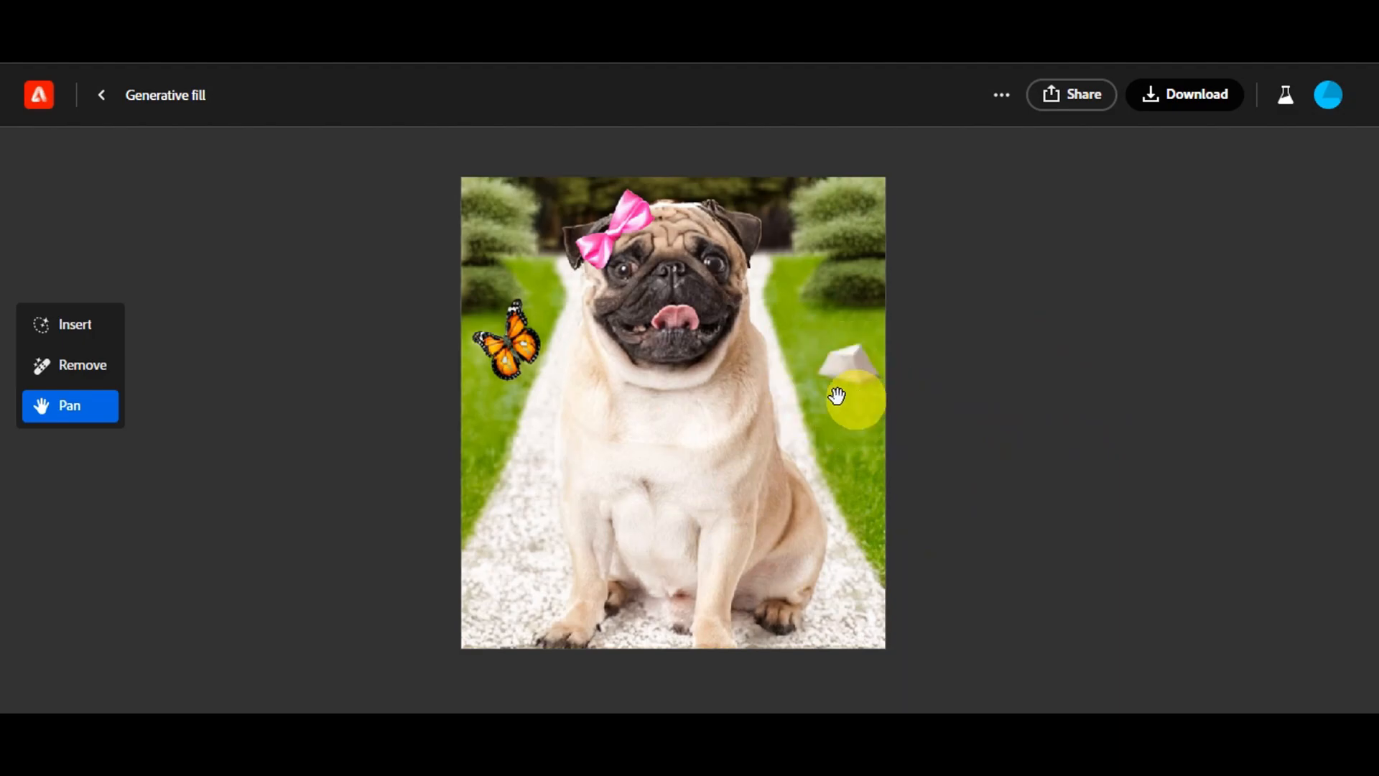
scroll(826, 393, "down", 2)
scroll(818, 402, "up", 4)
left_click_drag(662, 487, 655, 406)
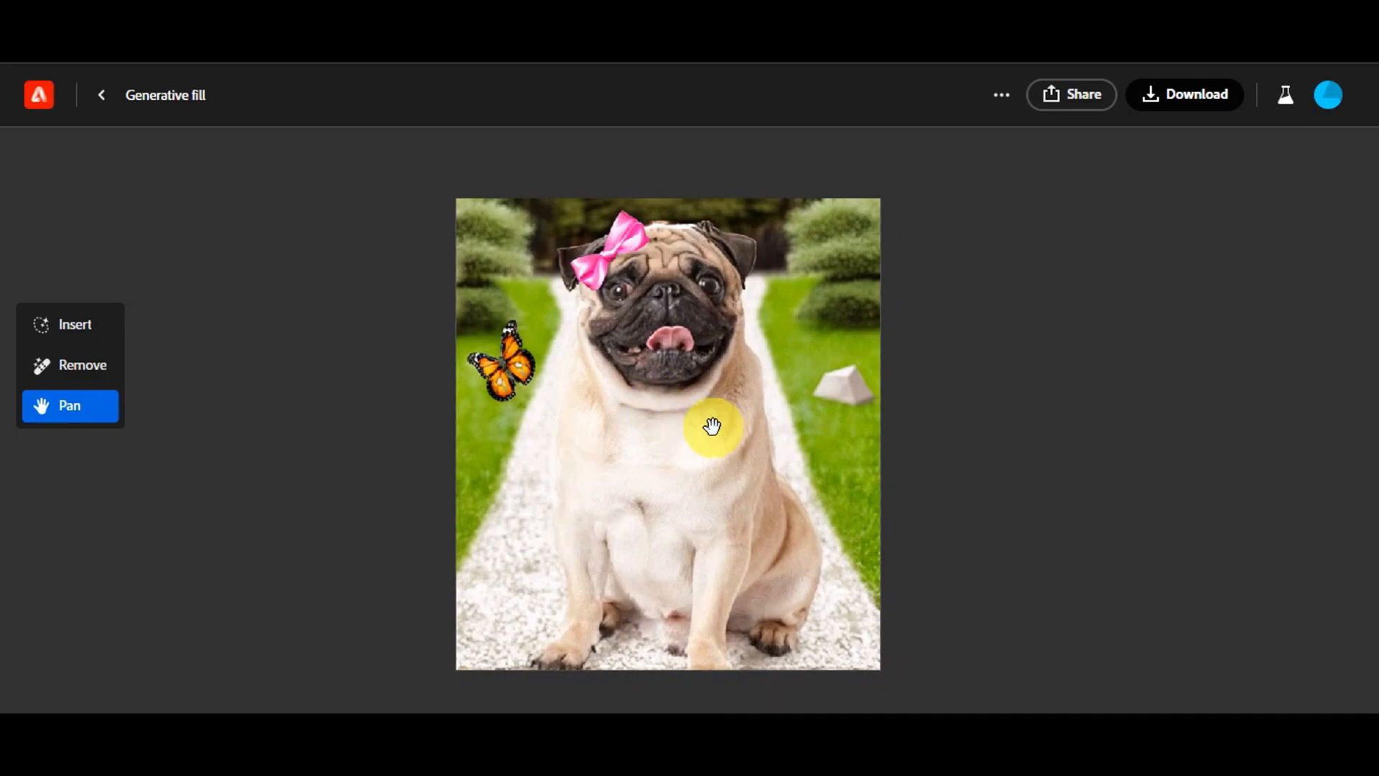
mouse_move(770, 451)
left_mouse_down()
mouse_move(751, 434)
mouse_move(858, 444)
left_mouse_up()
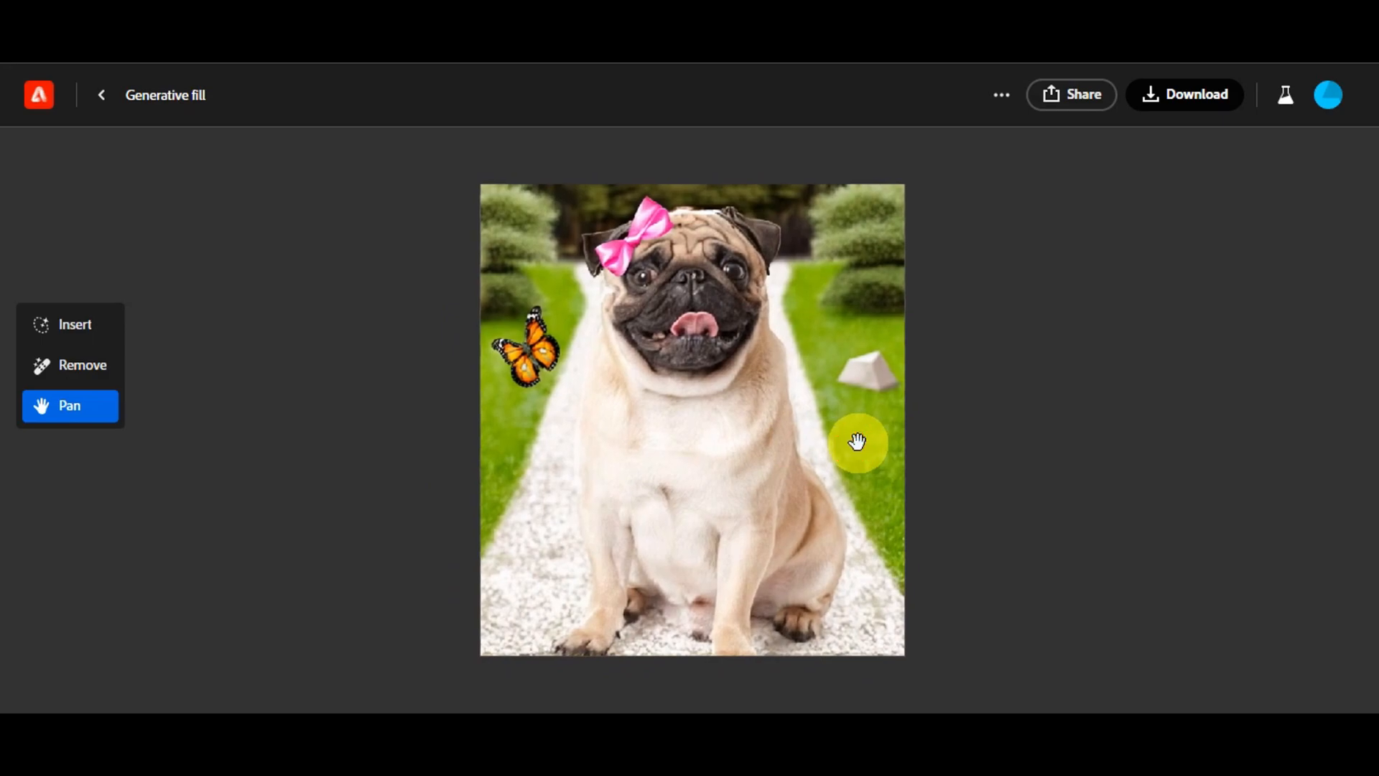